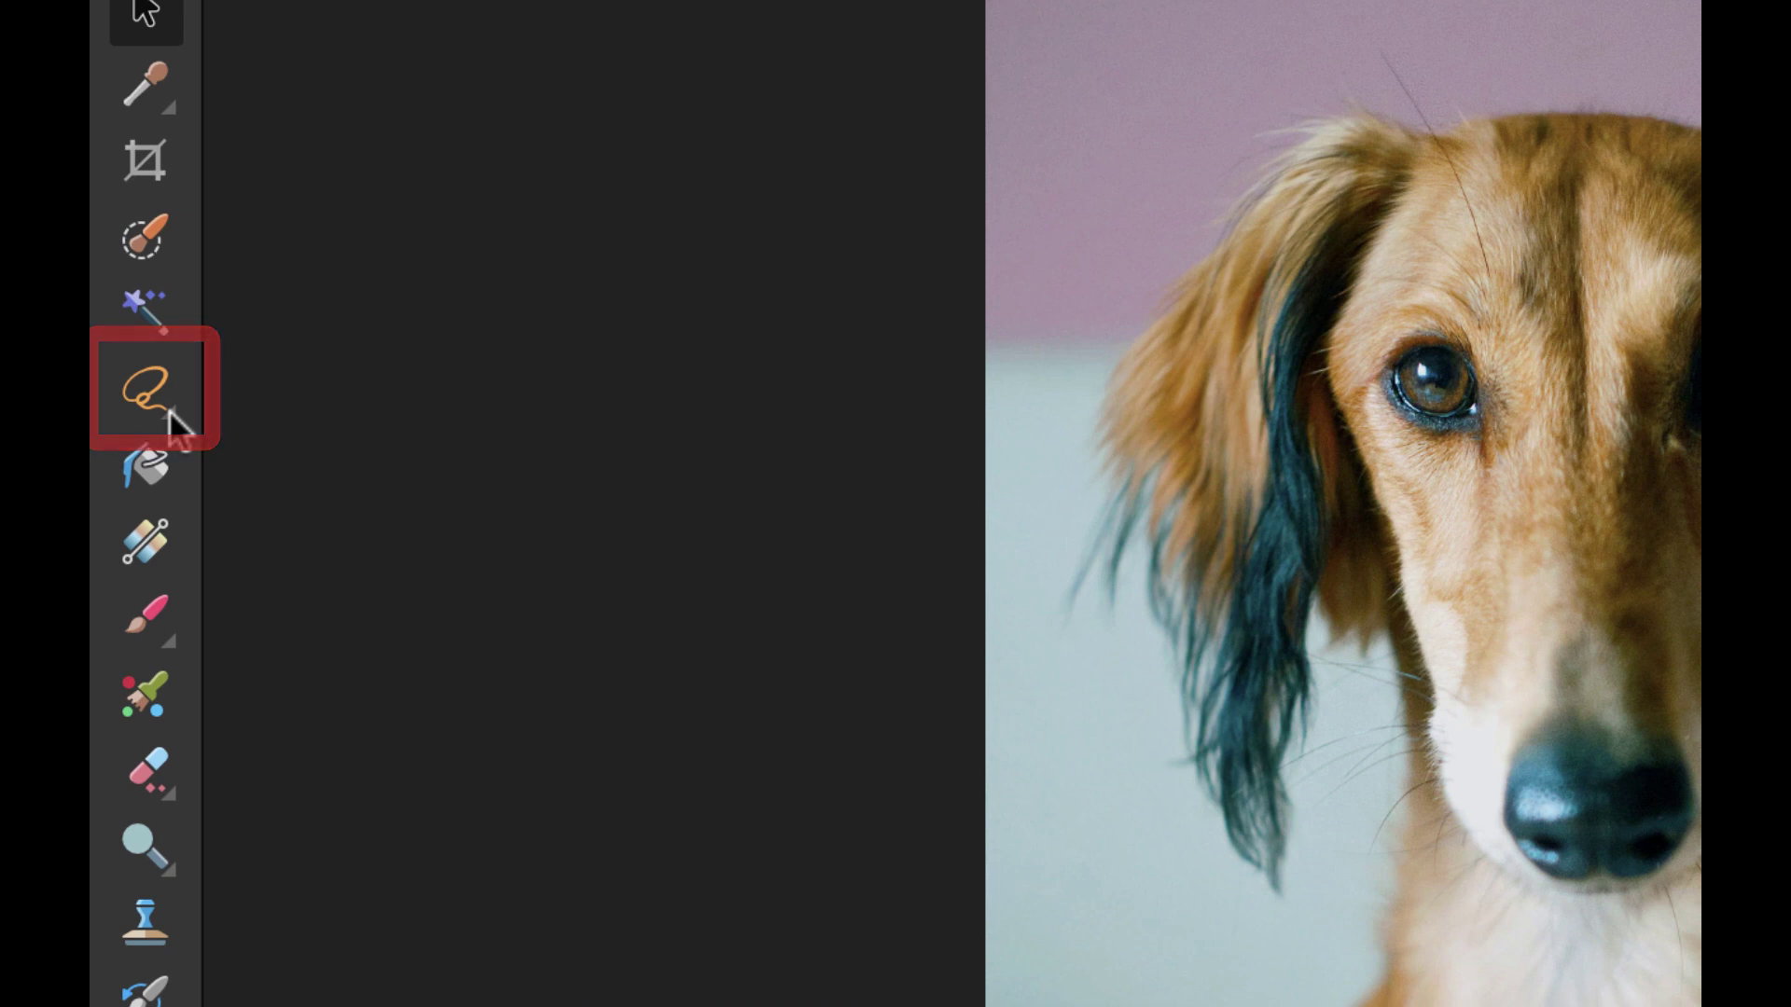
Pick the Freehand Selection Tool, in polygonal mode, from the selection tools flyout
{"action": "left_click", "coordinate": [172, 420]}
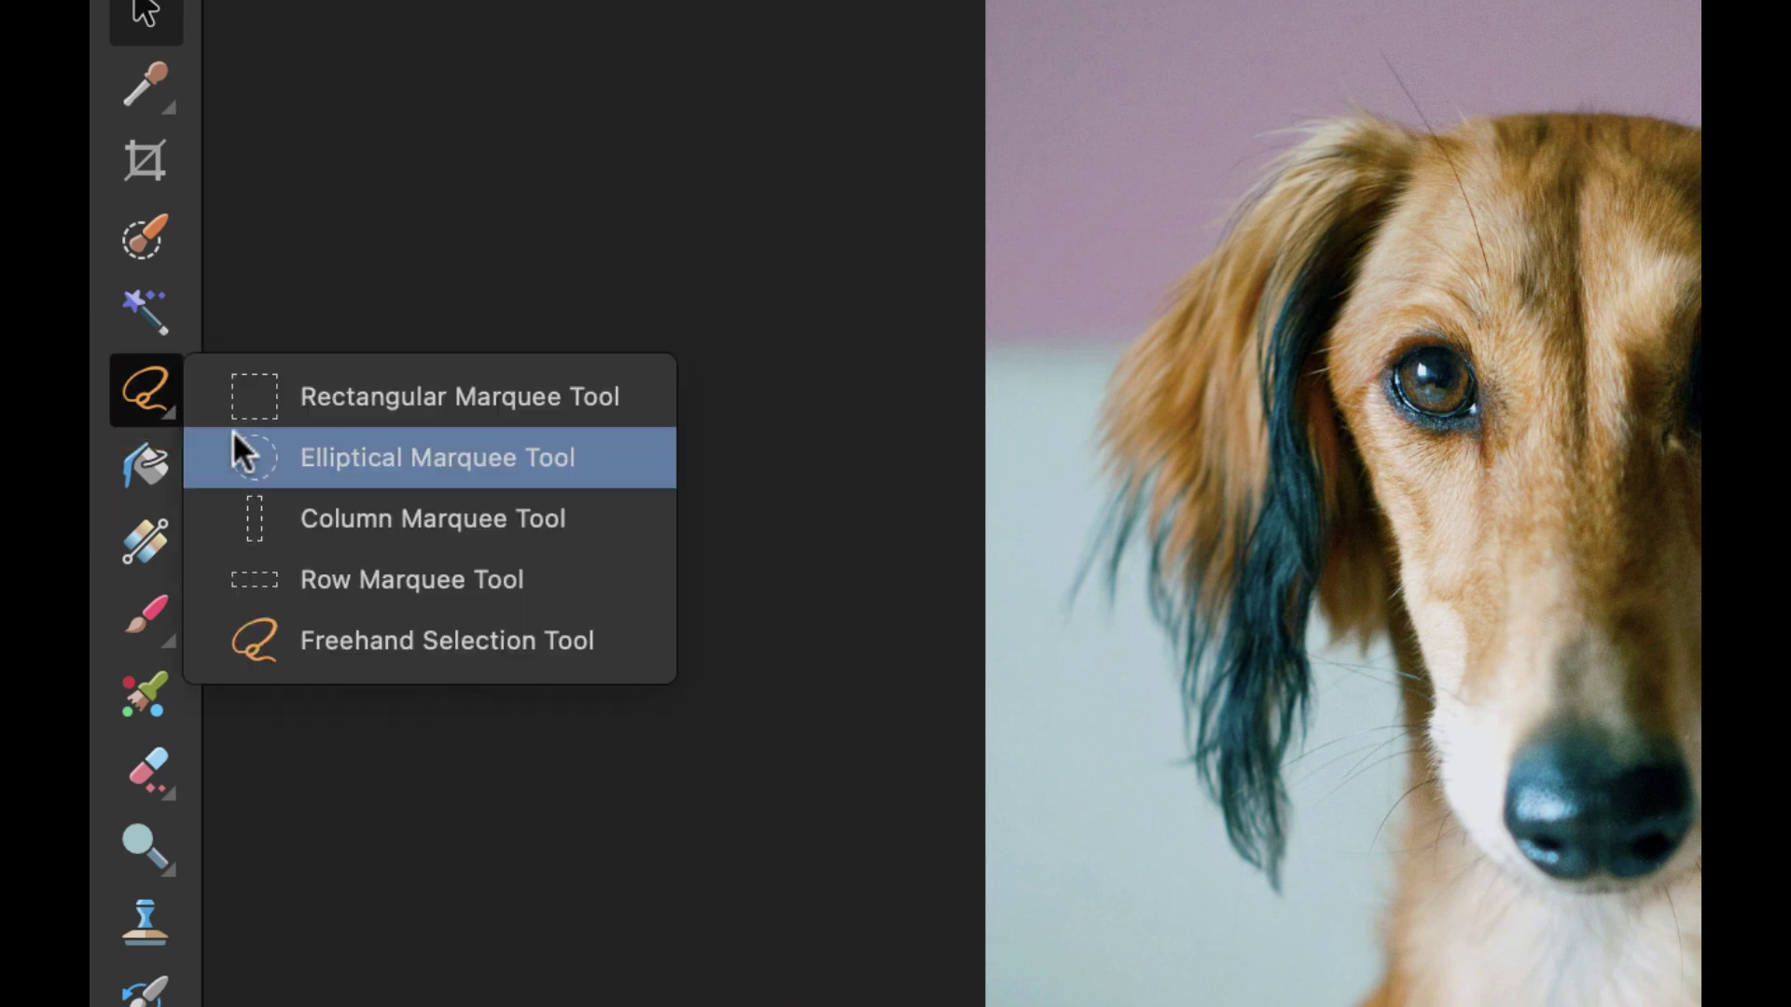
{"action": "left_click", "coordinate": [494, 644]}
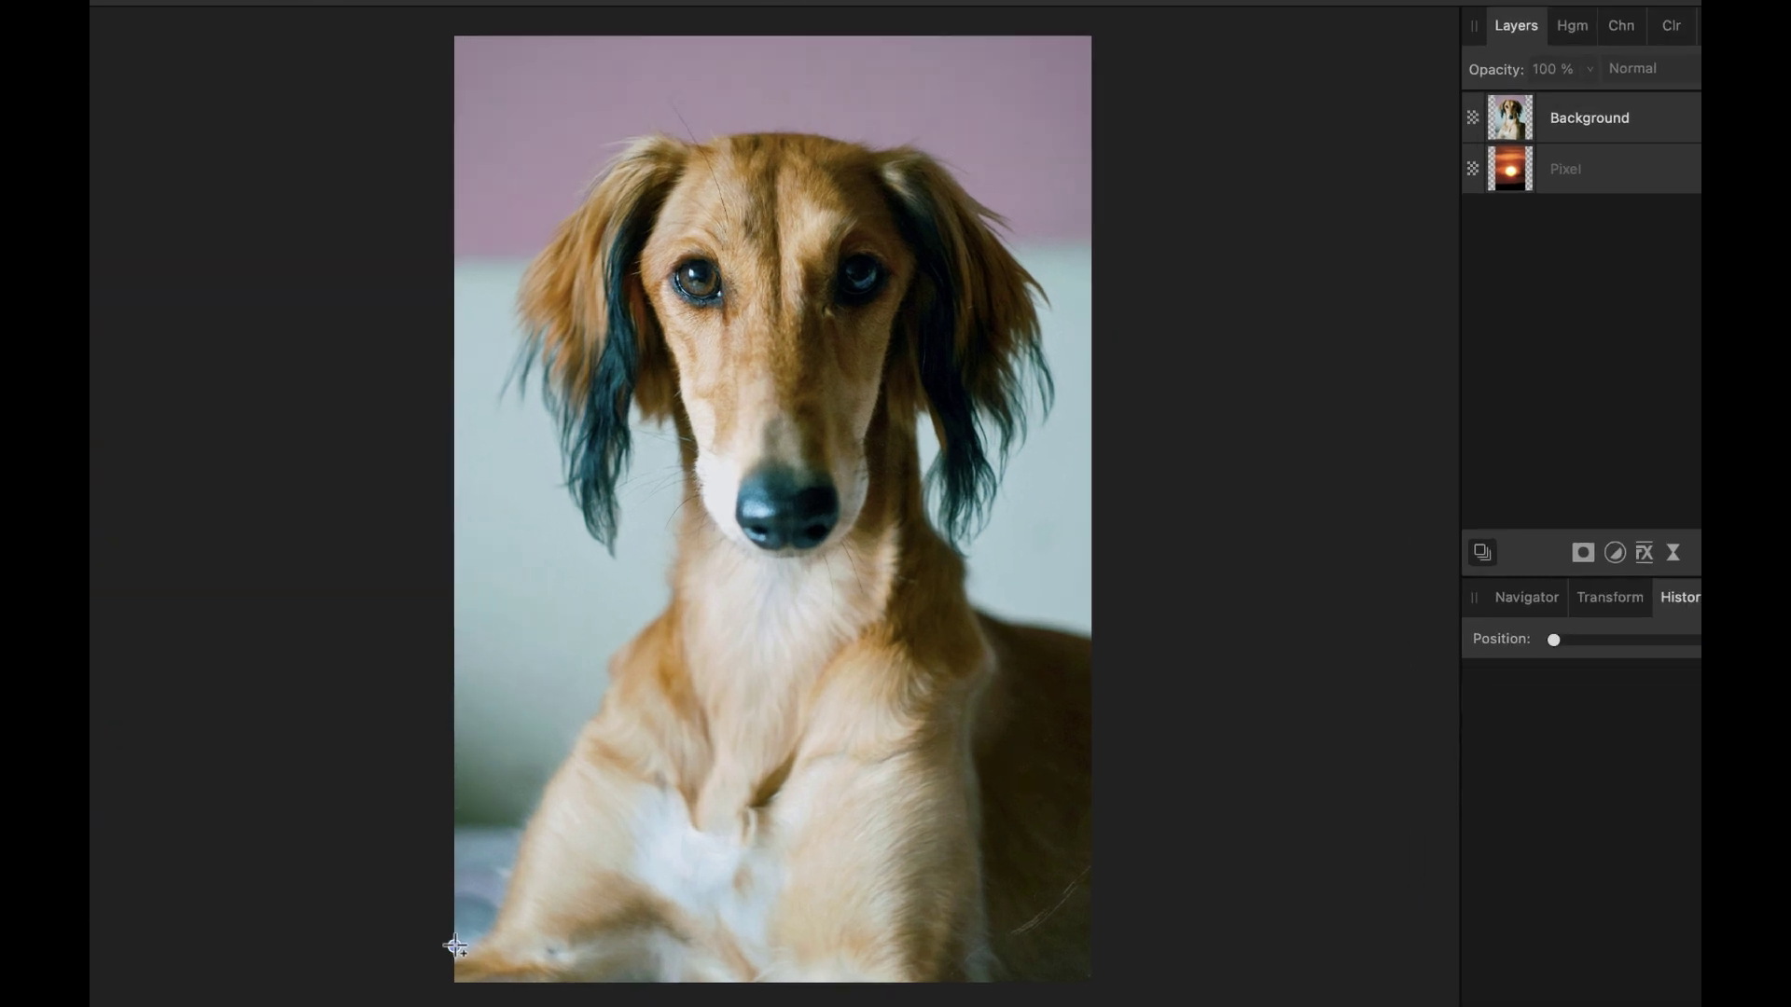
Place polygon points up the dog's lower-left edge, neck and around the left ear
{"action": "left_click", "coordinate": [512, 917]}
{"action": "left_click", "coordinate": [552, 880]}
{"action": "left_click", "coordinate": [611, 732]}
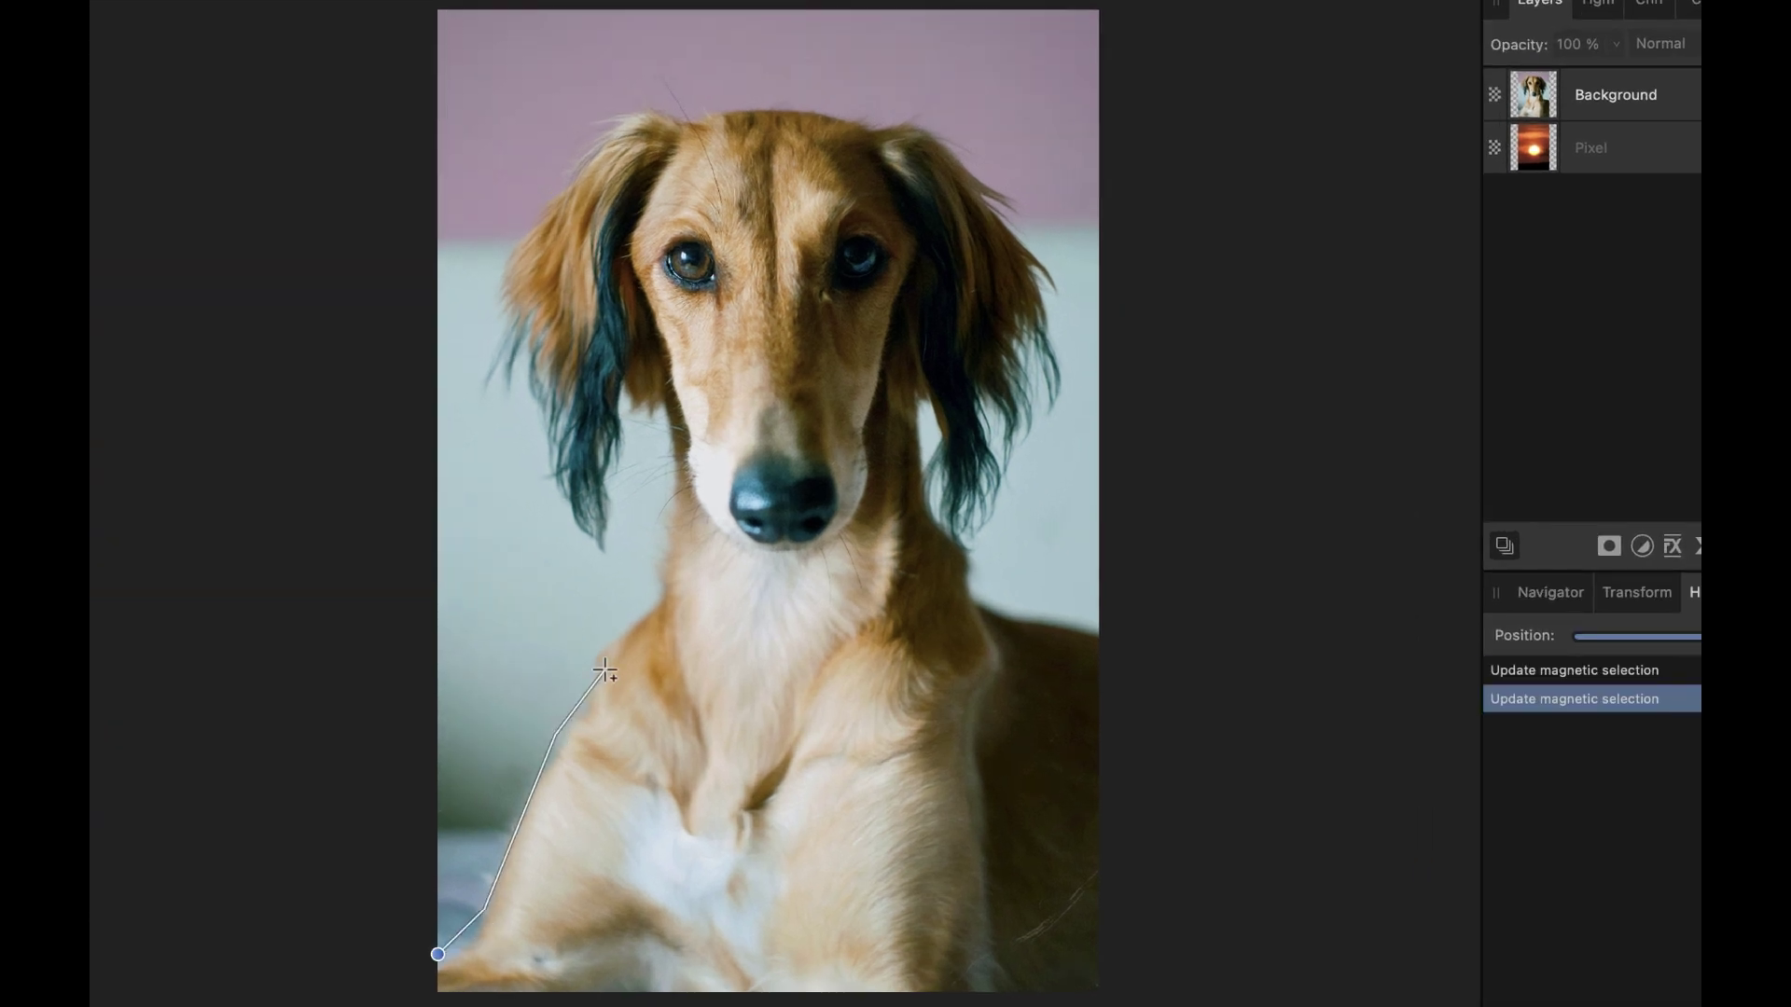
{"action": "left_click", "coordinate": [610, 672]}
{"action": "left_click", "coordinate": [651, 615]}
{"action": "left_click", "coordinate": [668, 569]}
{"action": "left_click", "coordinate": [673, 524]}
{"action": "left_click", "coordinate": [676, 428]}
{"action": "left_click", "coordinate": [623, 401]}
{"action": "left_click", "coordinate": [604, 546]}
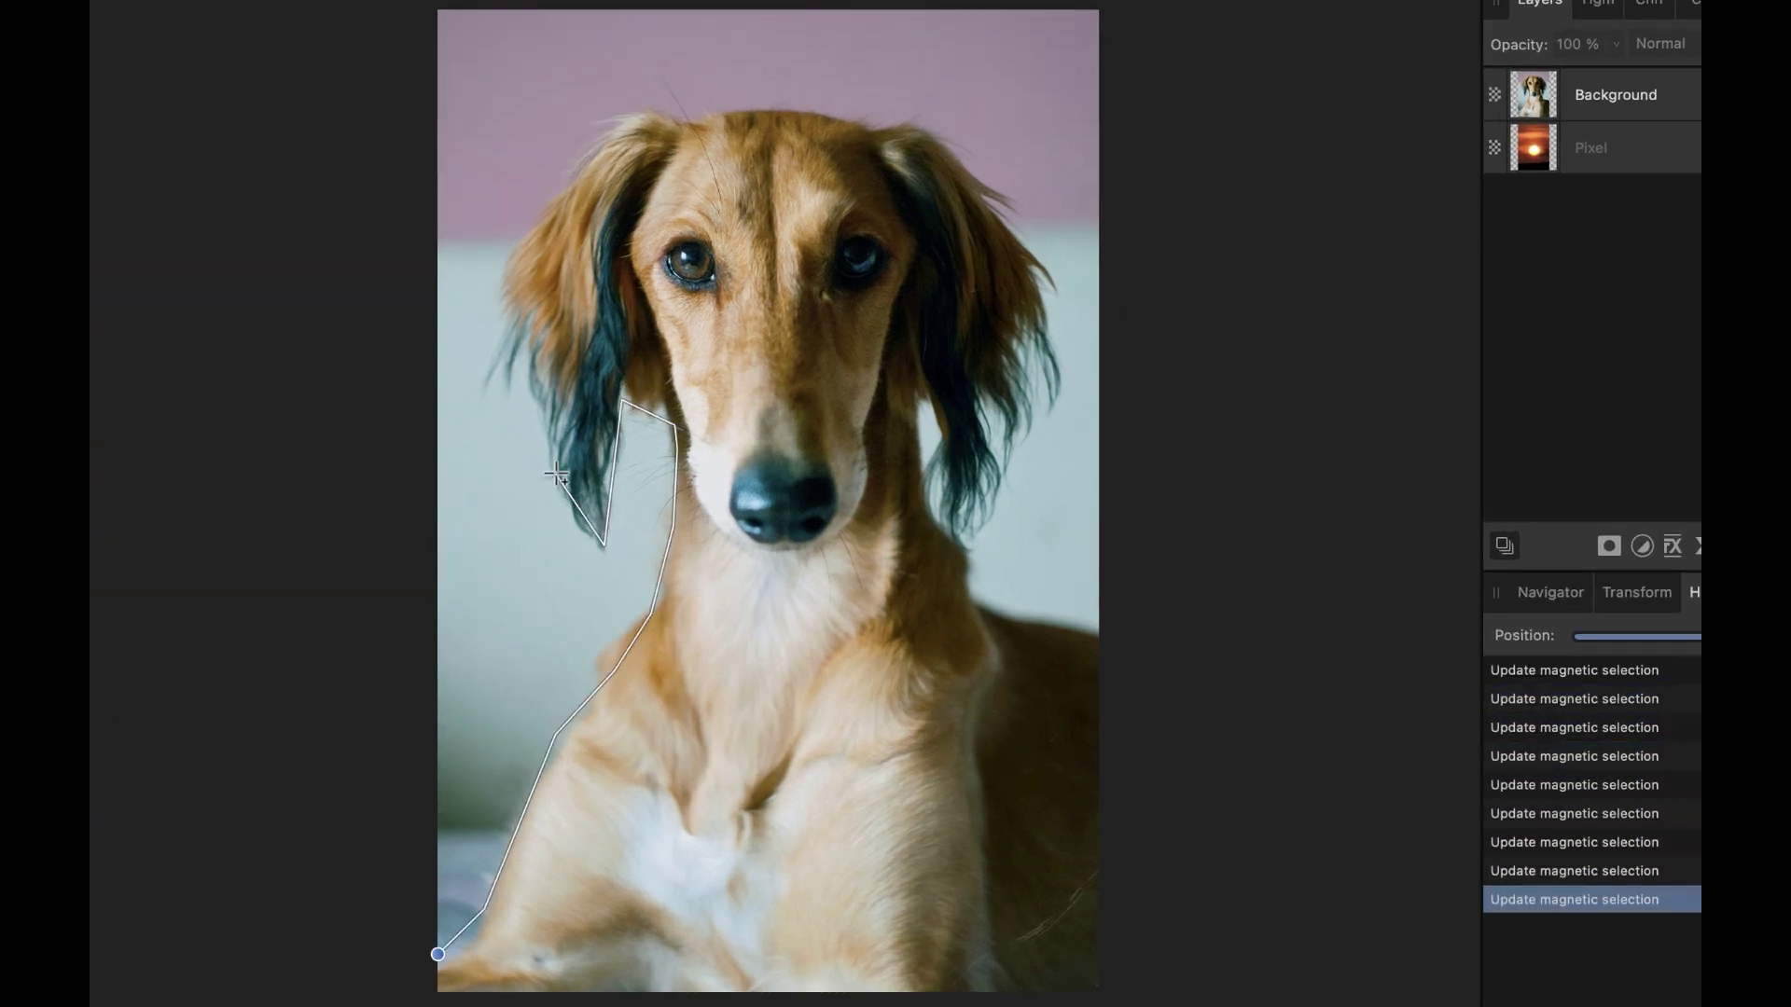
{"action": "left_click", "coordinate": [567, 535]}
{"action": "left_click", "coordinate": [528, 377]}
{"action": "left_click", "coordinate": [510, 383]}
{"action": "left_click", "coordinate": [492, 373]}
{"action": "left_click", "coordinate": [498, 285]}
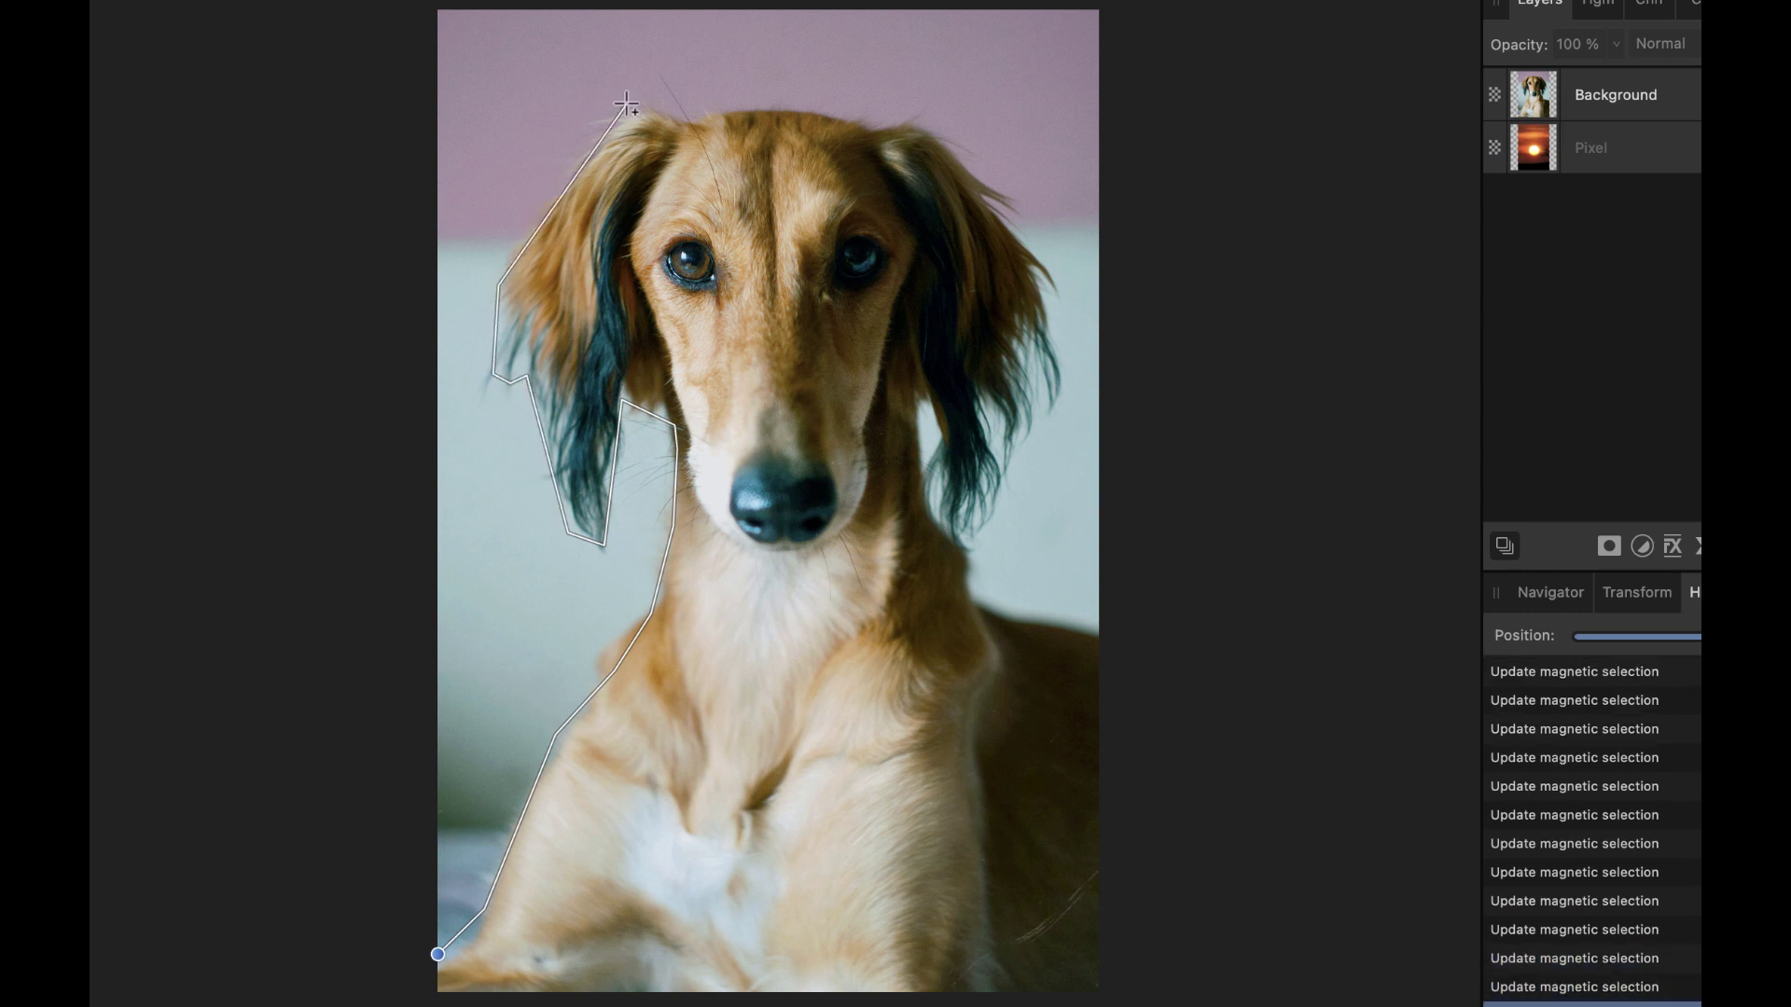
Continue the outline across the top of the head and down the right ear
{"action": "left_click", "coordinate": [636, 105]}
{"action": "left_click", "coordinate": [661, 102]}
{"action": "left_click", "coordinate": [692, 116]}
{"action": "left_click", "coordinate": [838, 99]}
{"action": "left_click", "coordinate": [880, 125]}
{"action": "left_click", "coordinate": [919, 121]}
{"action": "left_click", "coordinate": [1006, 201]}
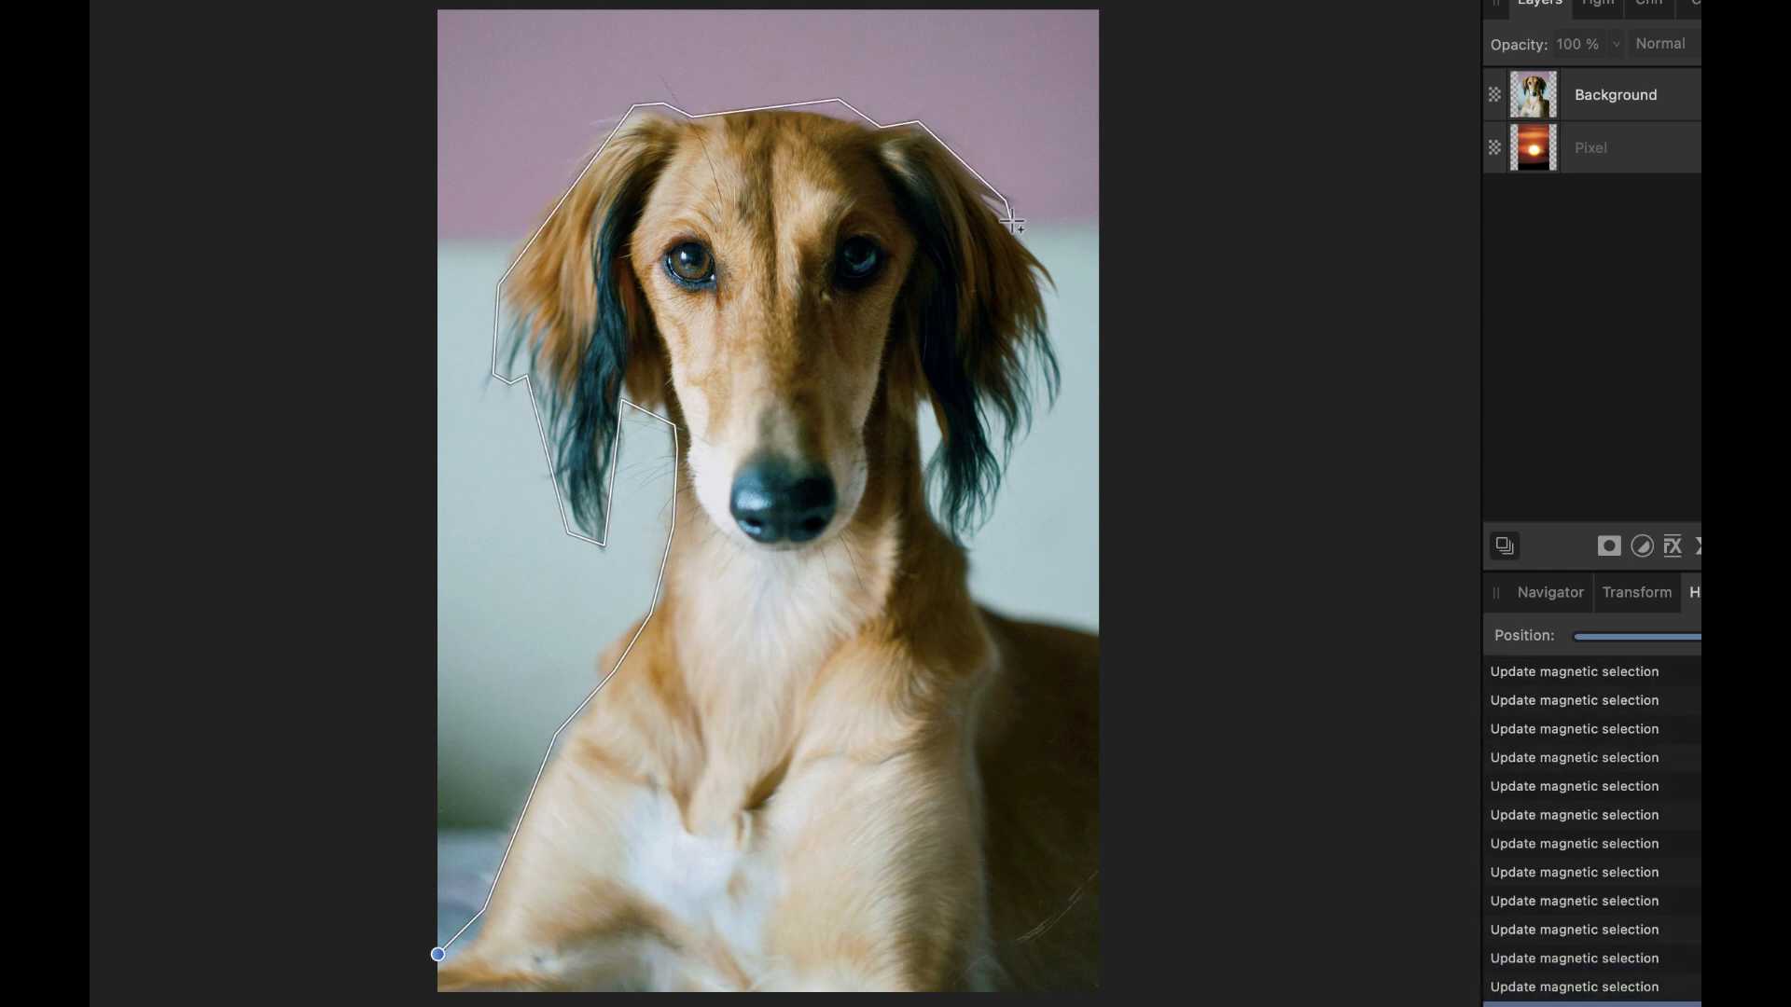
{"action": "left_click", "coordinate": [1045, 272]}
{"action": "left_click", "coordinate": [1059, 395]}
{"action": "left_click", "coordinate": [953, 545]}
{"action": "left_click", "coordinate": [971, 564]}
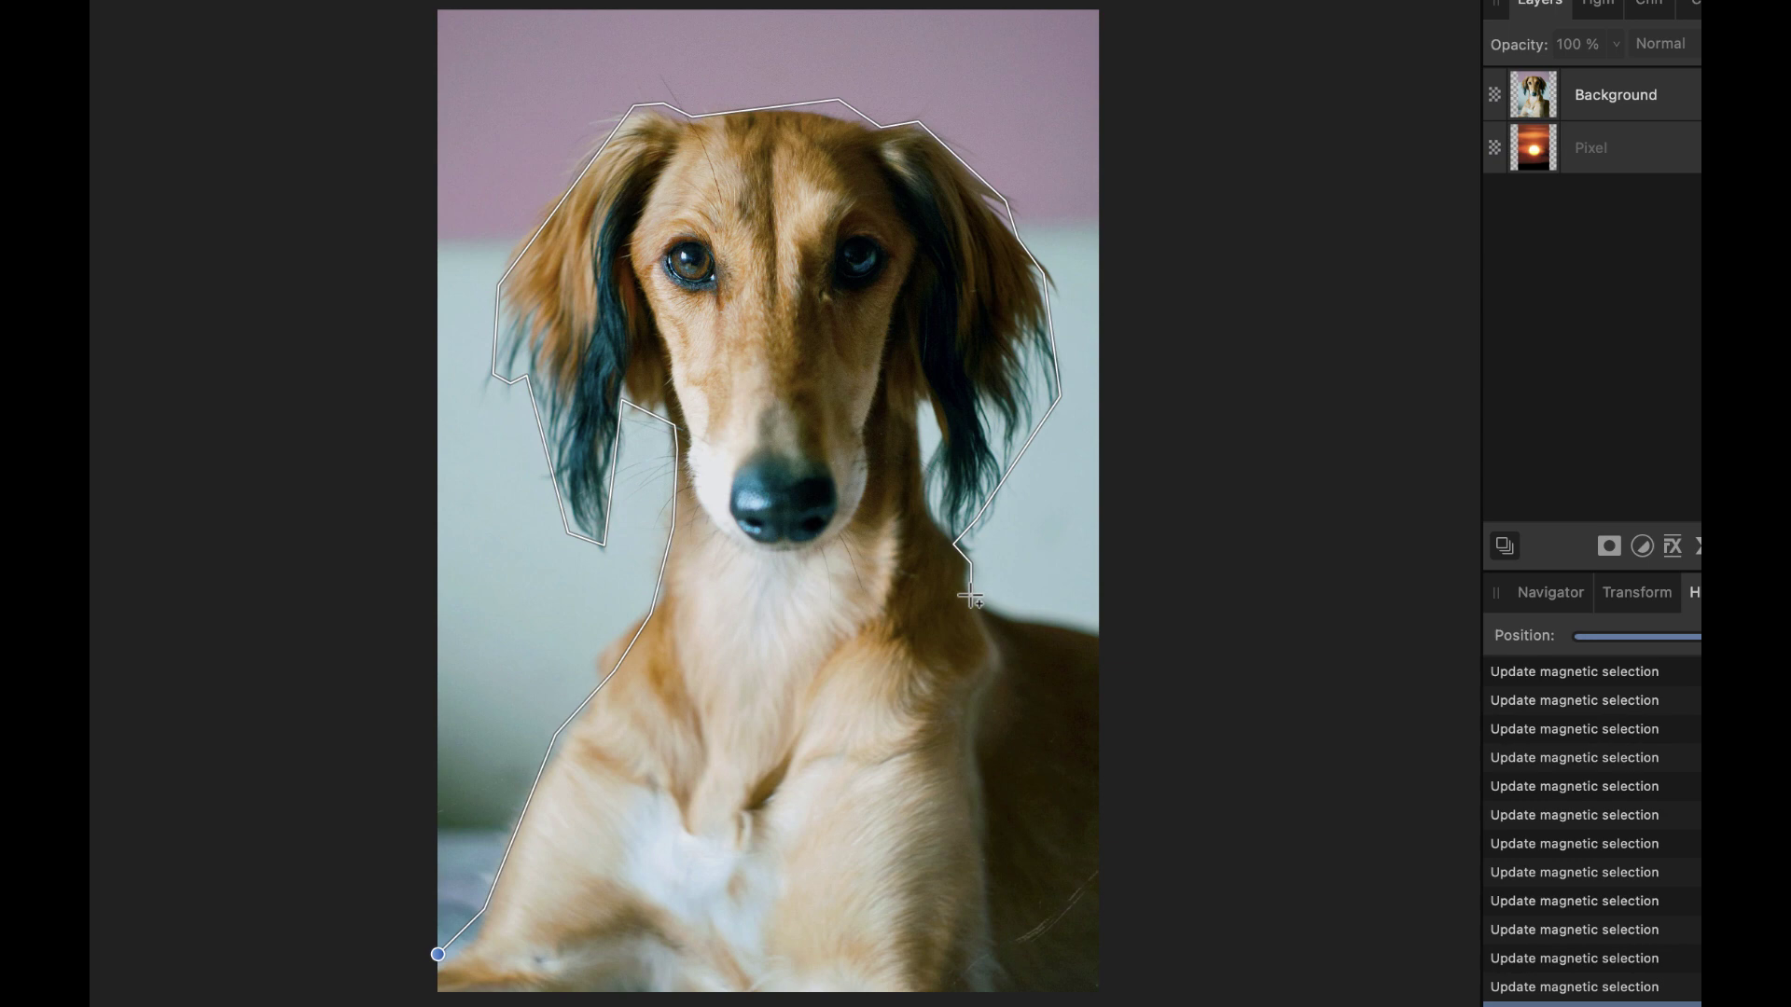
Outline the neck, right shoulder and bottom edge, then close the polygon into a selection
{"action": "left_click", "coordinate": [970, 599]}
{"action": "left_click", "coordinate": [1102, 627]}
{"action": "scroll", "coordinate": [1083, 970], "scroll_direction": "down", "scroll_amount": 1}
{"action": "left_click", "coordinate": [1085, 984]}
{"action": "left_click", "coordinate": [432, 973]}
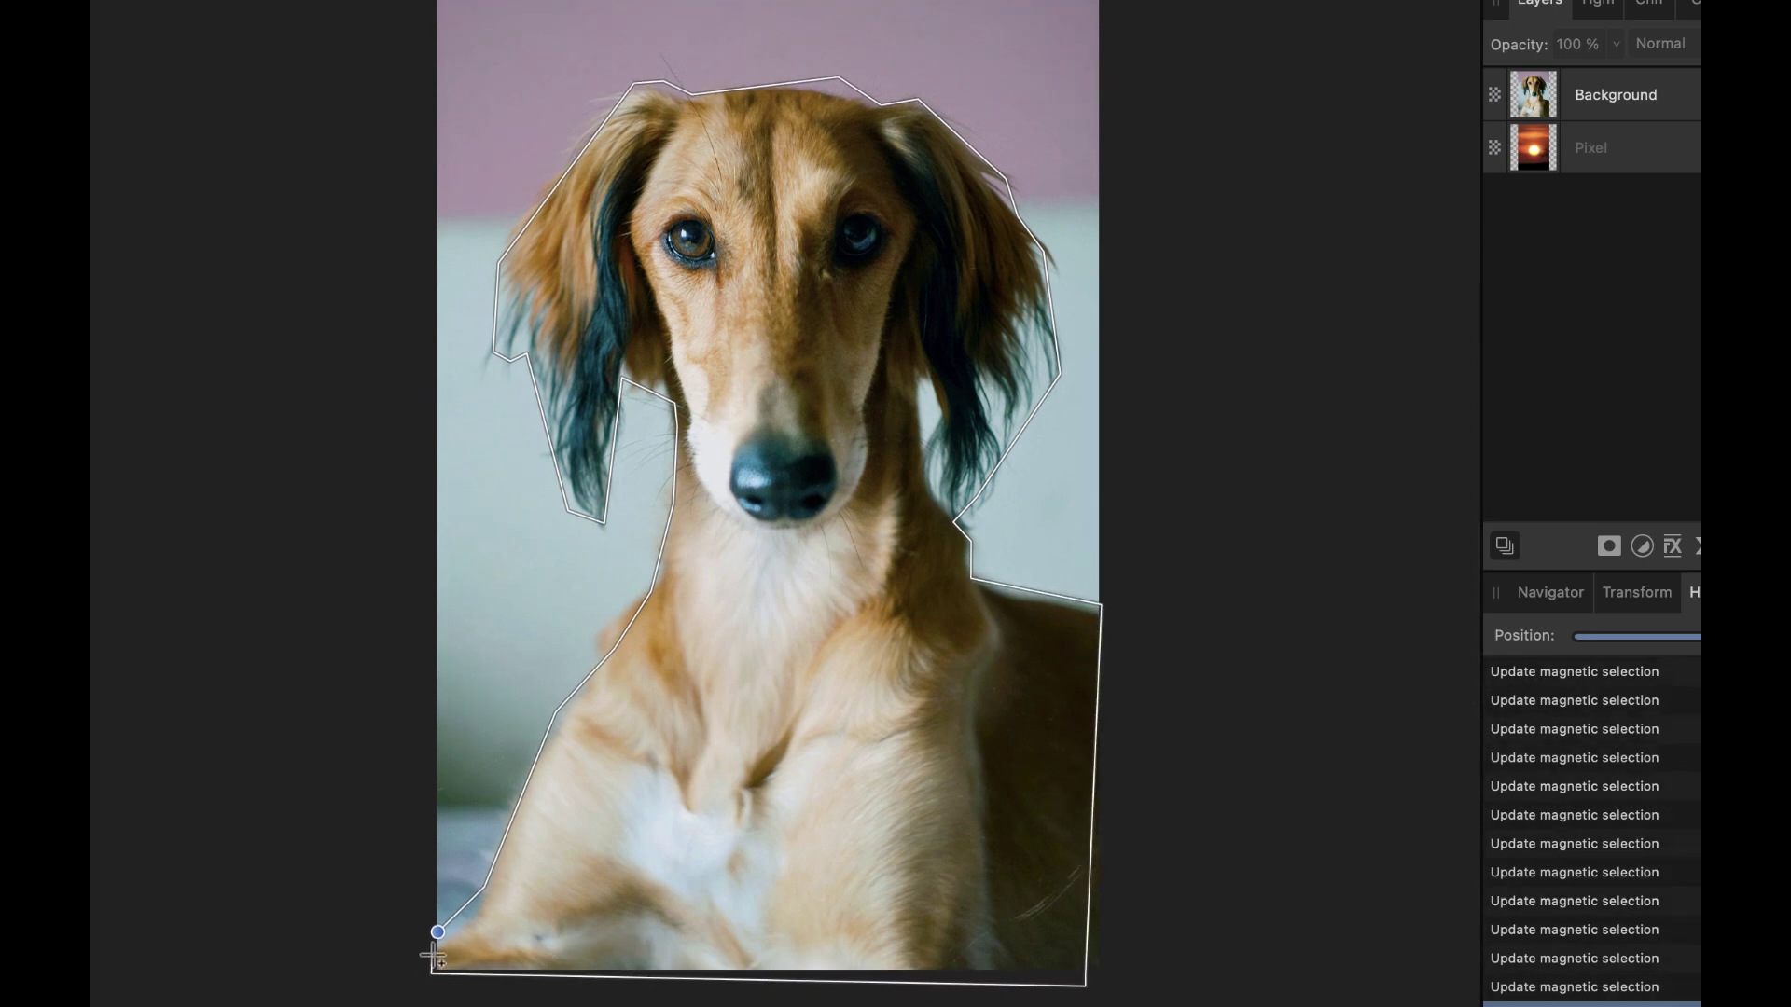
{"action": "left_click", "coordinate": [437, 932]}
{"action": "scroll", "coordinate": [736, 690], "scroll_direction": "up", "scroll_amount": 3}
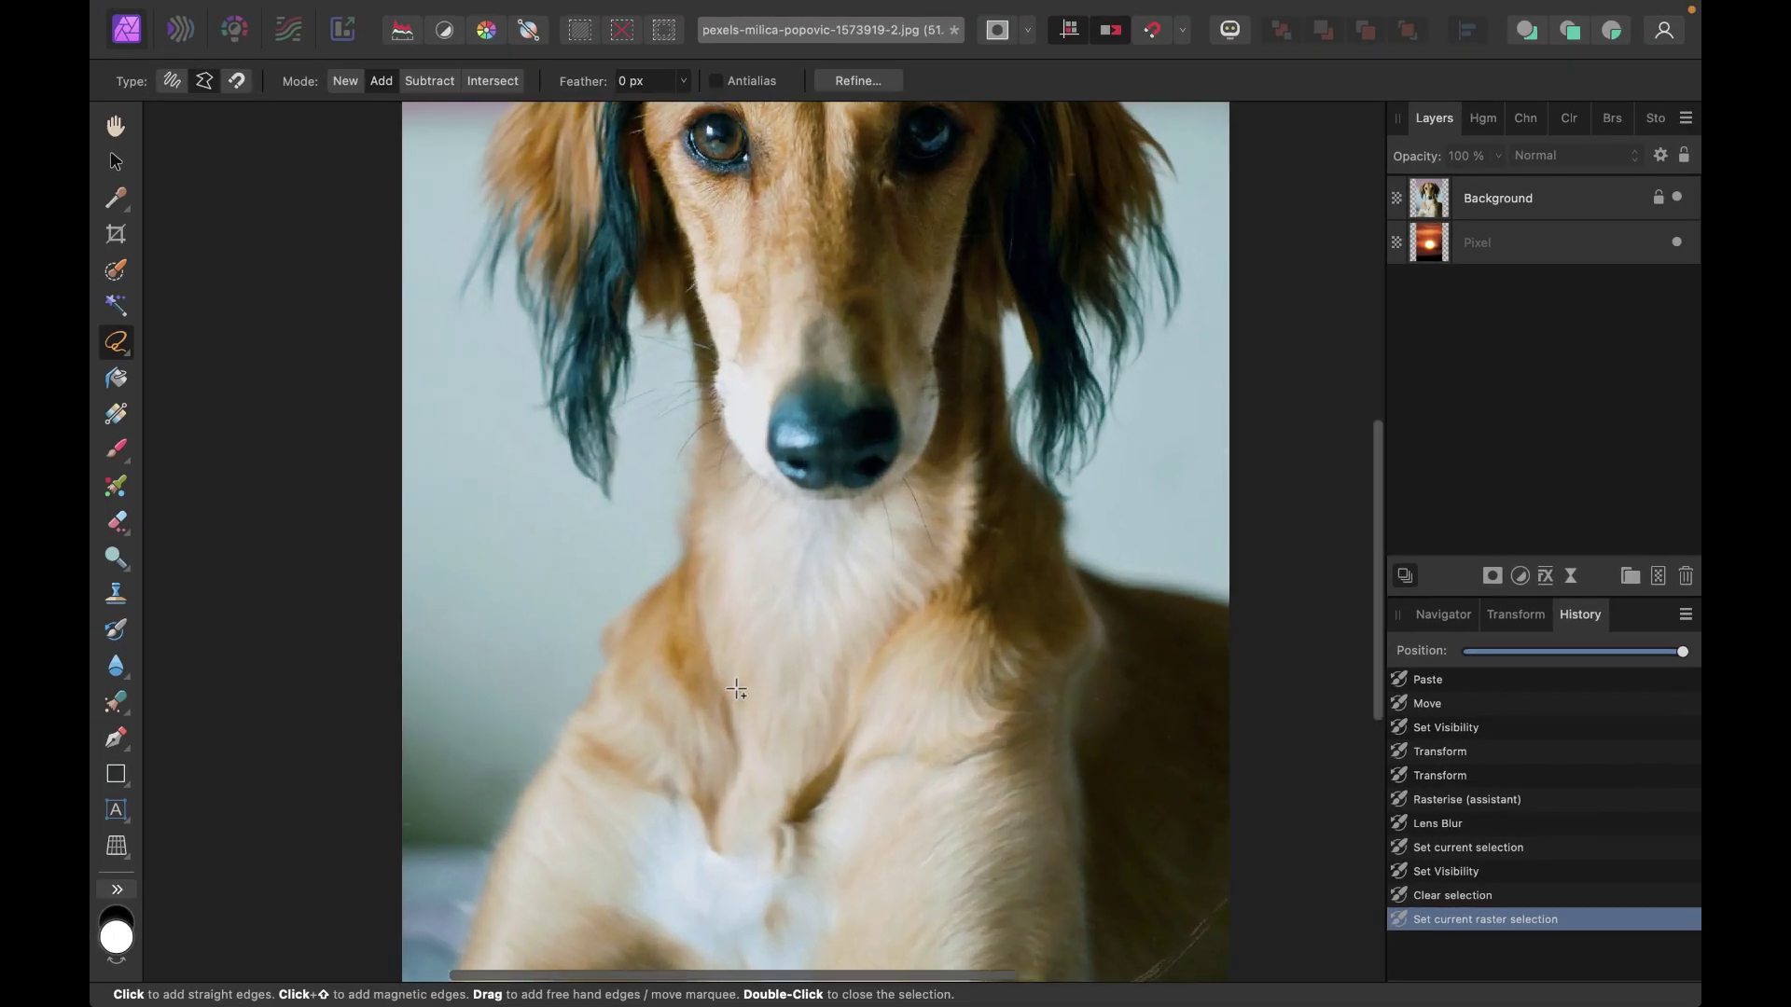
{"action": "scroll", "coordinate": [736, 690], "scroll_direction": "right", "scroll_amount": 3}
{"action": "scroll", "coordinate": [736, 690], "scroll_direction": "up", "scroll_amount": 3}
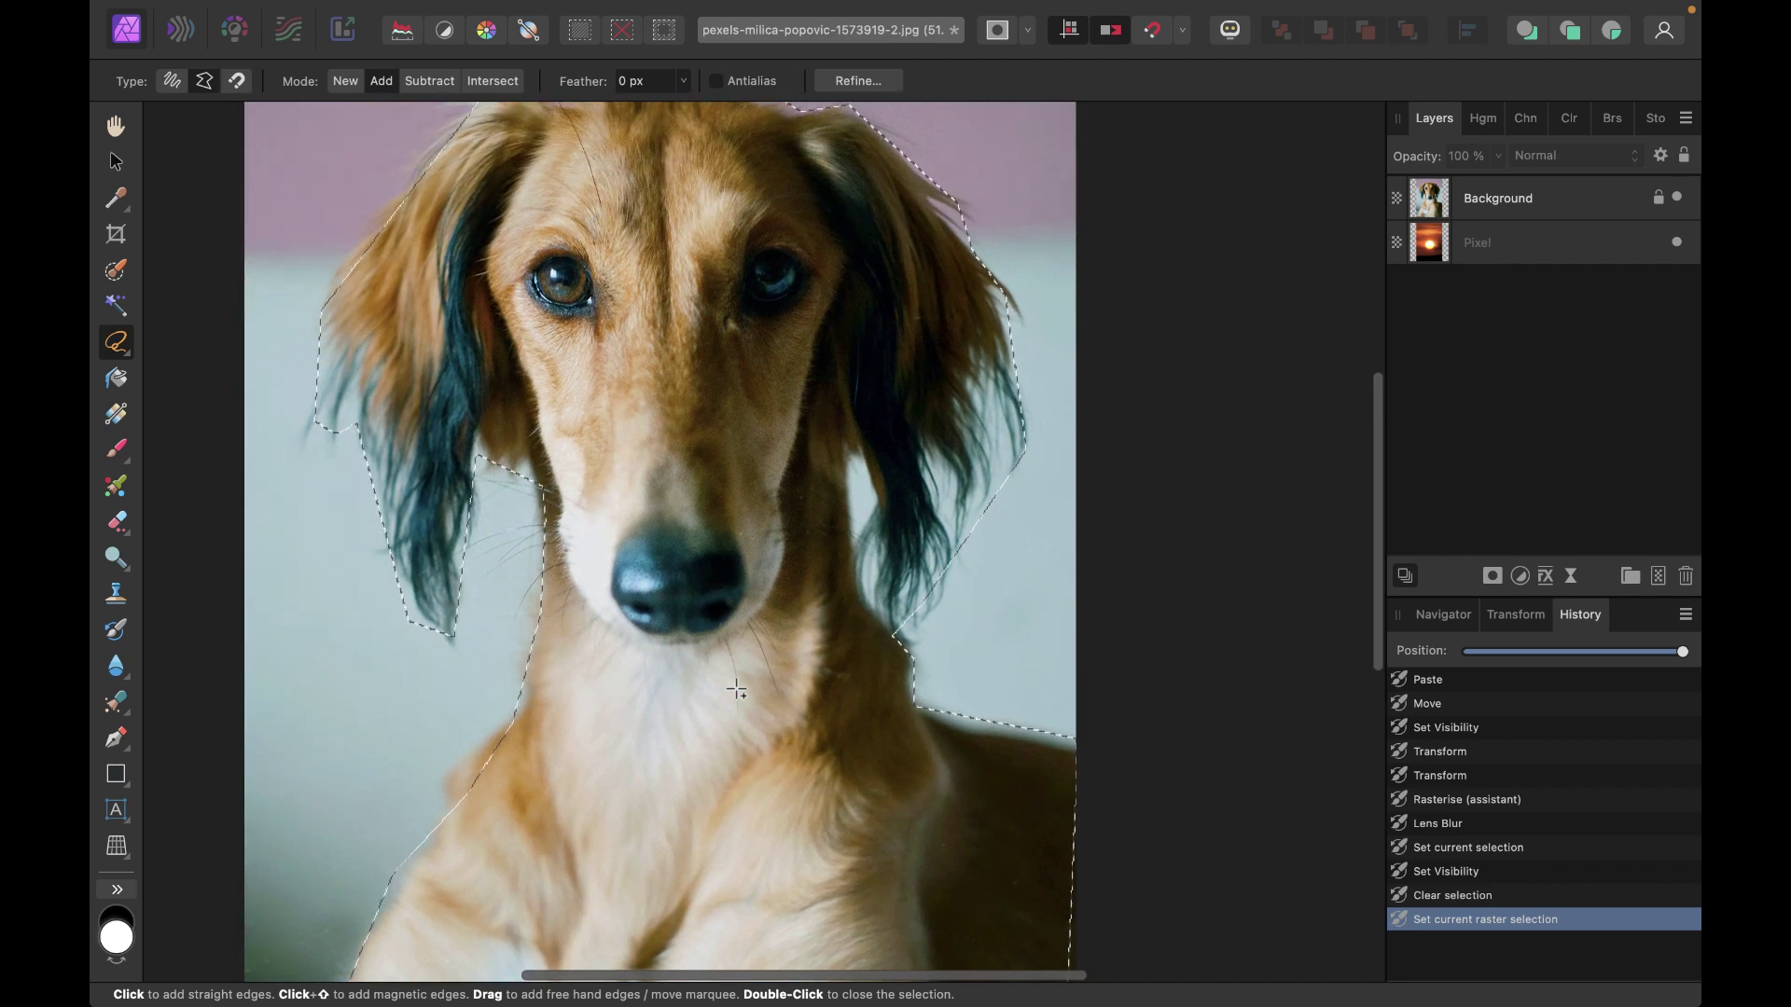
{"action": "scroll", "coordinate": [736, 690], "scroll_direction": "up", "scroll_amount": 3}
{"action": "scroll", "coordinate": [736, 689], "scroll_direction": "left", "scroll_amount": 2}
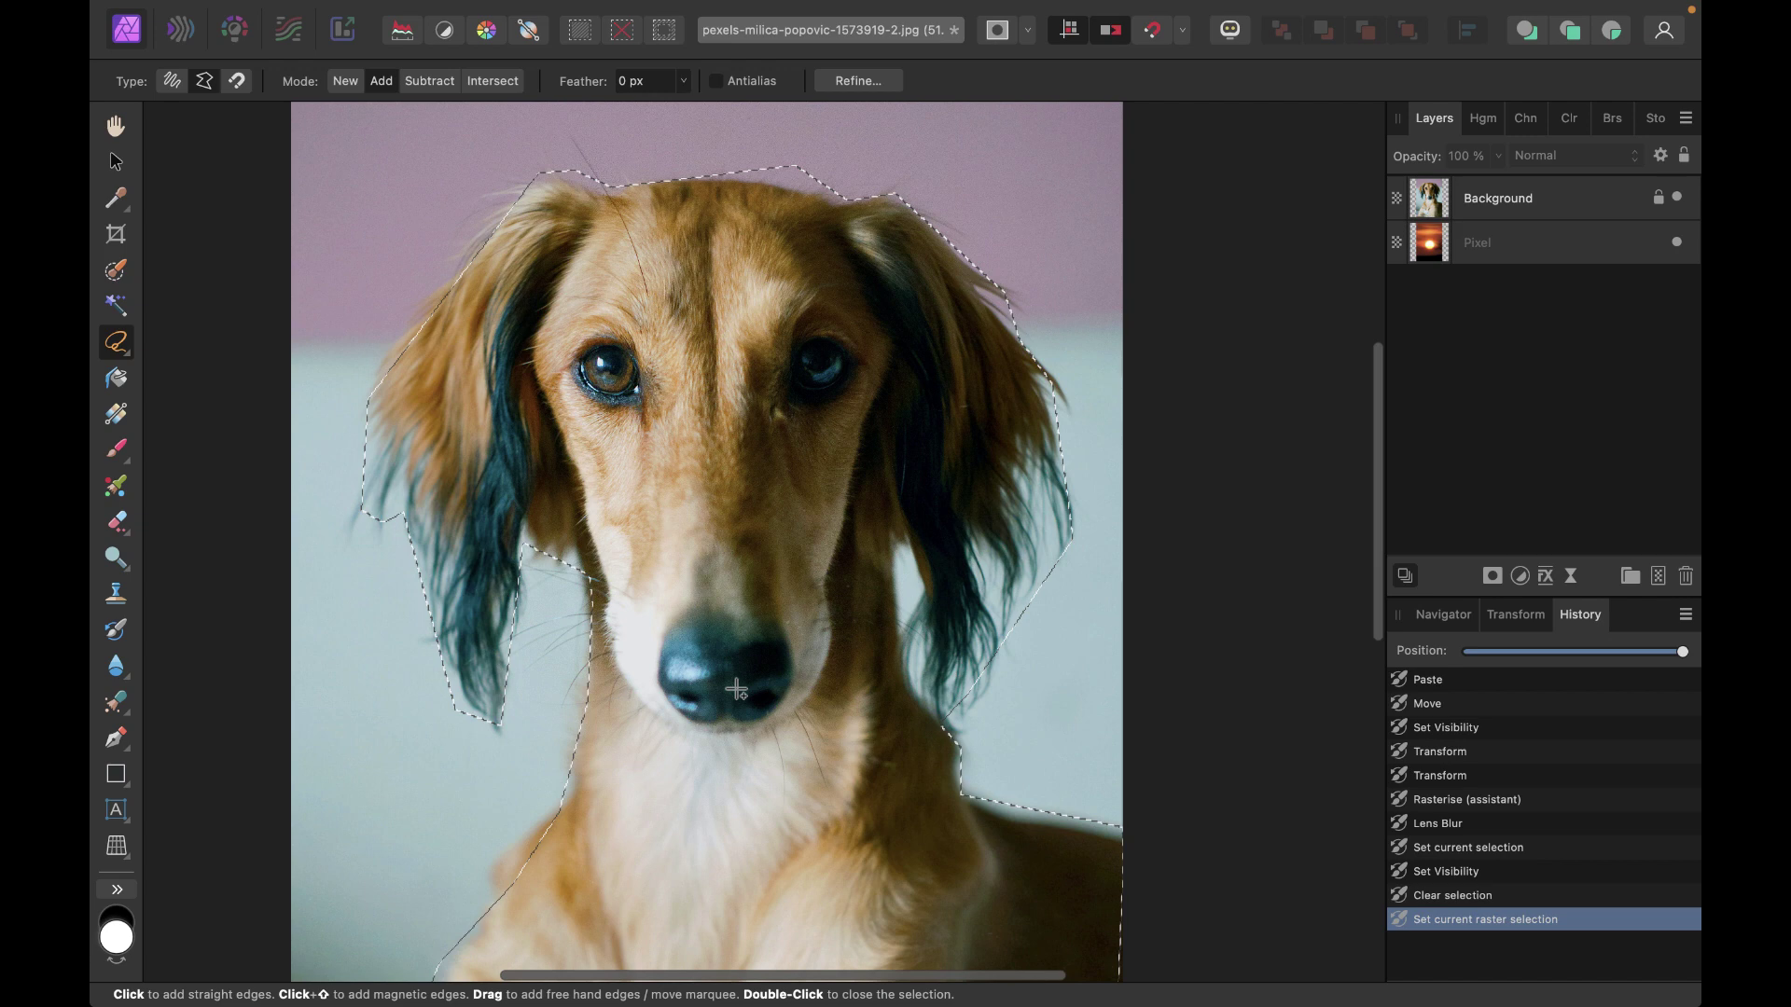
Zoom out and open Refine Selection, moving the dialog off the dog and testing Feather
{"action": "key", "text": "super+minus"}
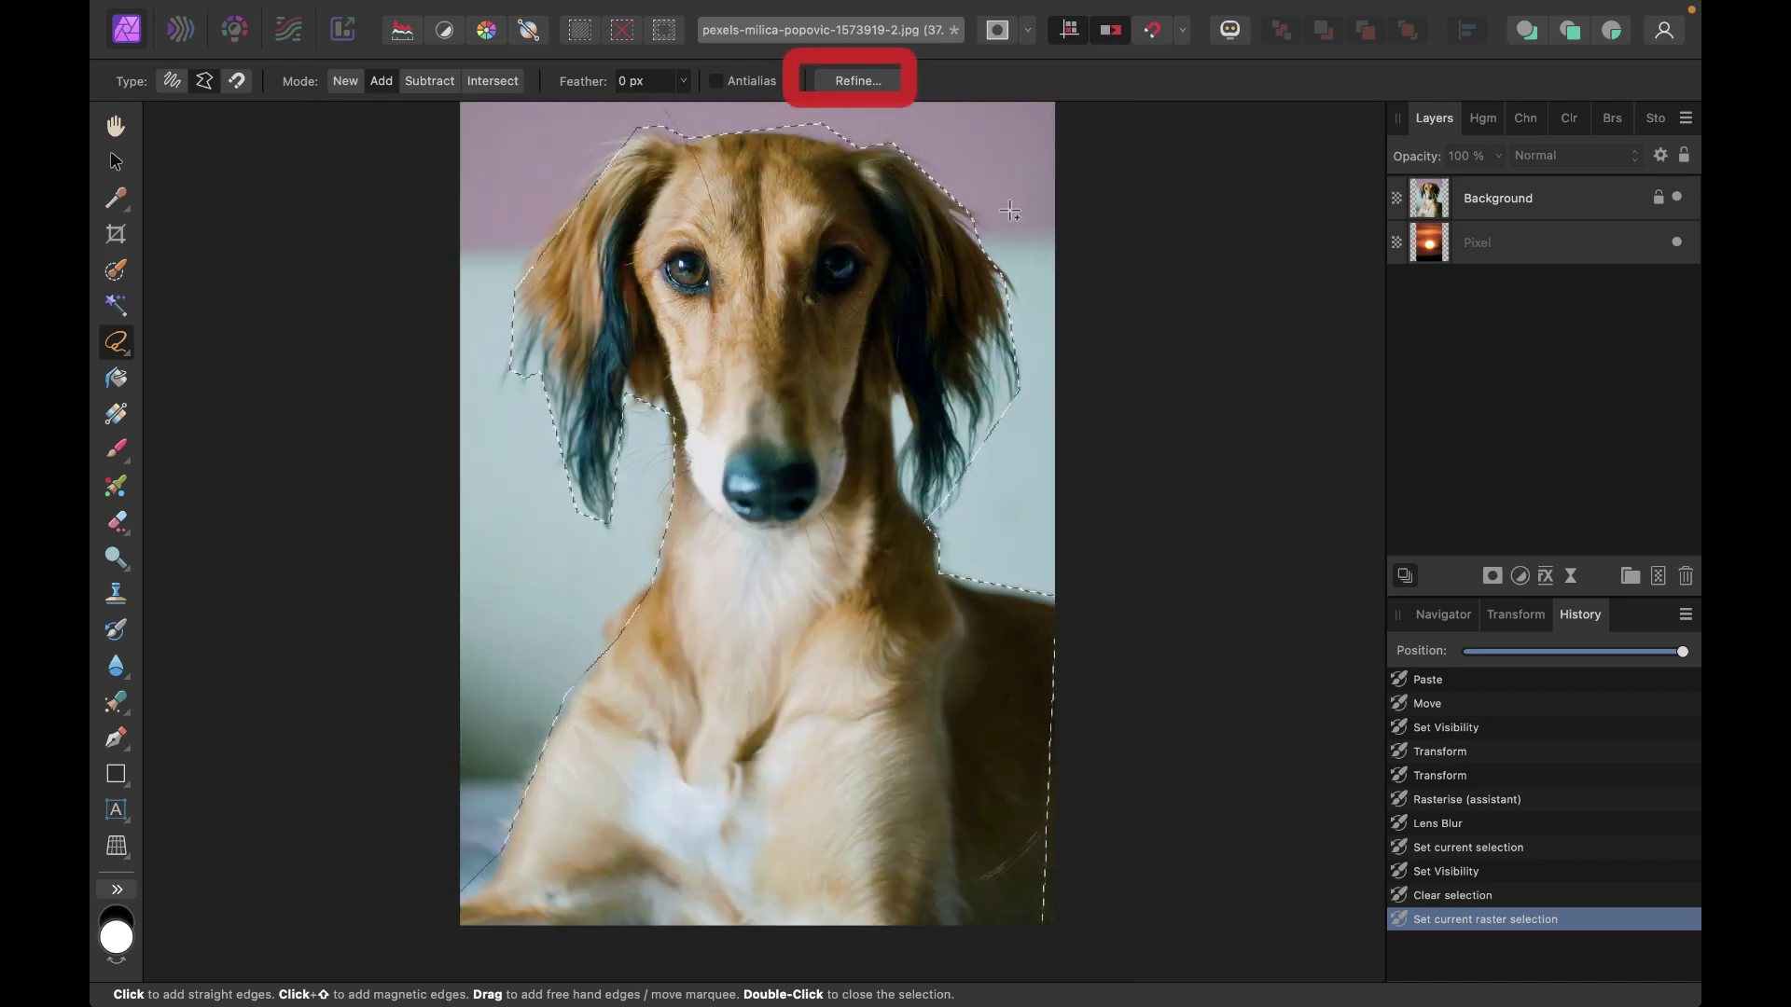
{"action": "left_click", "coordinate": [850, 80]}
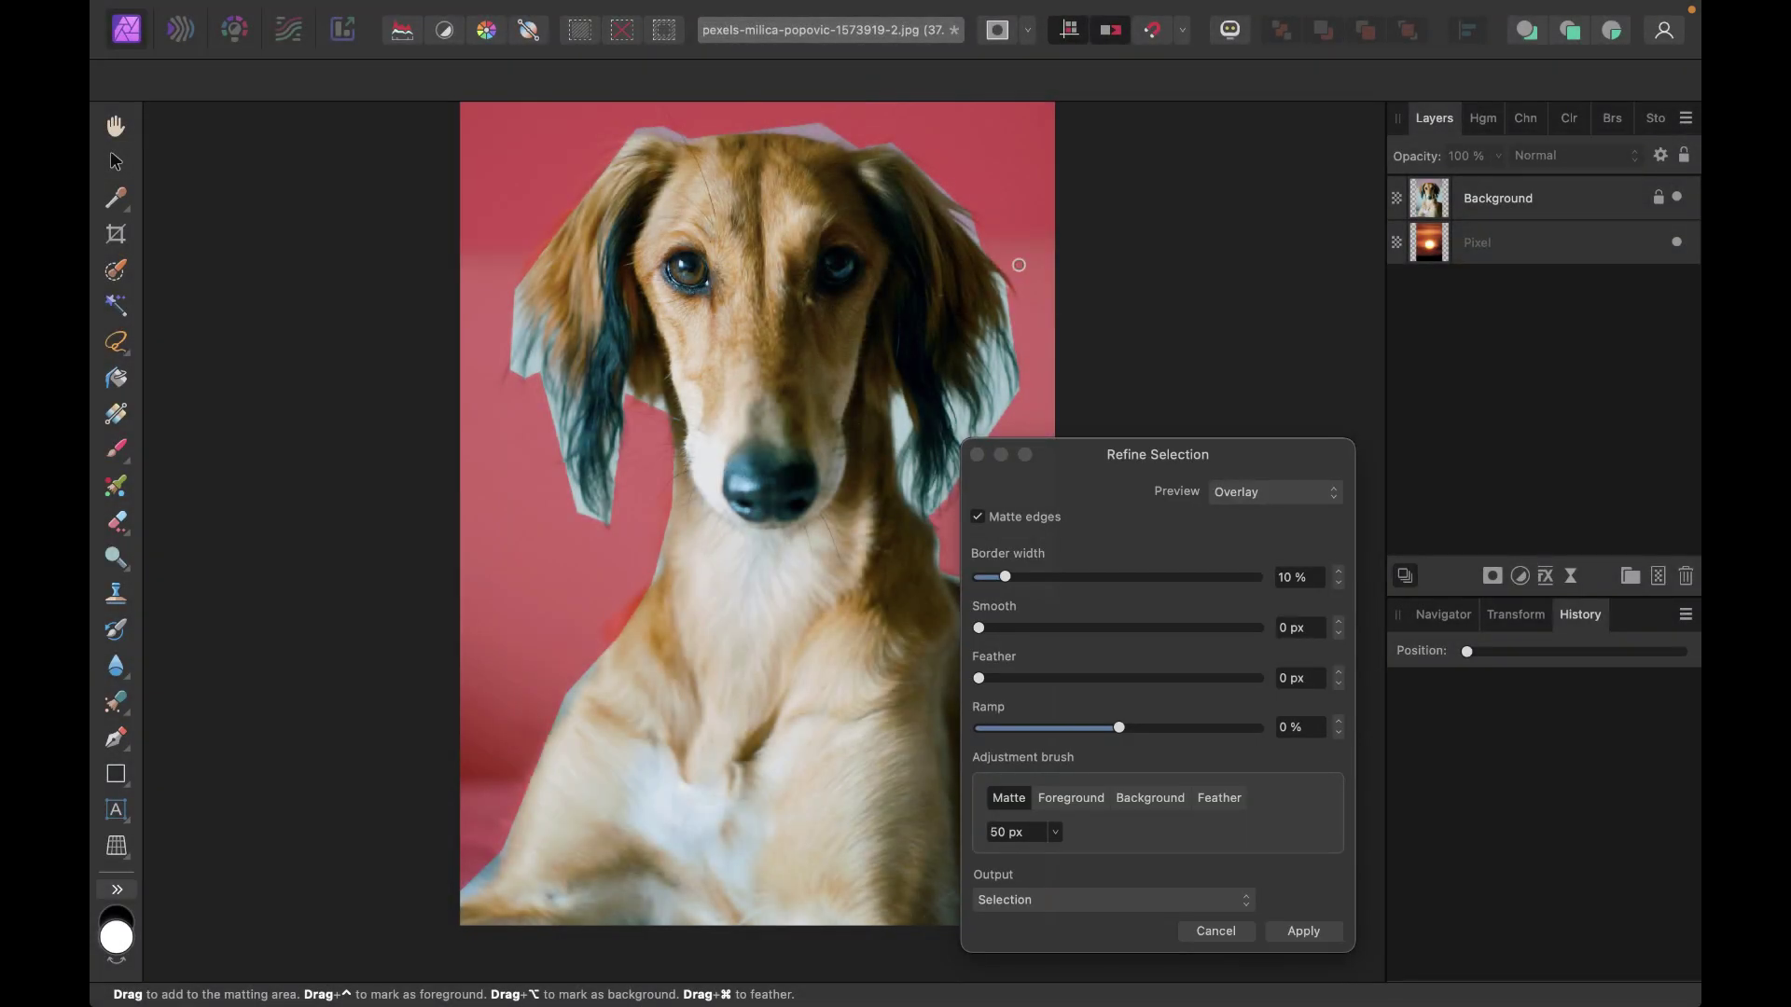
{"action": "left_click_drag", "start_coordinate": [1113, 458], "coordinate": [1259, 306]}
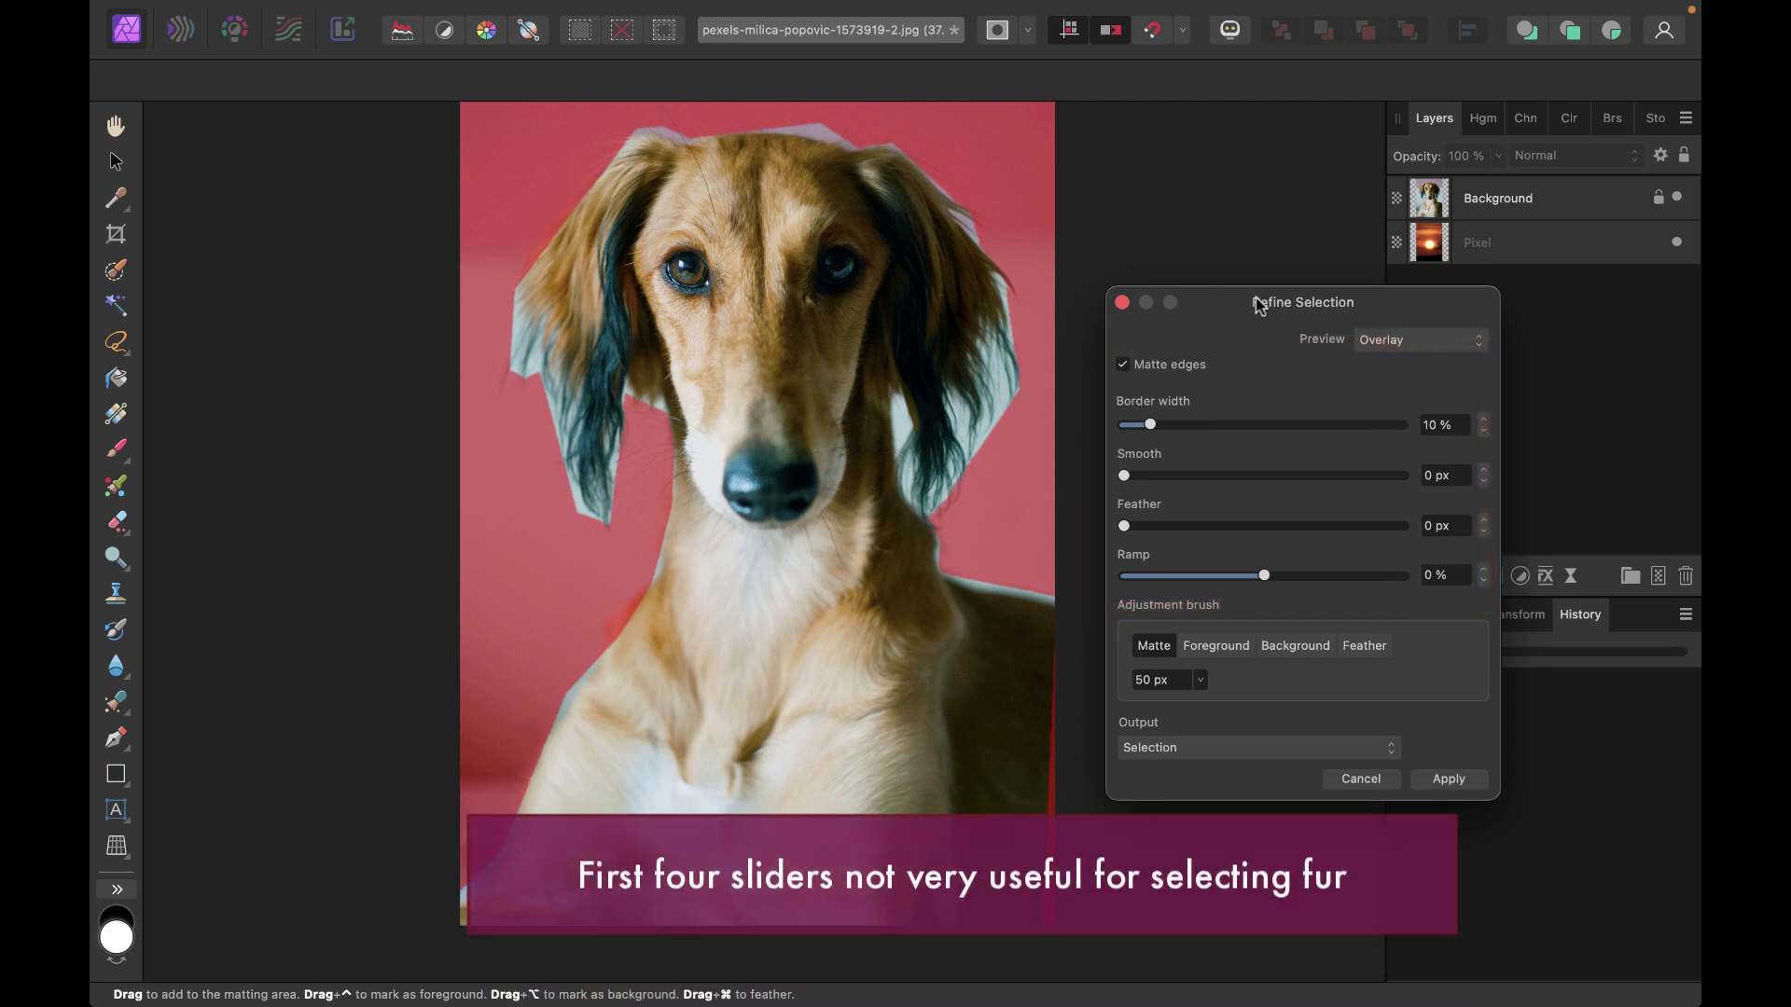
{"action": "left_click_drag", "start_coordinate": [1124, 526], "coordinate": [1133, 467]}
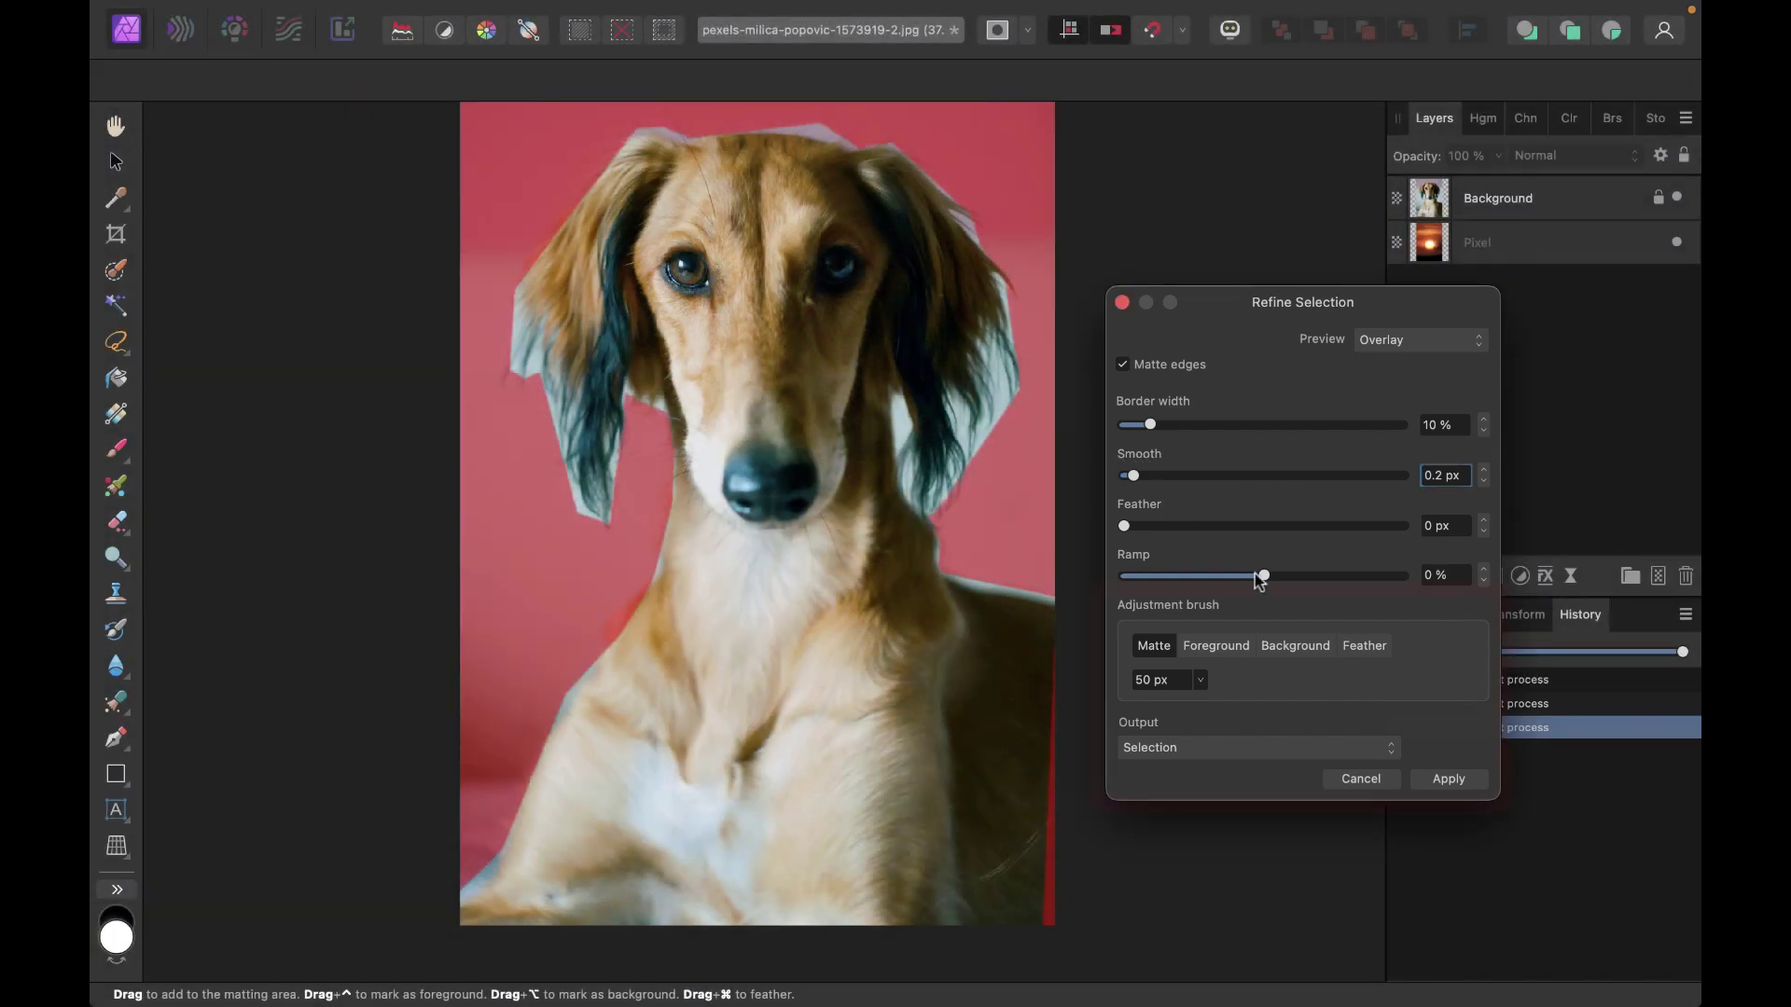
Set the Ramp slider to 24% in the Refine Selection dialog
{"action": "left_click_drag", "start_coordinate": [1261, 575], "coordinate": [1122, 576]}
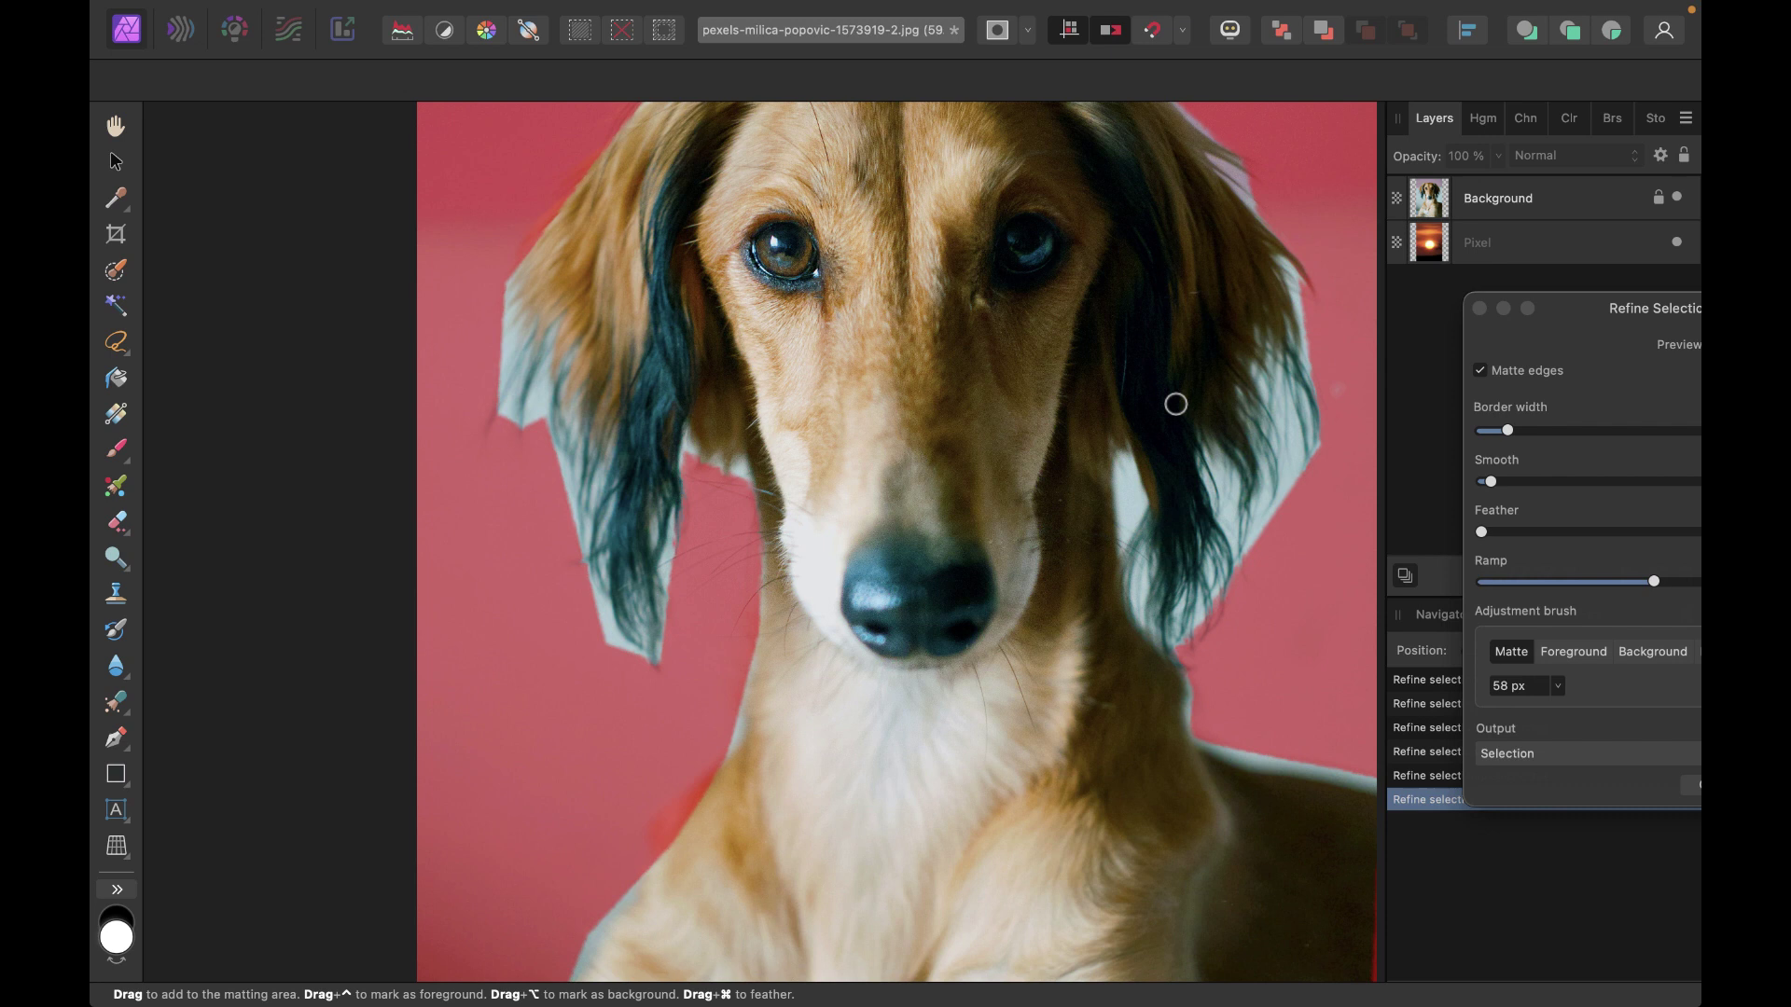
Enlarge the Matte brush to 407 px and paint along both ears and the head top
{"action": "key", "text": "bracketright"}
{"action": "key", "text": "bracketright"}
{"action": "key", "text": "bracketright"}
{"action": "key", "text": "bracketright"}
{"action": "key", "text": "bracketright"}
{"action": "key", "text": "bracketright"}
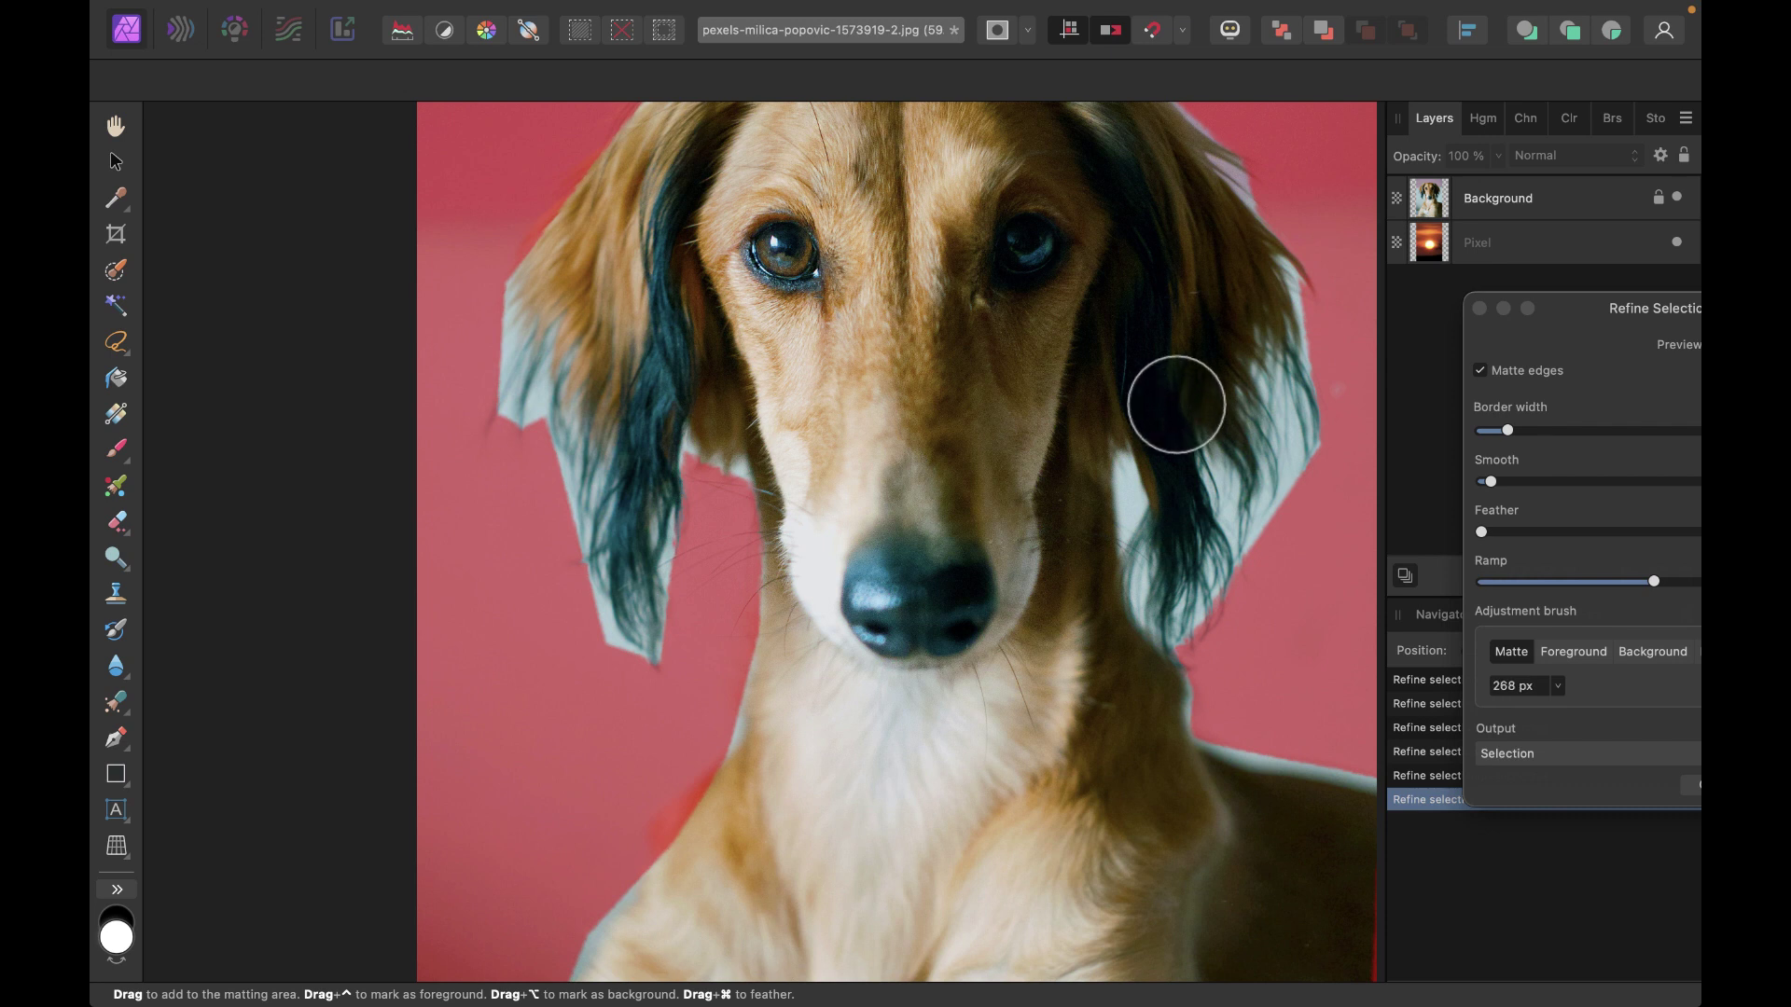
{"action": "key", "text": "bracketright"}
{"action": "key", "text": "bracketright"}
{"action": "key", "text": "bracketright"}
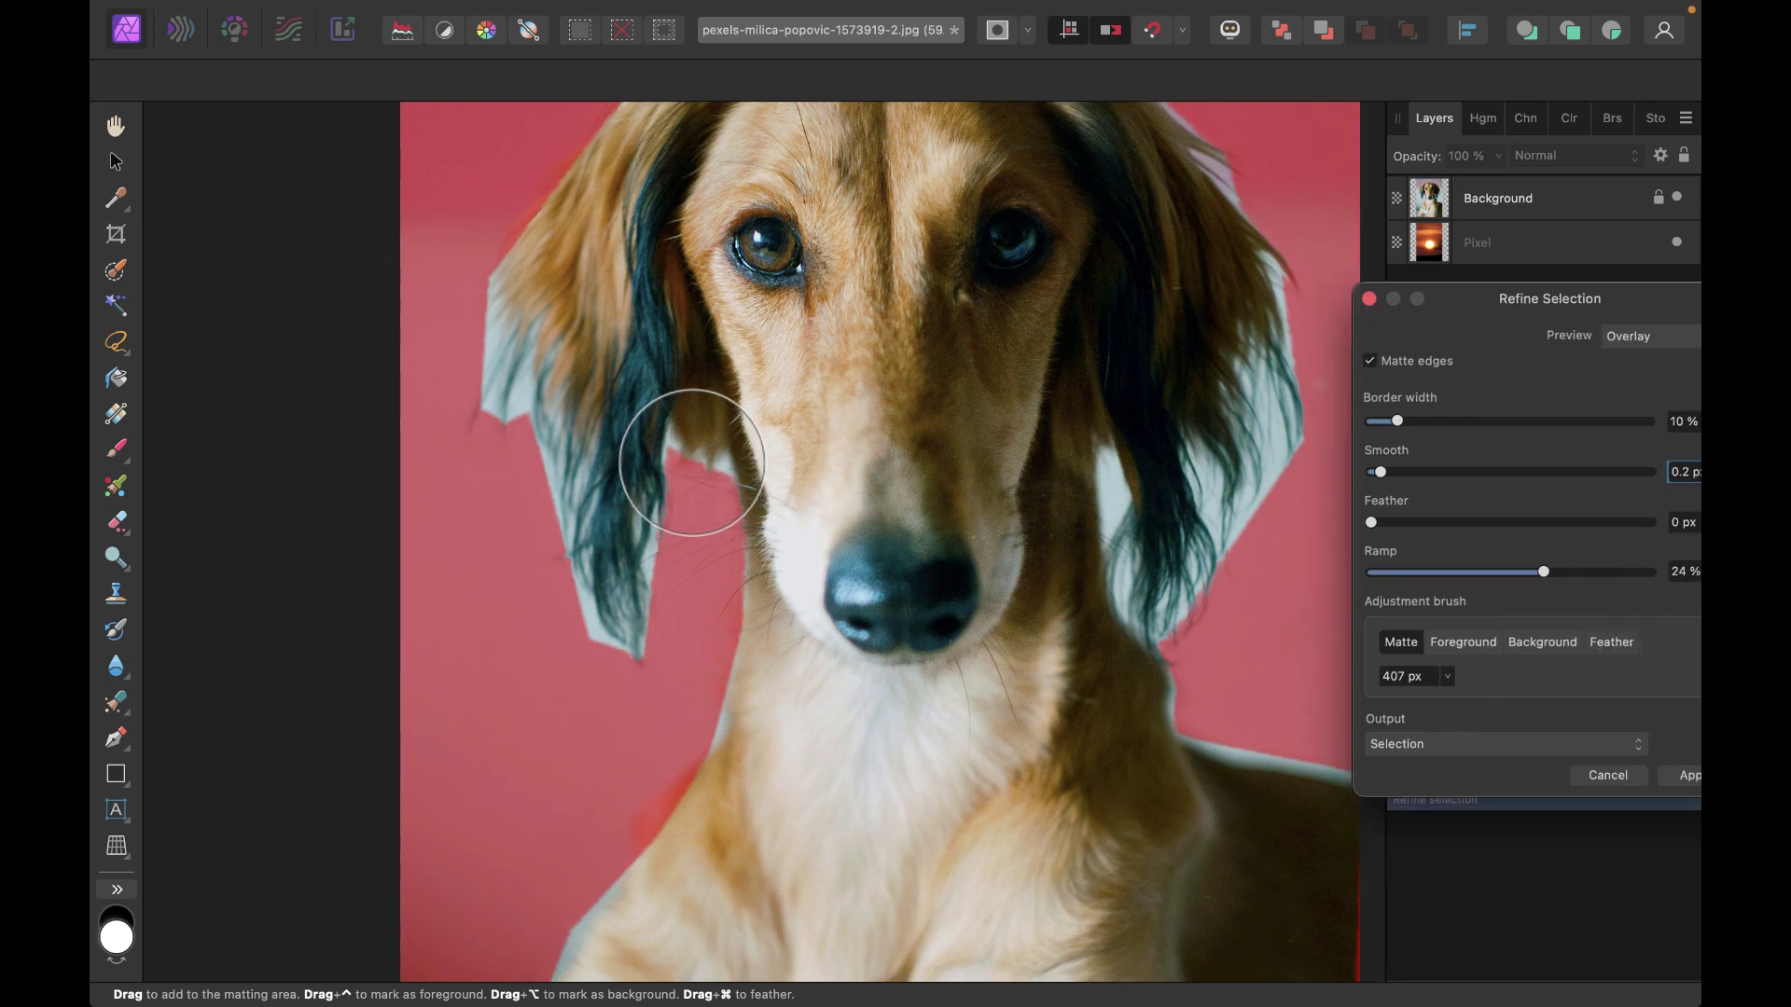
{"action": "left_click", "coordinate": [691, 462]}
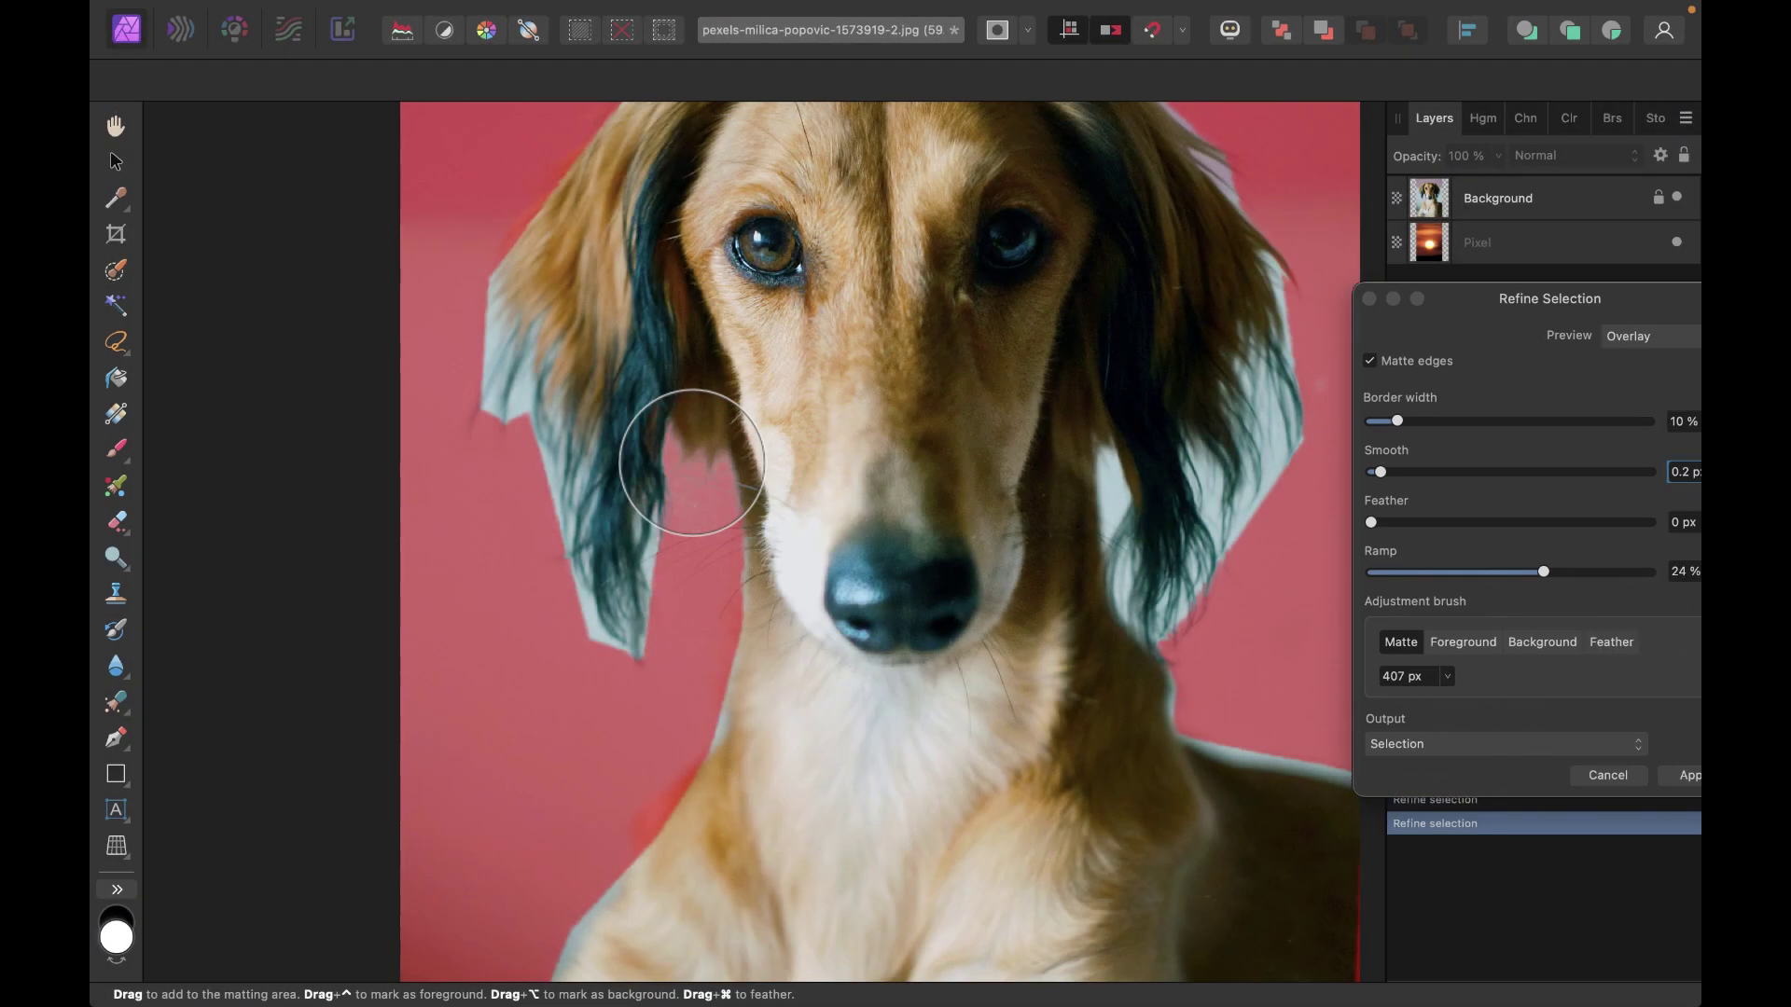
{"action": "left_click", "coordinate": [661, 567]}
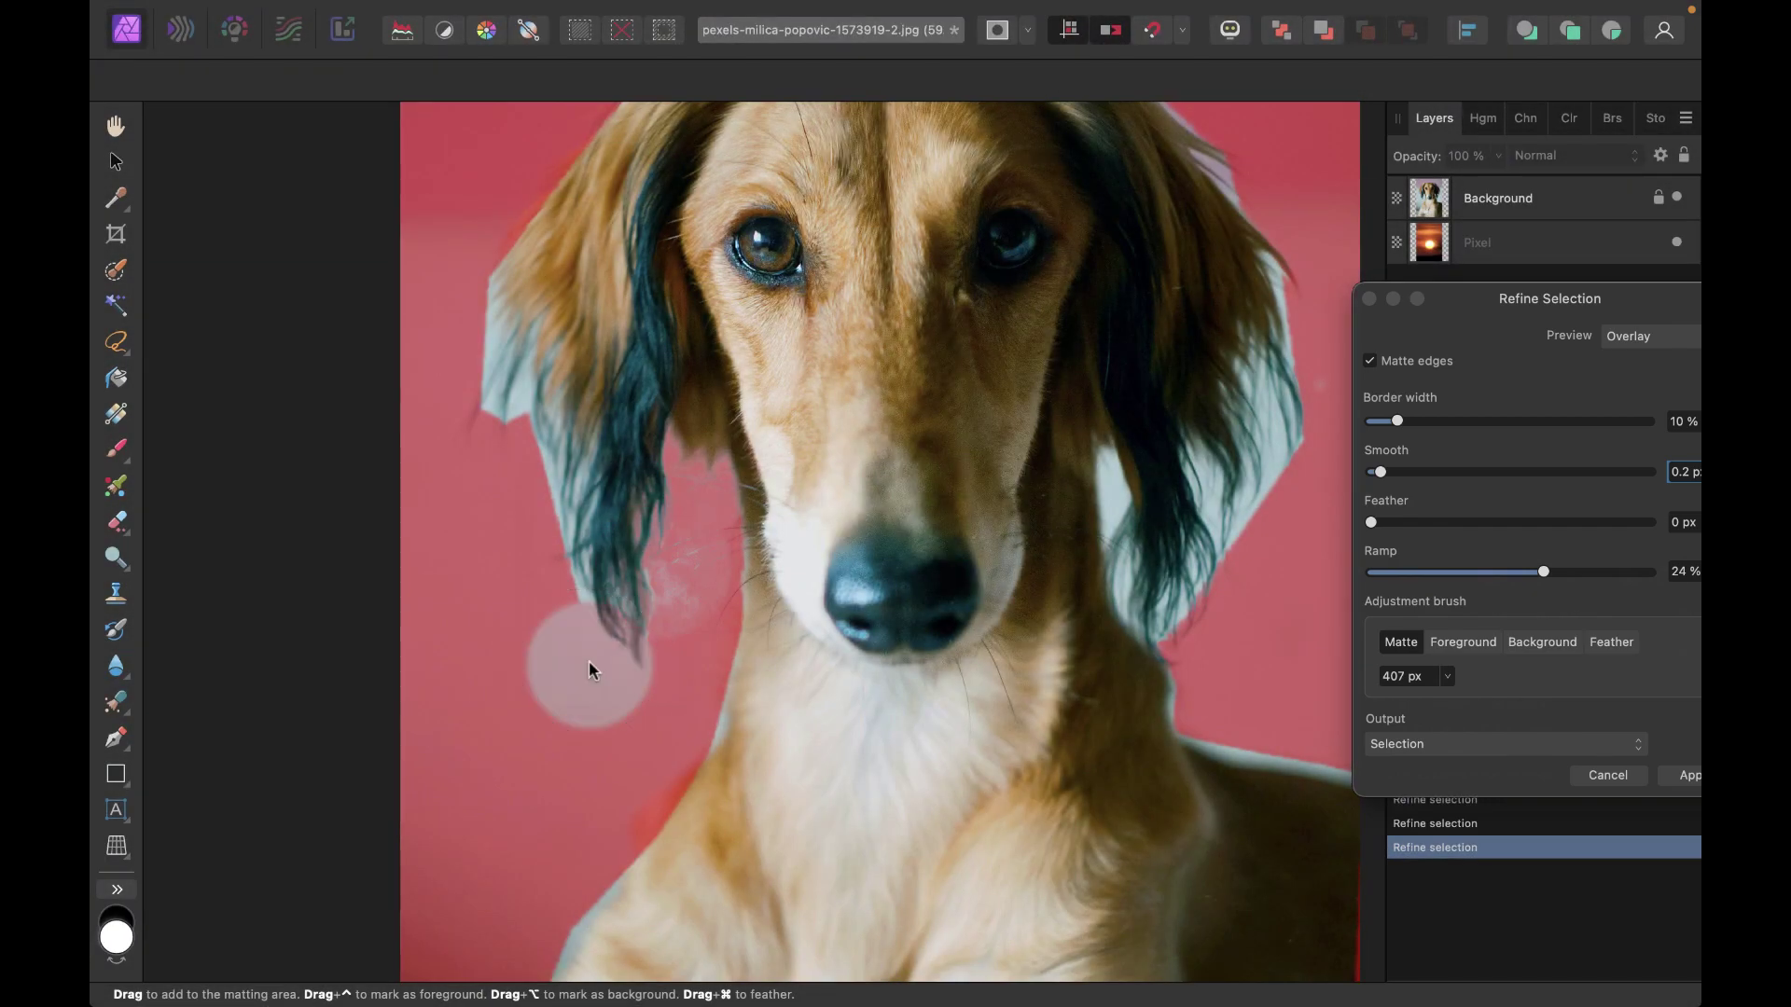
{"action": "left_click", "coordinate": [590, 664]}
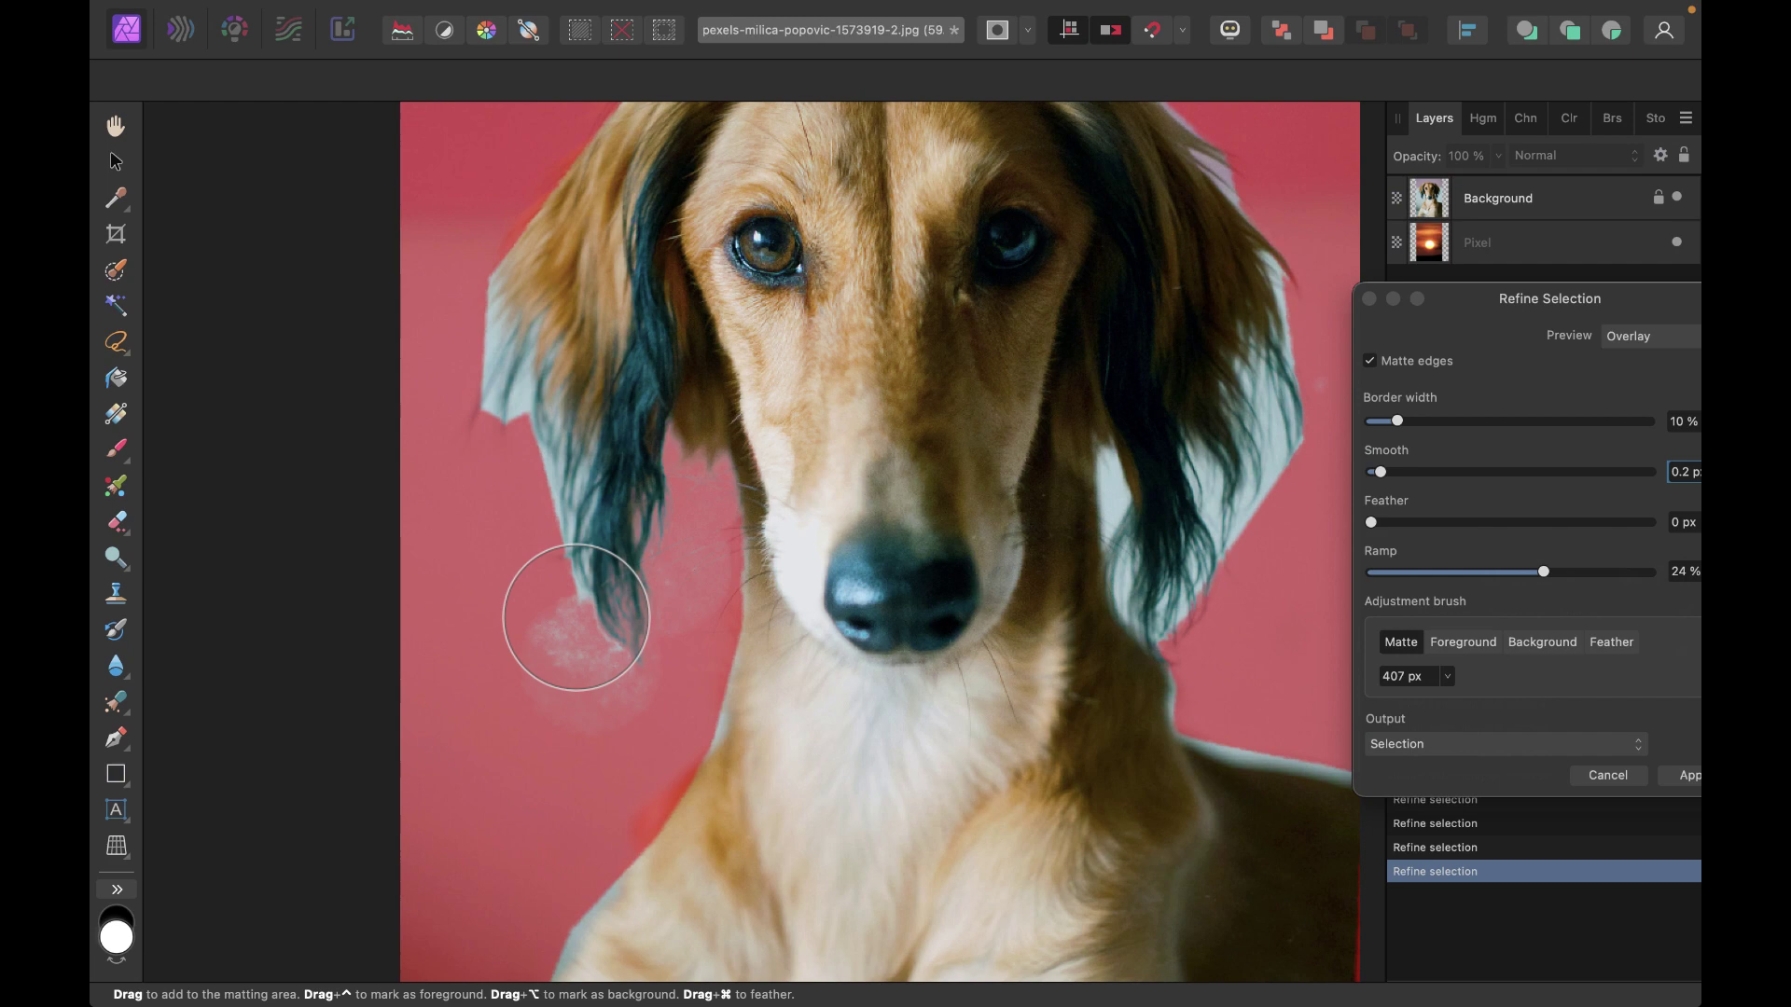
{"action": "left_click", "coordinate": [540, 584]}
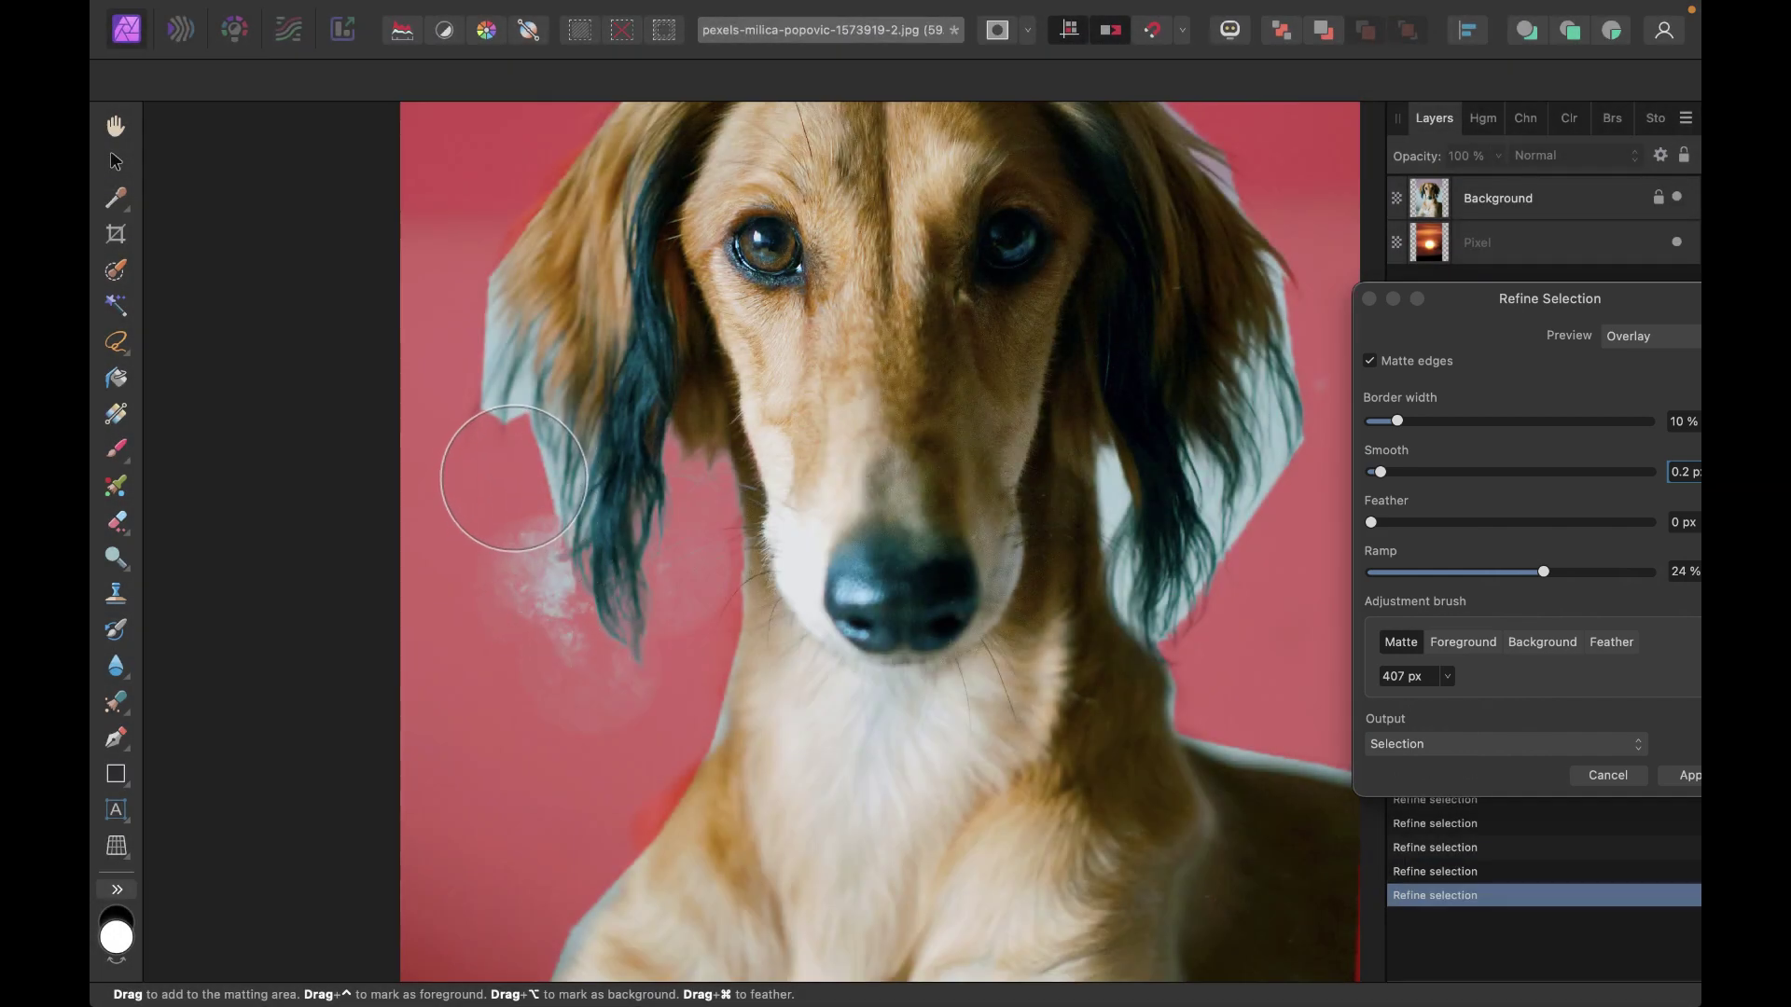
{"action": "left_click", "coordinate": [530, 472]}
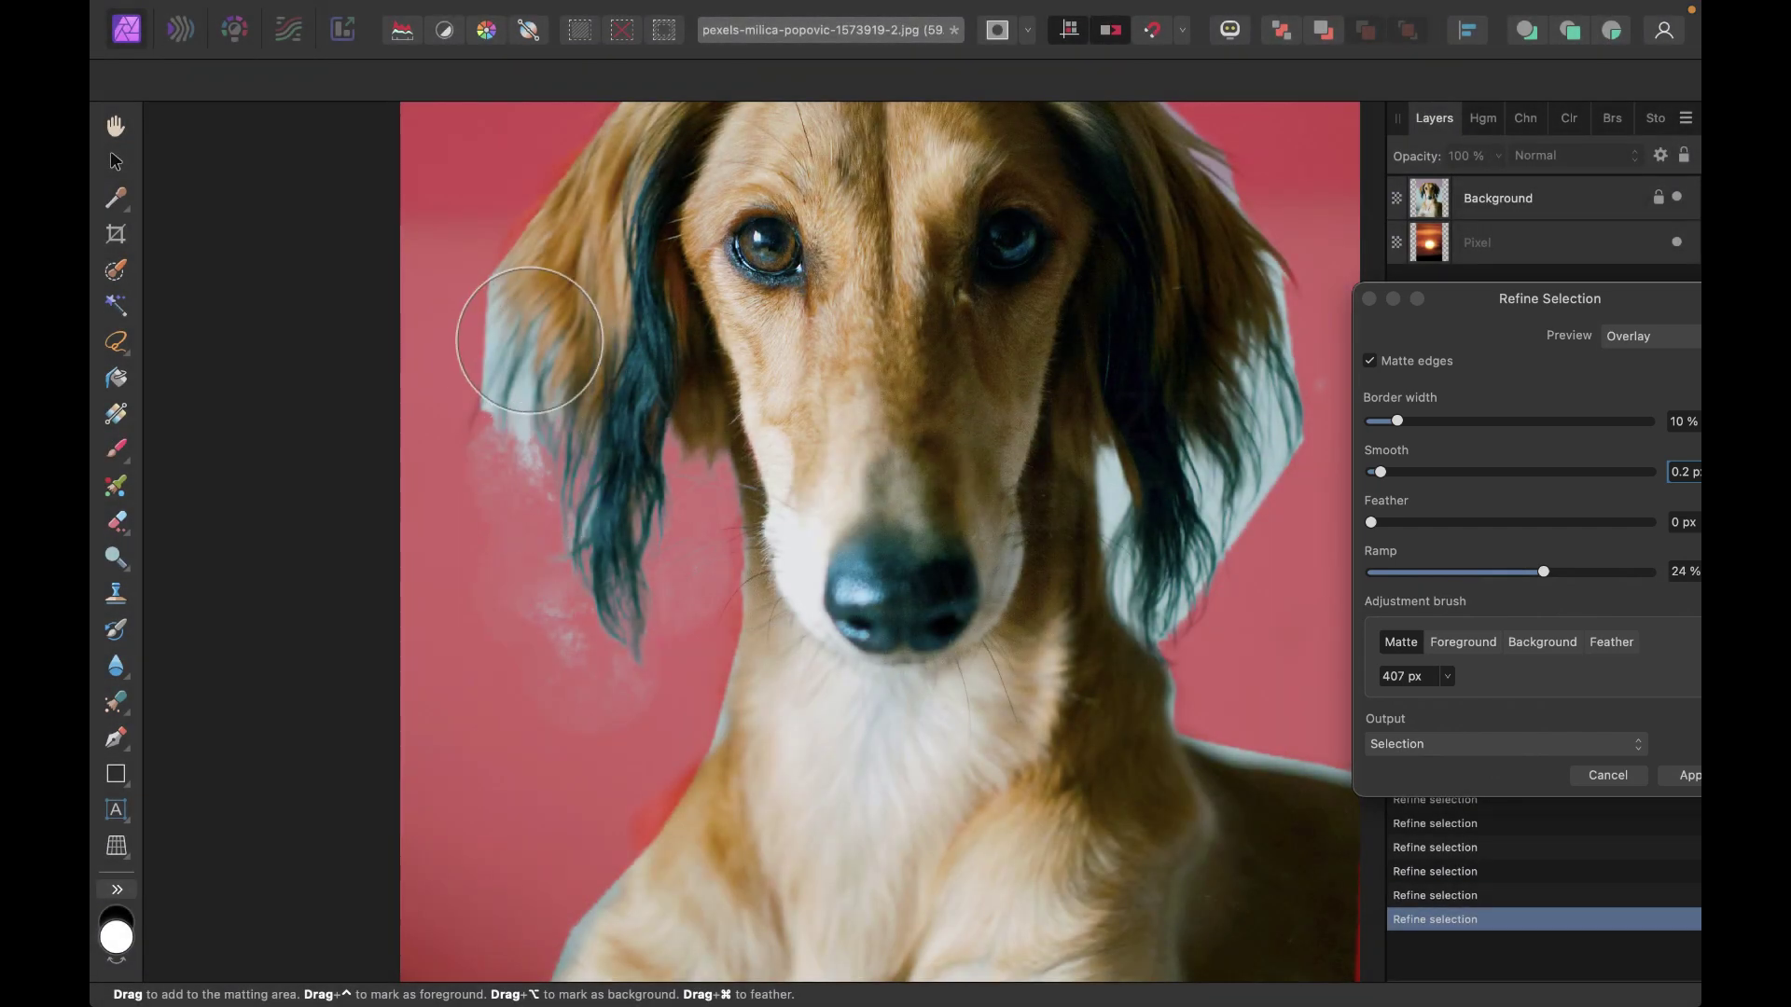
{"action": "left_click", "coordinate": [505, 372]}
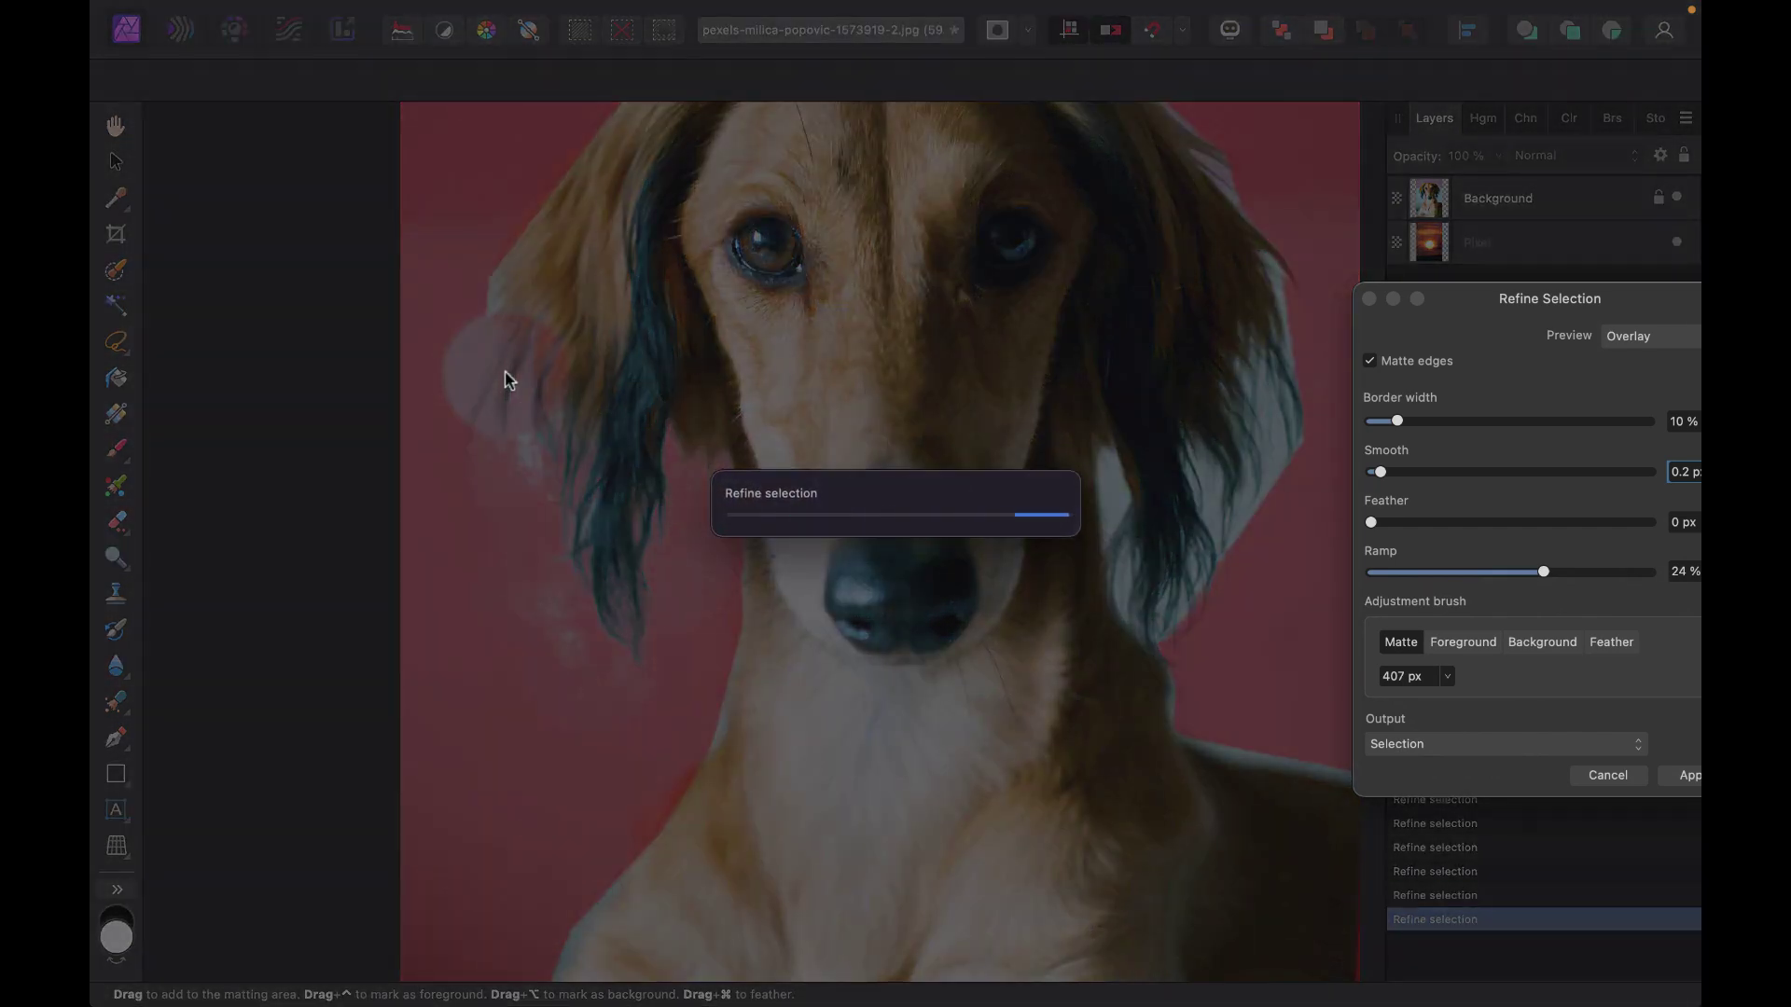
{"action": "left_click", "coordinate": [1263, 459]}
{"action": "left_click", "coordinate": [1284, 360]}
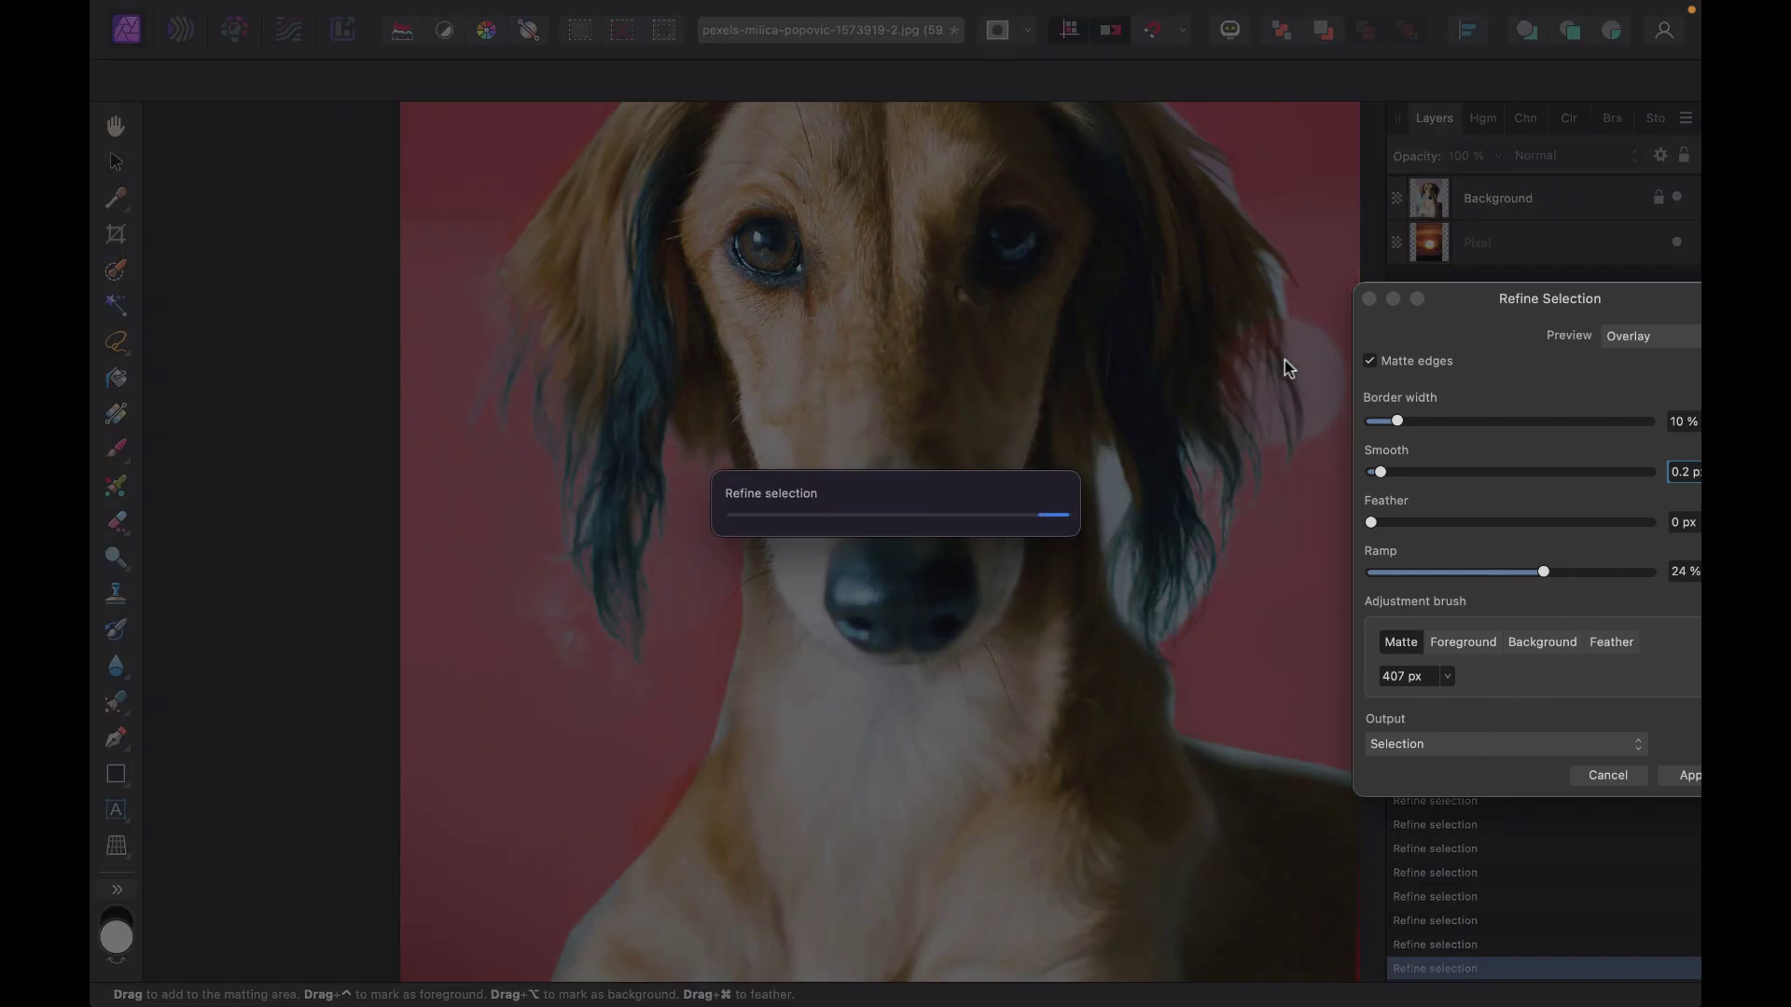
{"action": "scroll", "coordinate": [1207, 247], "scroll_direction": "up", "scroll_amount": 2}
{"action": "scroll", "coordinate": [1207, 247], "scroll_direction": "right", "scroll_amount": 1}
{"action": "scroll", "coordinate": [1207, 247], "scroll_direction": "up", "scroll_amount": 1}
{"action": "left_click", "coordinate": [960, 233]}
{"action": "left_click", "coordinate": [653, 266]}
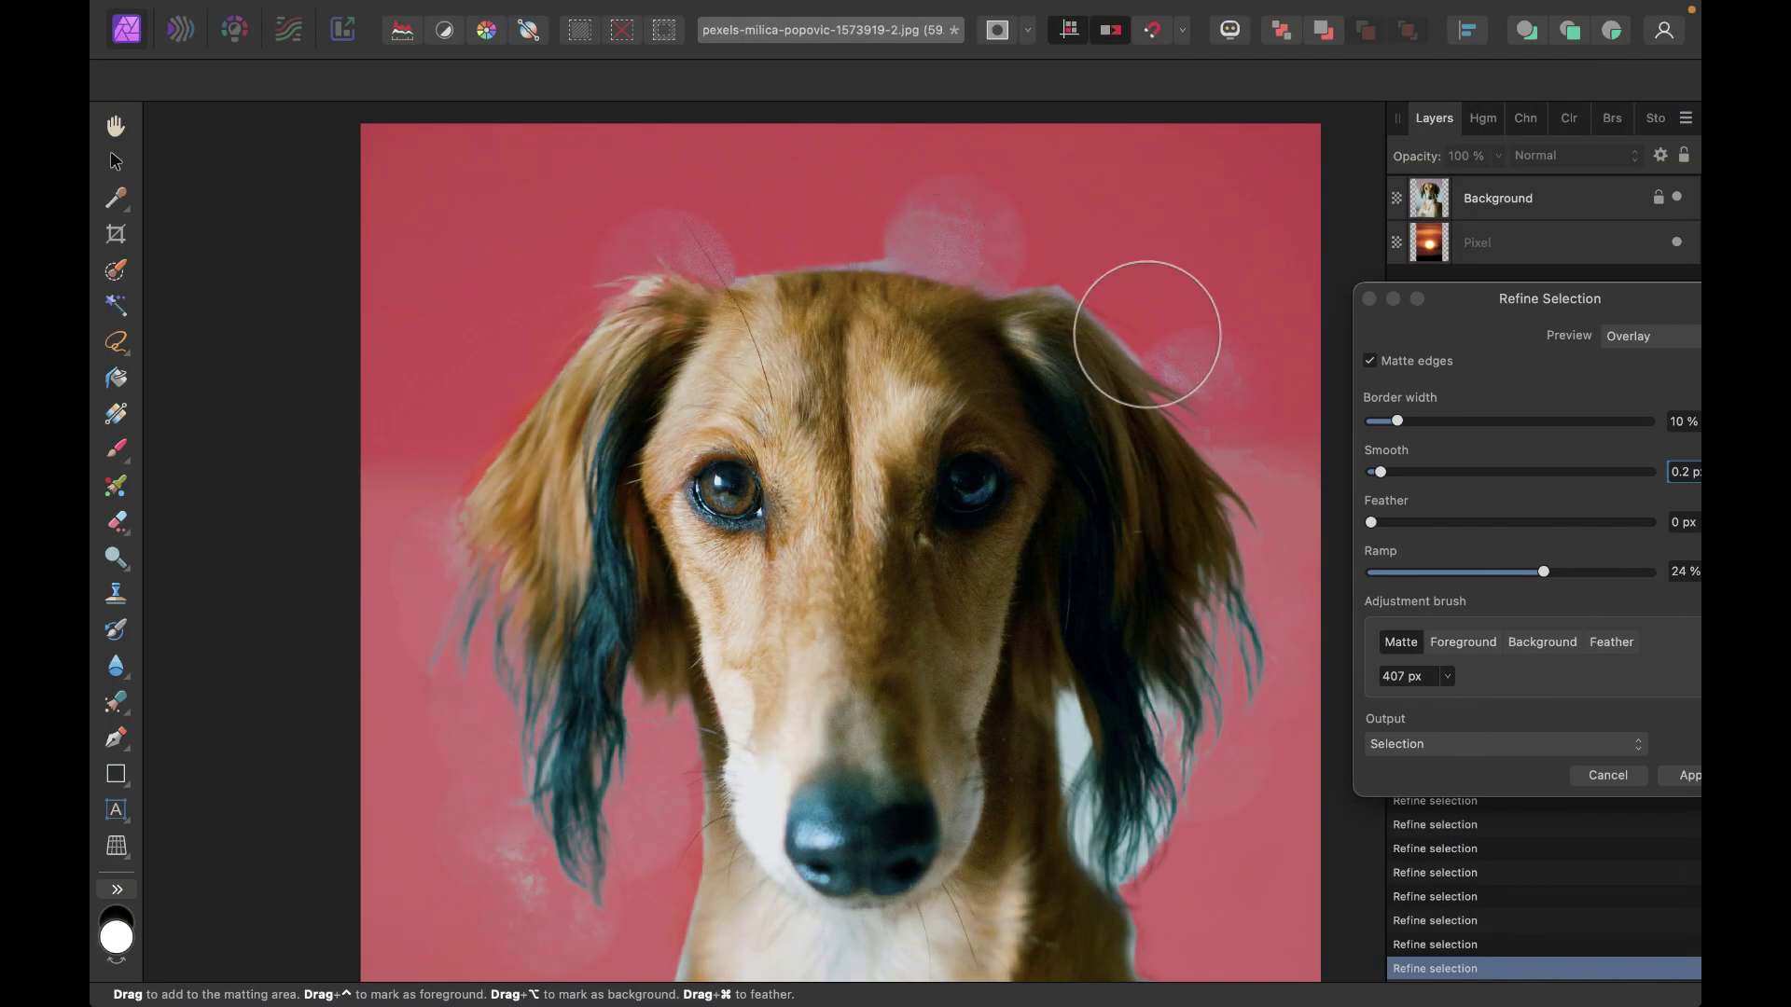
Set Border width to 0% and paint more matte over the ear and fur edges
{"action": "left_click_drag", "start_coordinate": [1386, 422], "coordinate": [1370, 421]}
{"action": "scroll", "coordinate": [1039, 540], "scroll_direction": "down", "scroll_amount": 2}
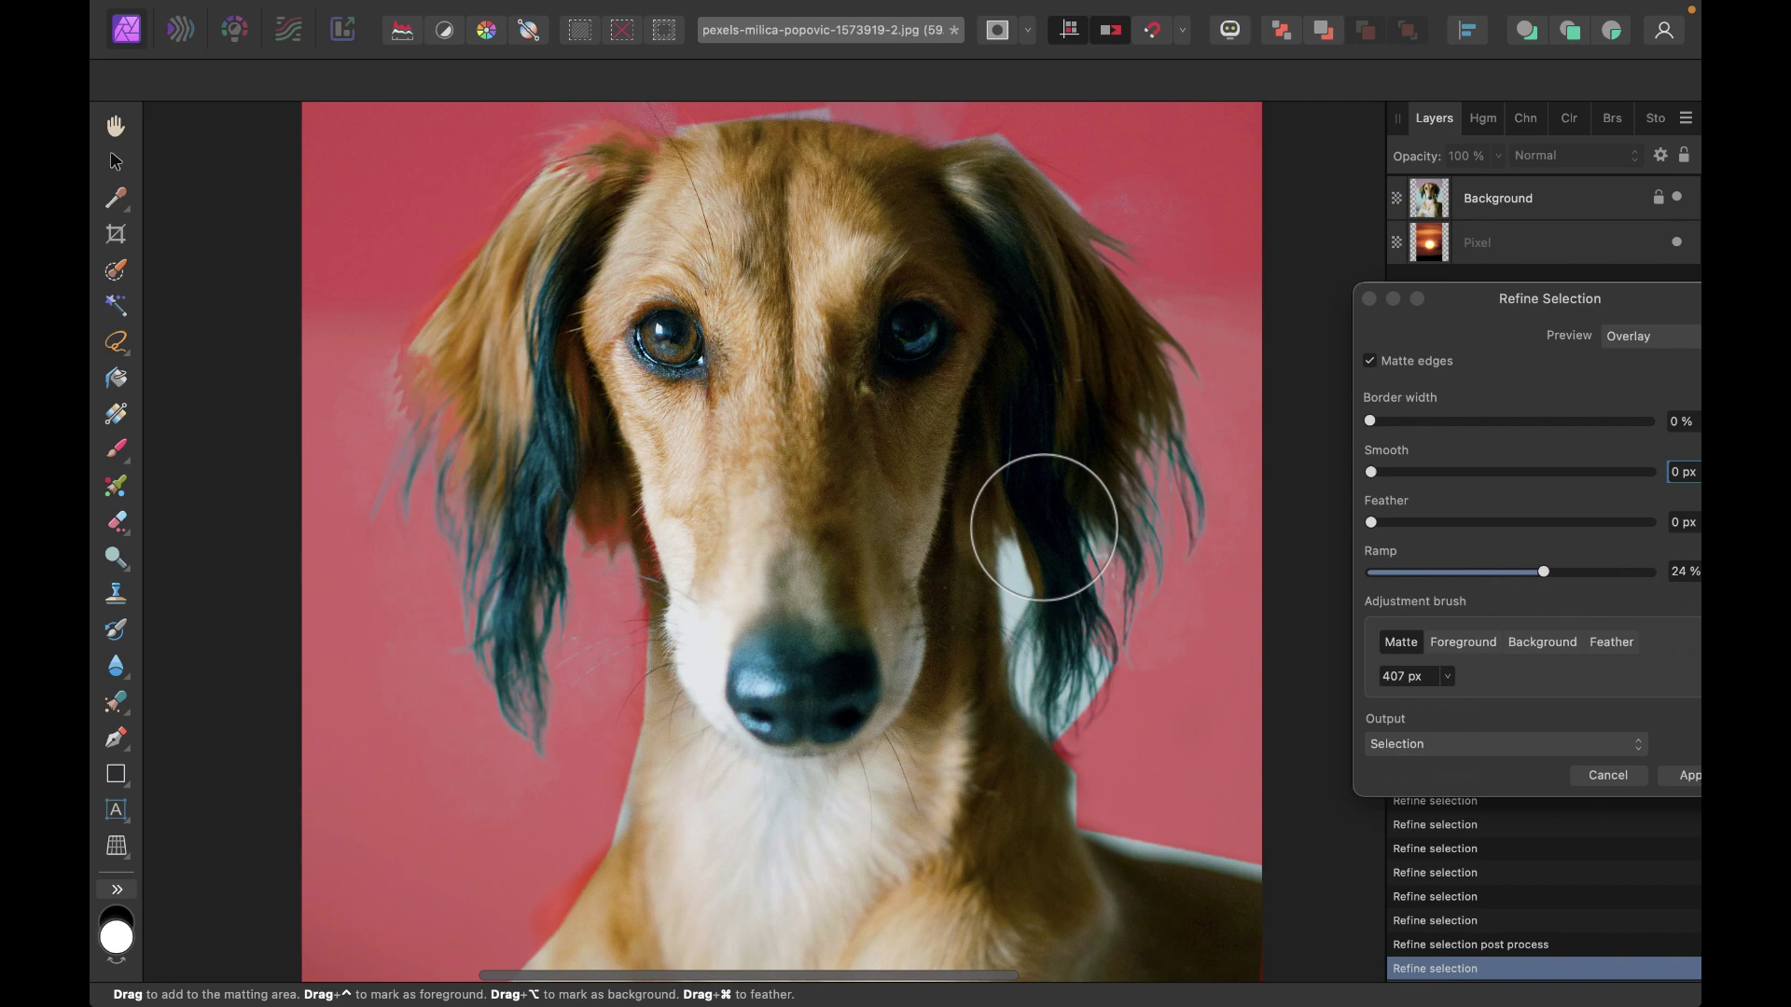
{"action": "left_click", "coordinate": [1039, 587]}
{"action": "left_click", "coordinate": [1077, 692]}
{"action": "scroll", "coordinate": [591, 887], "scroll_direction": "down", "scroll_amount": 5}
{"action": "left_click", "coordinate": [592, 887]}
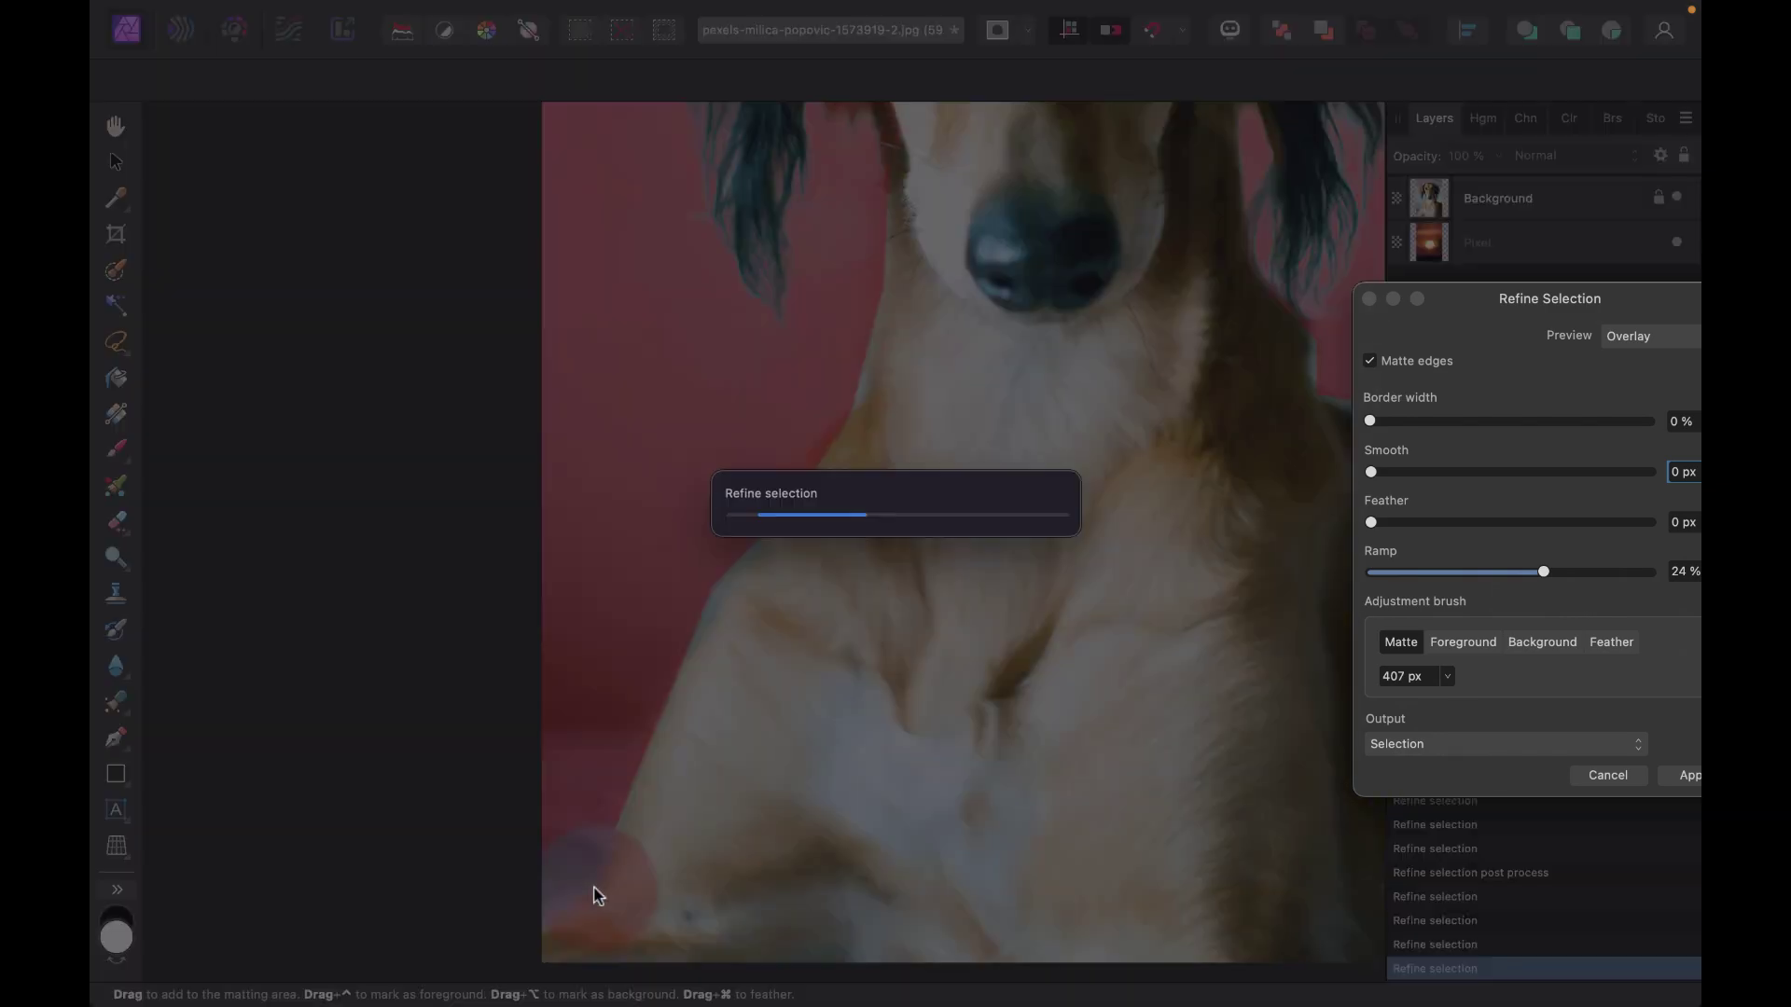
{"action": "scroll", "coordinate": [799, 520], "scroll_direction": "up", "scroll_amount": 4}
{"action": "scroll", "coordinate": [1143, 695], "scroll_direction": "up", "scroll_amount": 1}
{"action": "left_click", "coordinate": [1143, 696]}
{"action": "scroll", "coordinate": [1143, 696], "scroll_direction": "up", "scroll_amount": 3}
{"action": "scroll", "coordinate": [1127, 520], "scroll_direction": "down", "scroll_amount": 3}
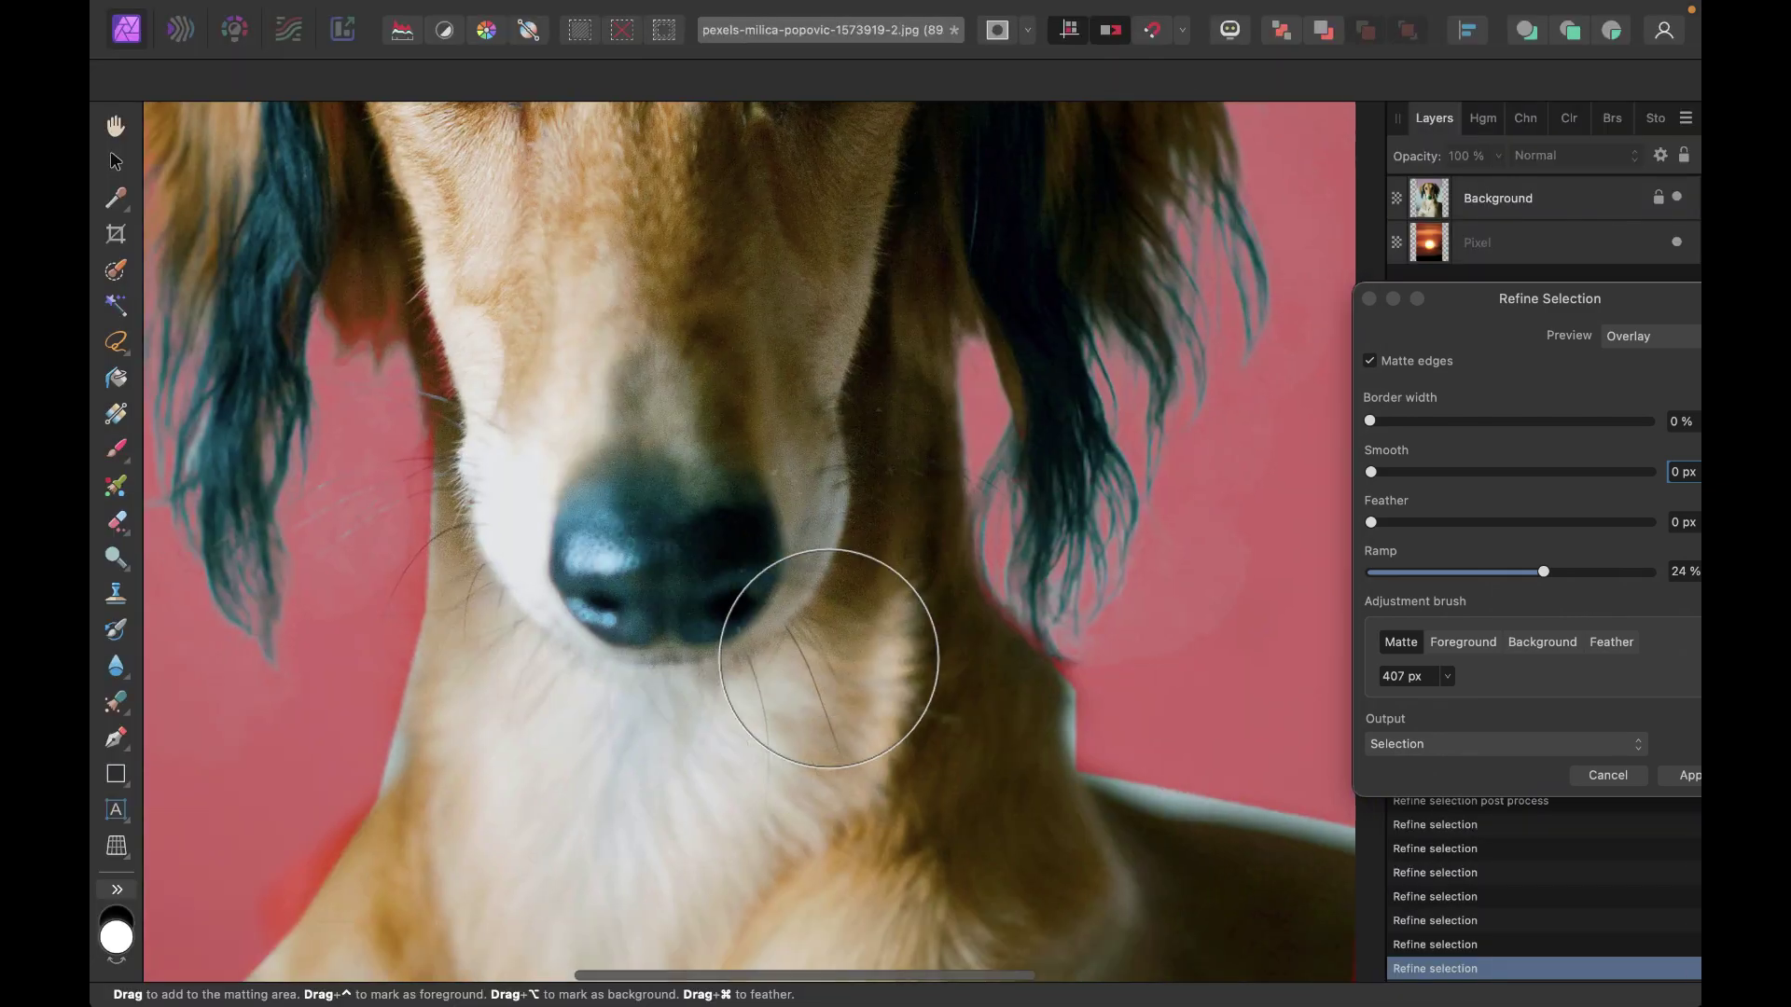
Shrink the brush to 212 px and matte the chin, ear top, chest and left ear fur
{"action": "key", "text": "["}
{"action": "key", "text": "["}
{"action": "key", "text": "["}
{"action": "key", "text": "["}
{"action": "left_click", "coordinate": [988, 691]}
{"action": "scroll", "coordinate": [984, 680], "scroll_direction": "up", "scroll_amount": 4}
{"action": "scroll", "coordinate": [1080, 251], "scroll_direction": "up", "scroll_amount": 1}
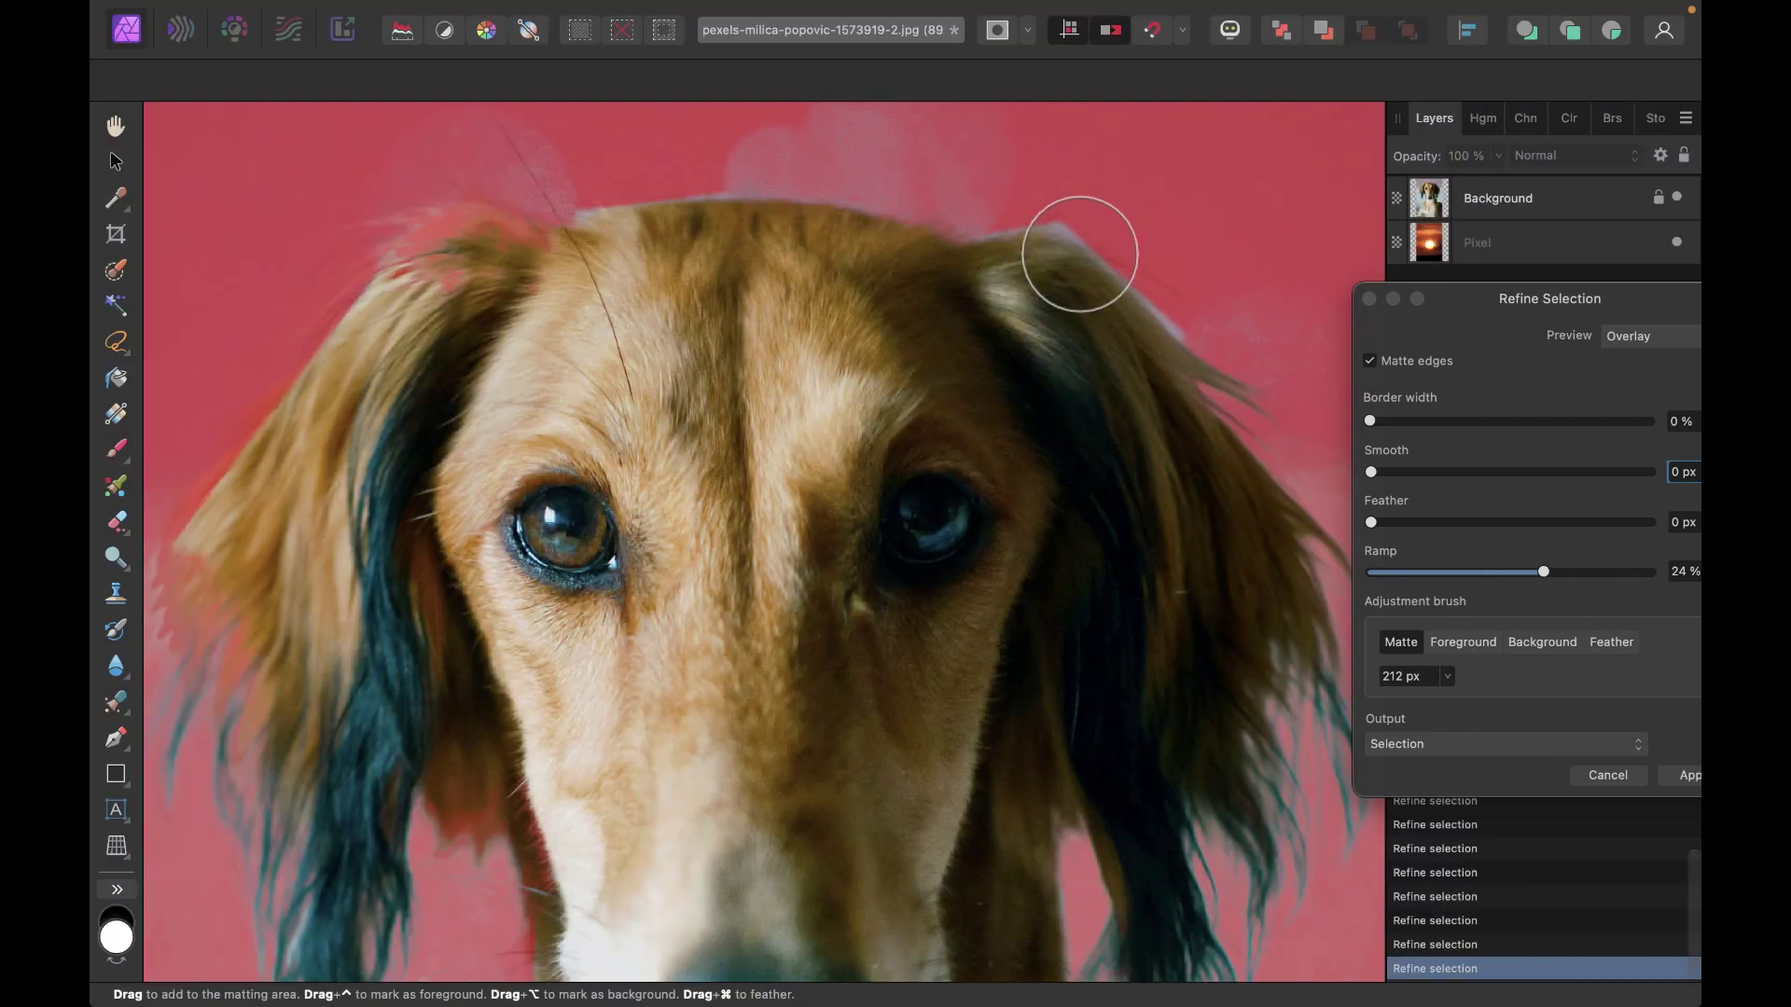
{"action": "left_click", "coordinate": [1175, 318]}
{"action": "scroll", "coordinate": [911, 619], "scroll_direction": "up", "scroll_amount": 3}
{"action": "left_click_drag", "start_coordinate": [737, 396], "coordinate": [628, 652]}
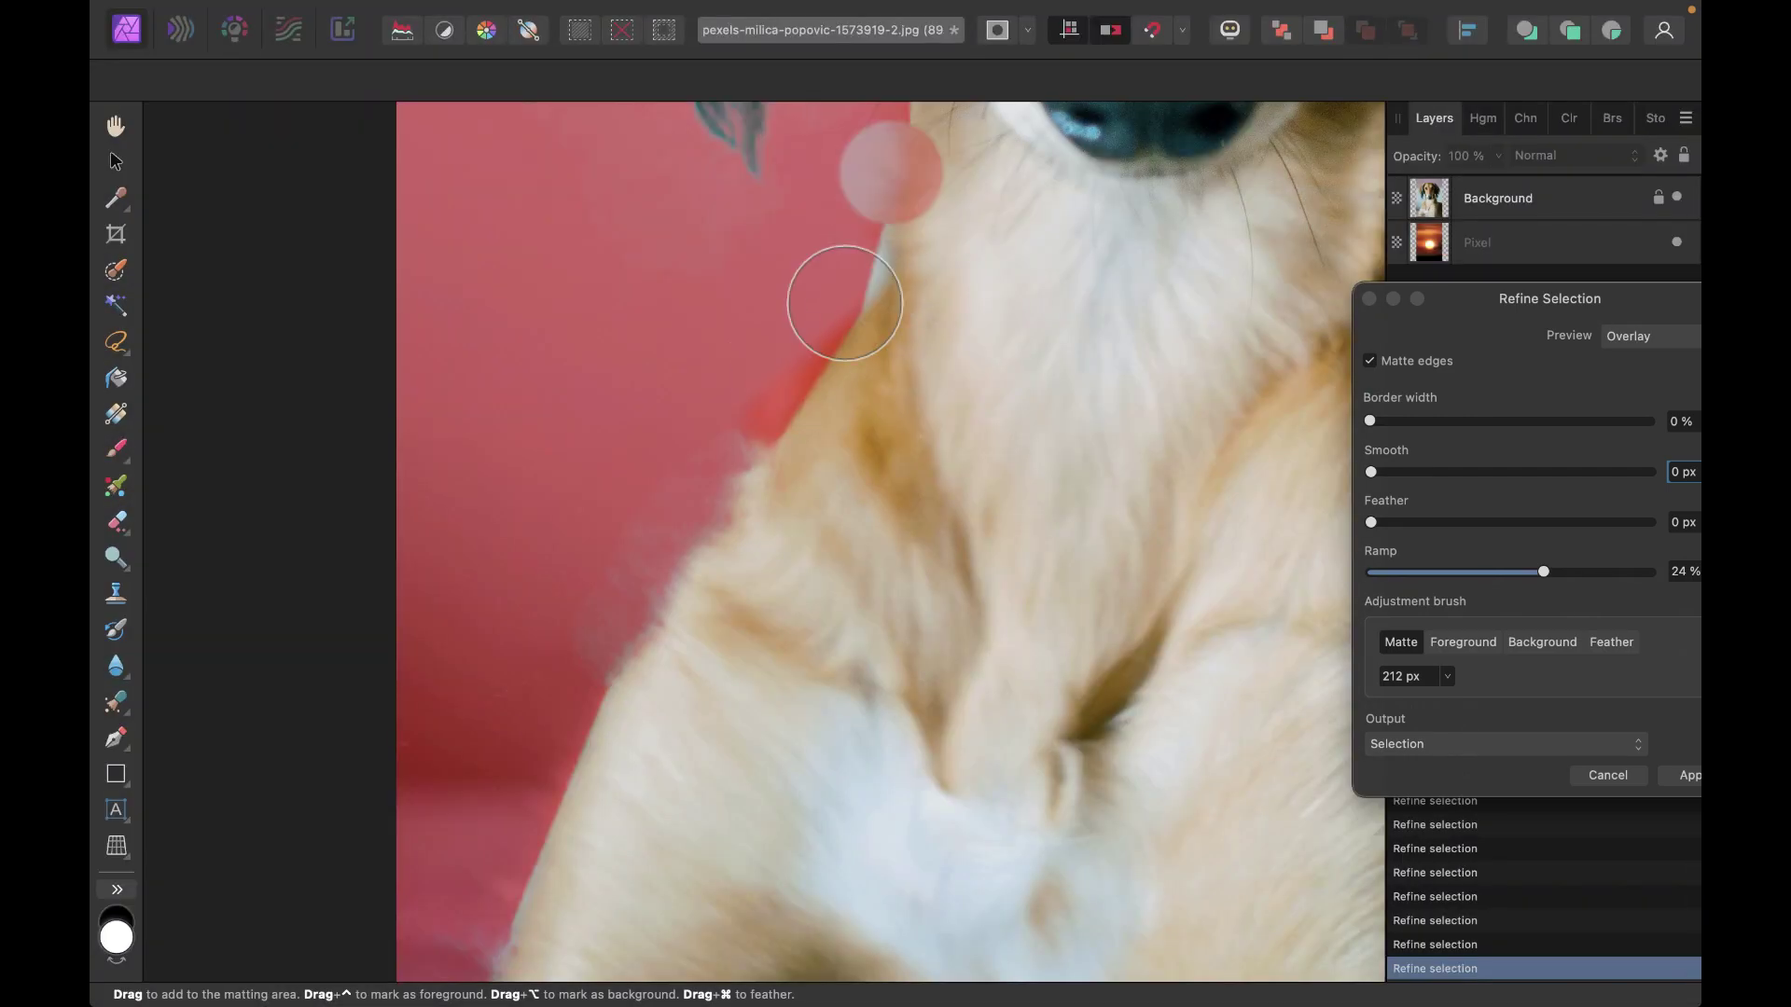
{"action": "scroll", "coordinate": [760, 400], "scroll_direction": "up", "scroll_amount": 6}
{"action": "scroll", "coordinate": [760, 400], "scroll_direction": "right", "scroll_amount": 2}
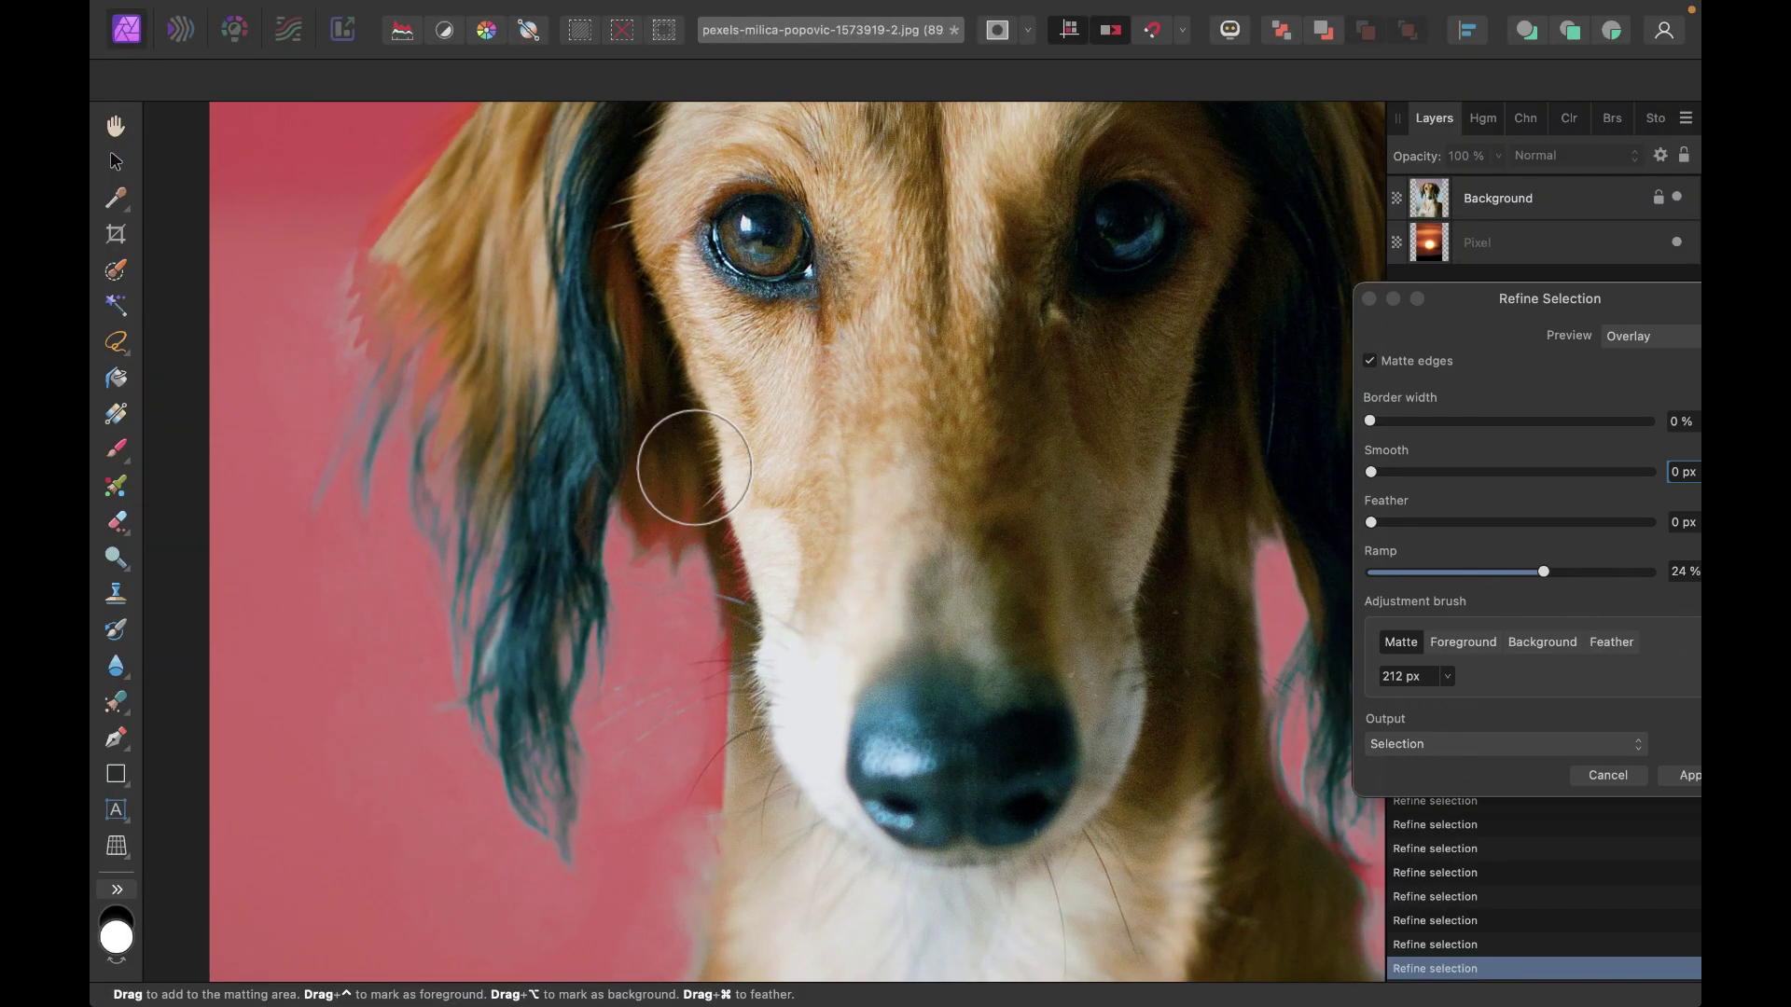
{"action": "scroll", "coordinate": [700, 408], "scroll_direction": "up", "scroll_amount": 5}
{"action": "scroll", "coordinate": [700, 409], "scroll_direction": "right", "scroll_amount": 2}
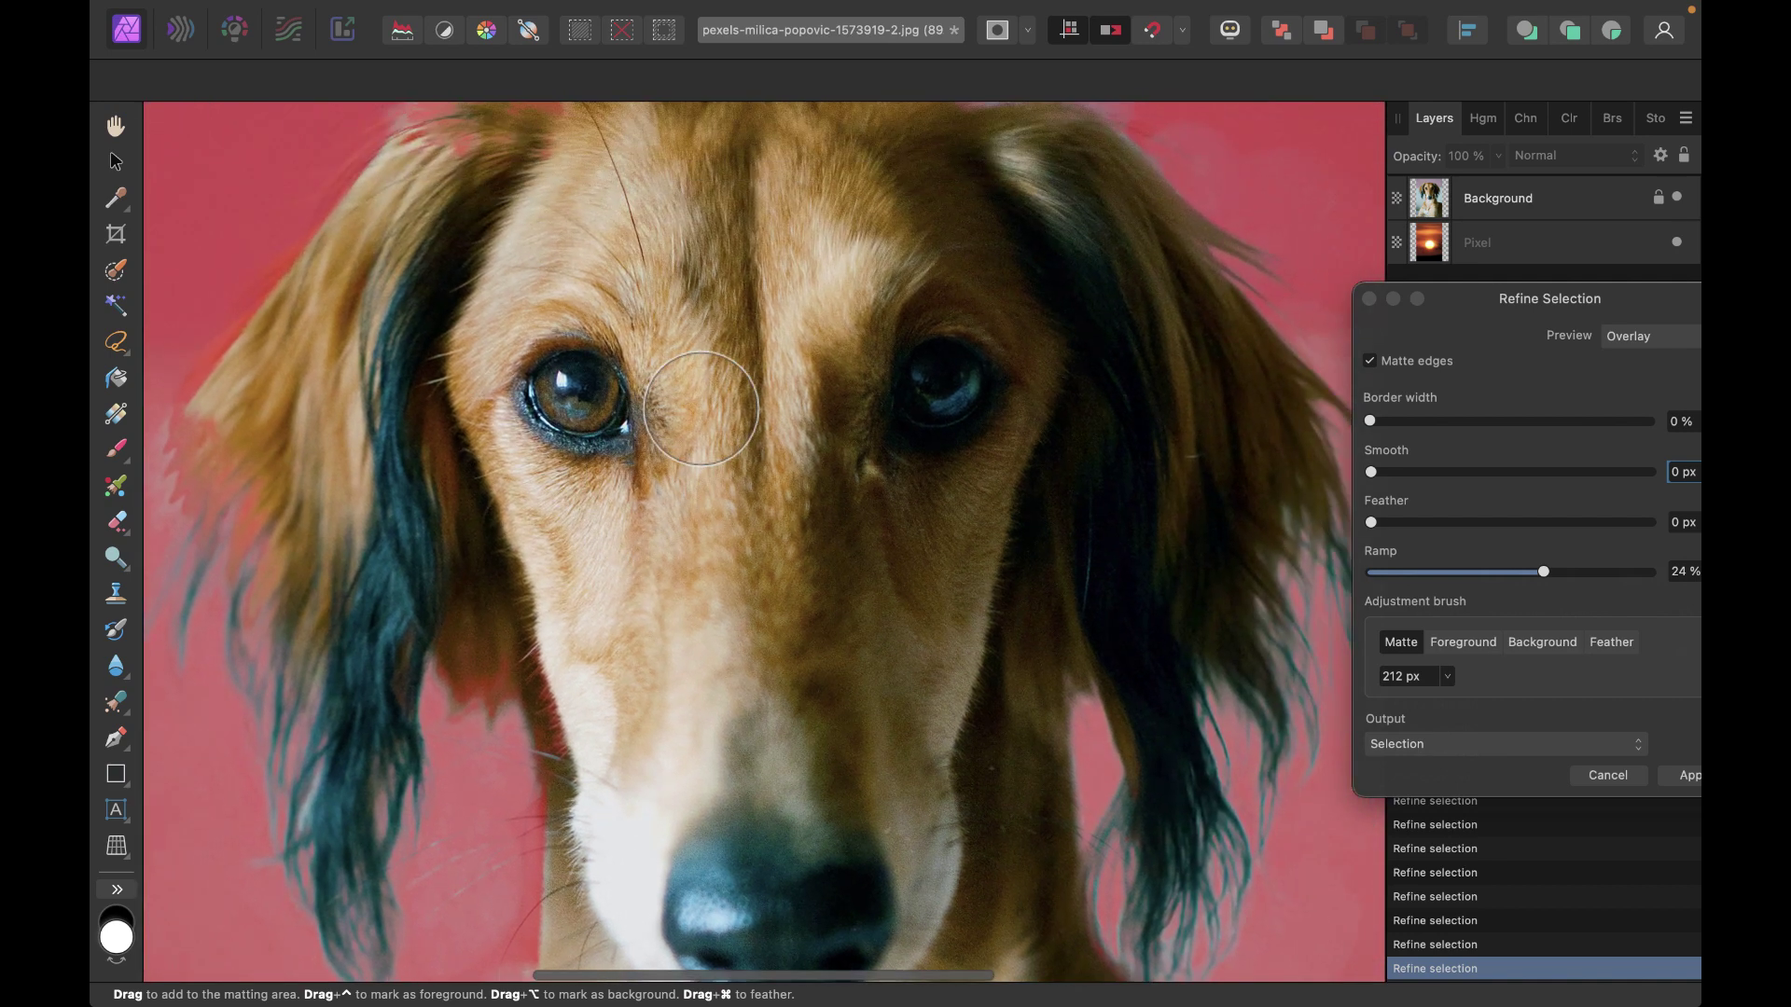
{"action": "scroll", "coordinate": [699, 408], "scroll_direction": "left", "scroll_amount": 3}
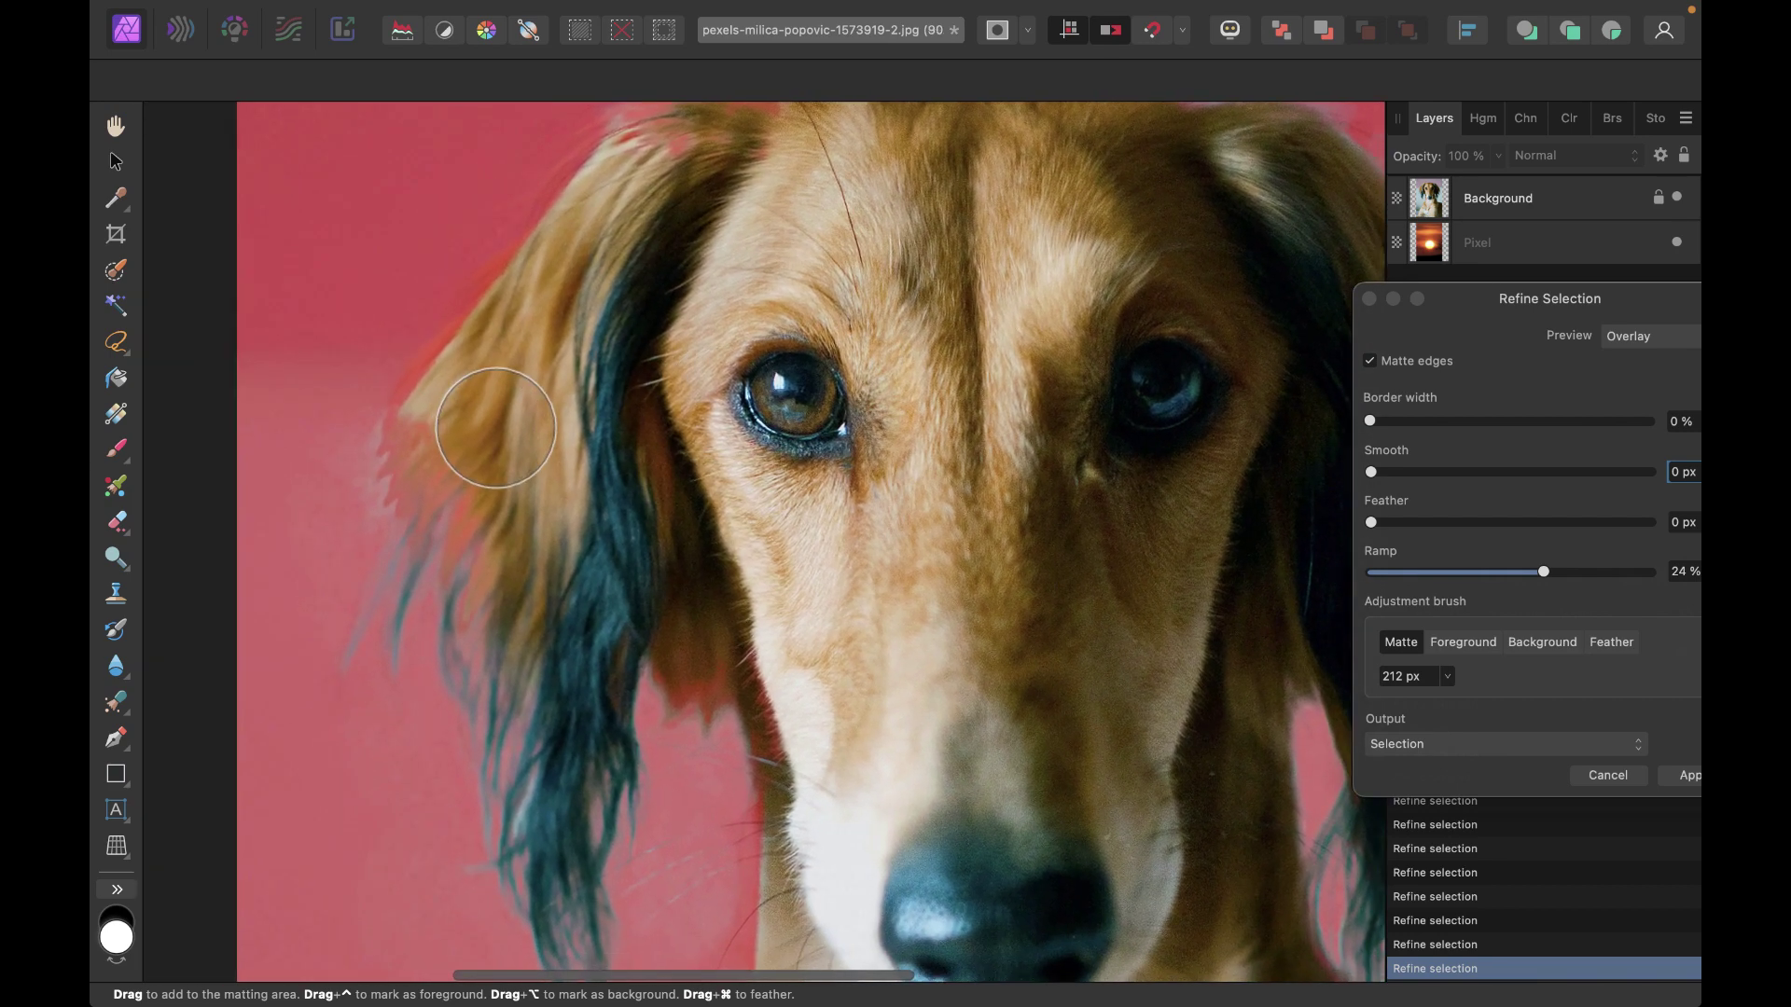
{"action": "scroll", "coordinate": [492, 428], "scroll_direction": "up", "scroll_amount": 4}
{"action": "left_click_drag", "start_coordinate": [427, 465], "coordinate": [352, 468]}
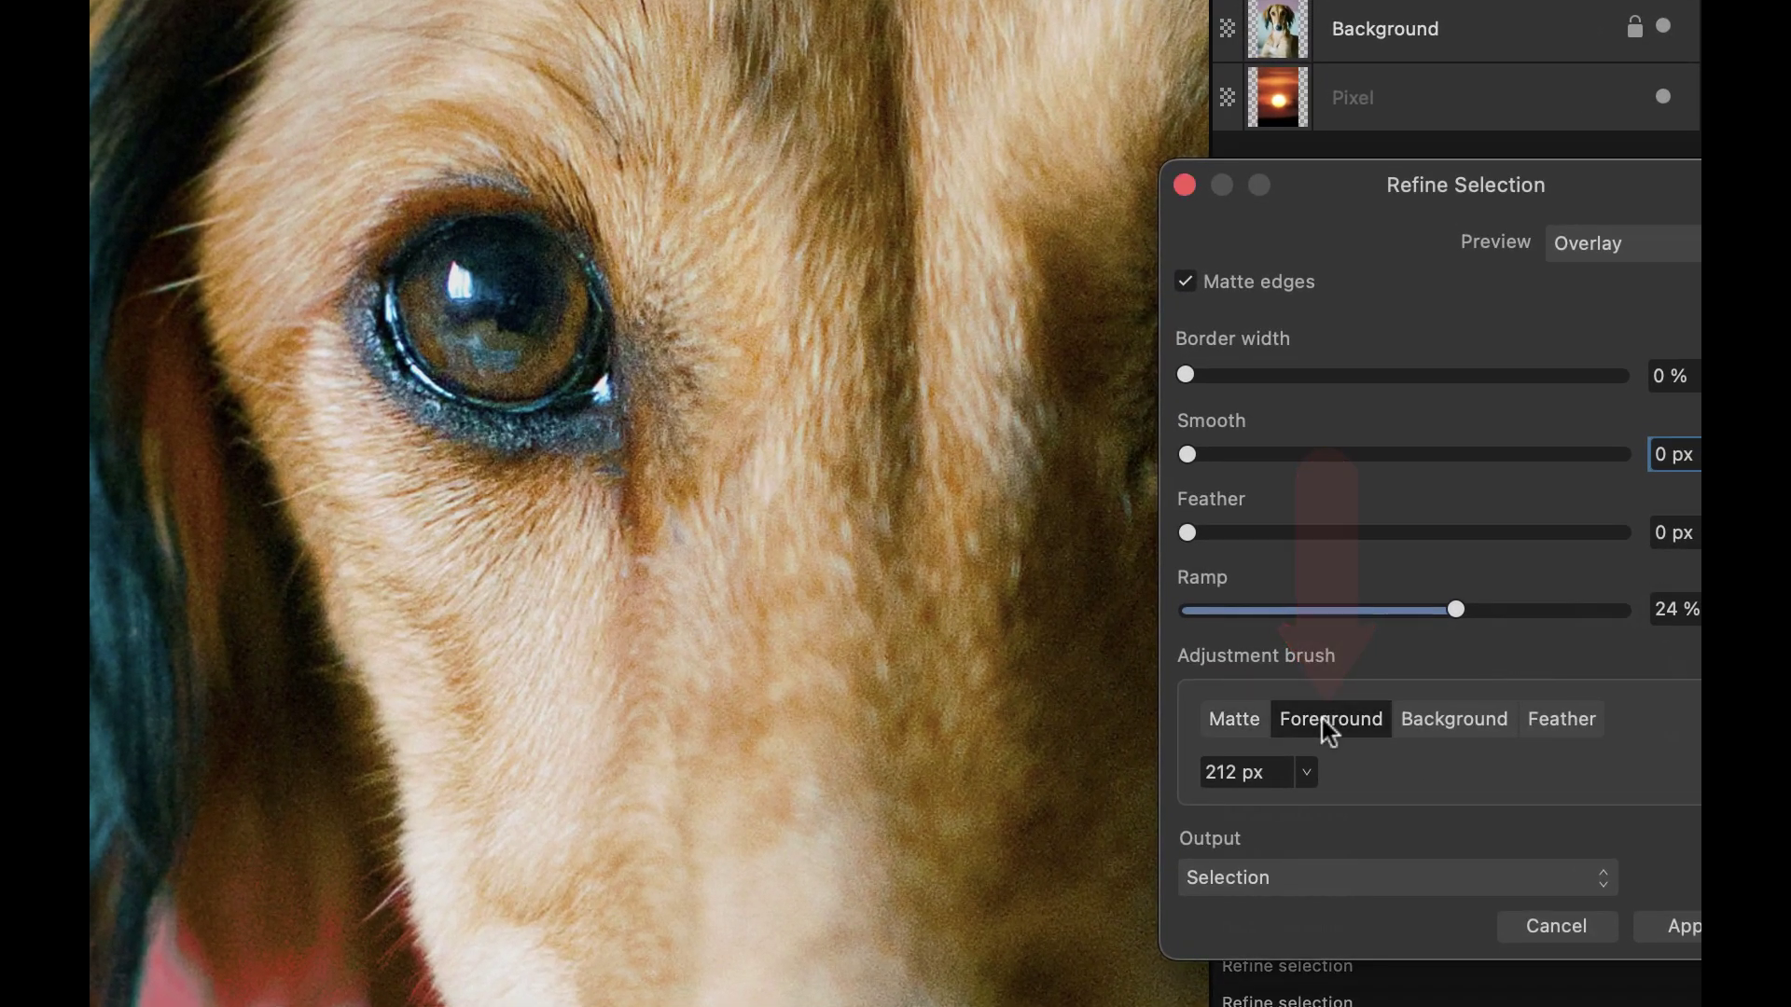
Switch to the Foreground brush, paint the left ear, then undo that stroke
{"action": "left_click", "coordinate": [1324, 719]}
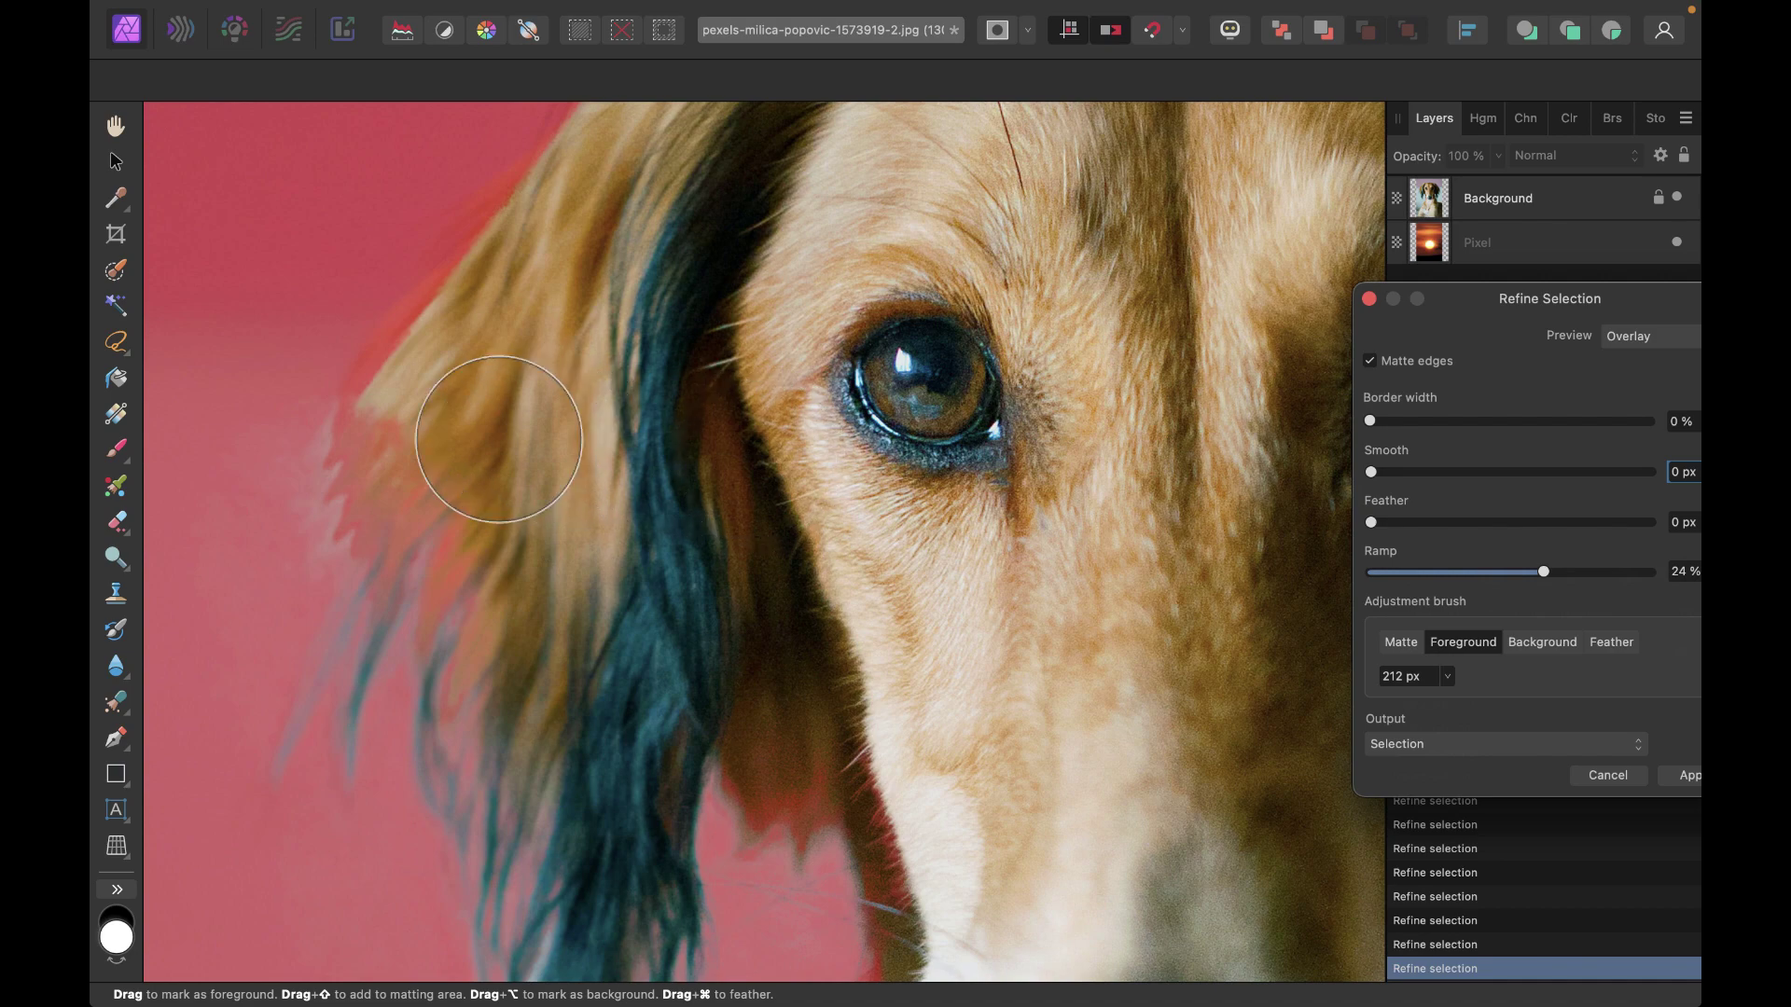
{"action": "mouse_move", "coordinate": [499, 440]}
{"action": "left_mouse_down"}
{"action": "mouse_move", "coordinate": [467, 439]}
{"action": "mouse_move", "coordinate": [501, 446]}
{"action": "left_mouse_up"}
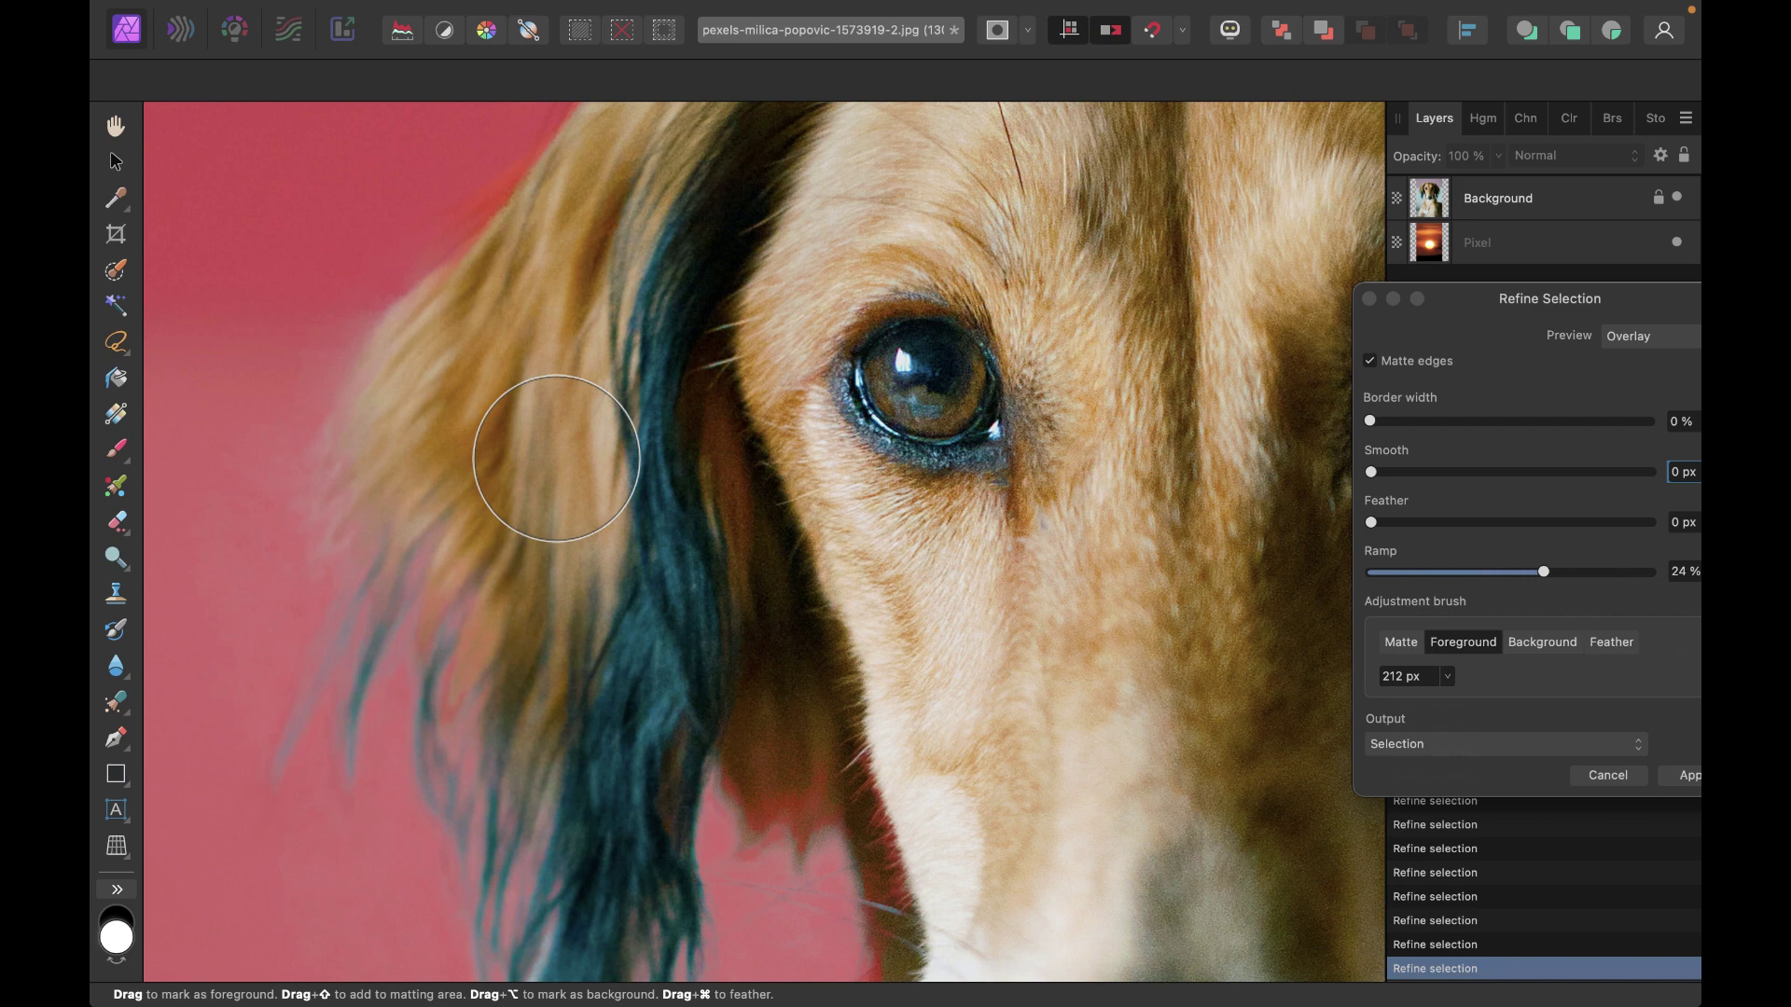
{"action": "key", "text": "super+z"}
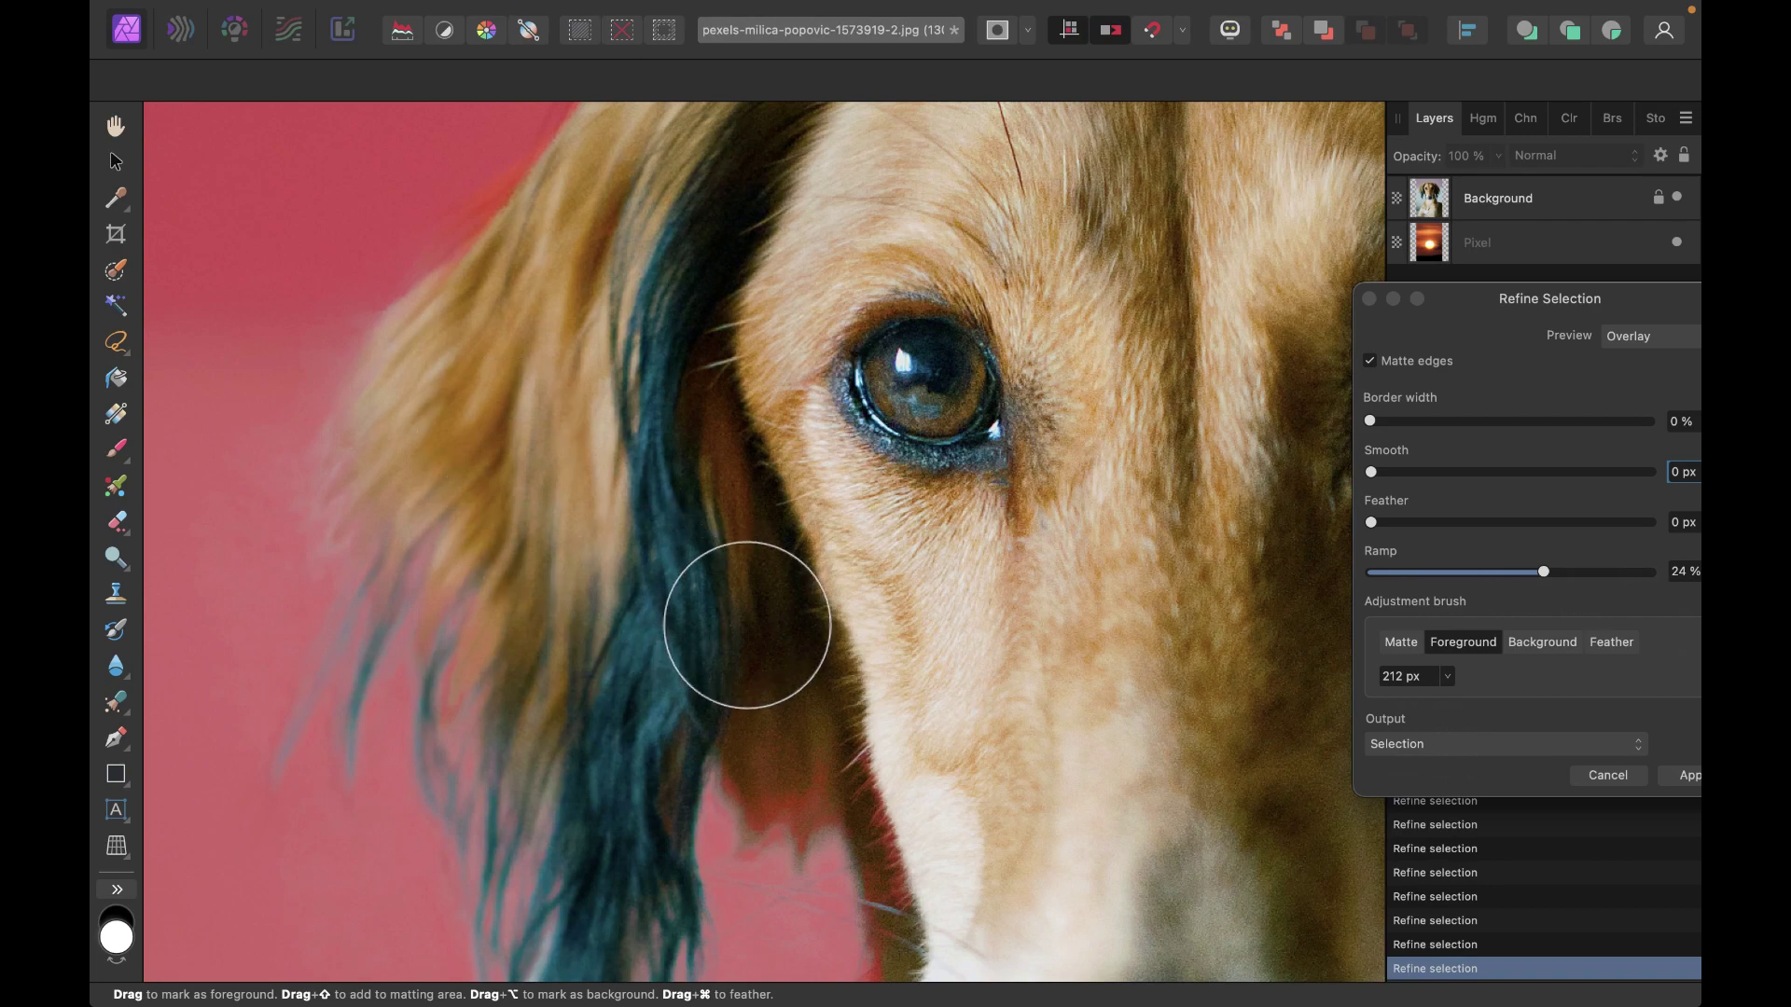
Paint the cheek fur below the eye and the chest fur edge as foreground
{"action": "left_click", "coordinate": [798, 682]}
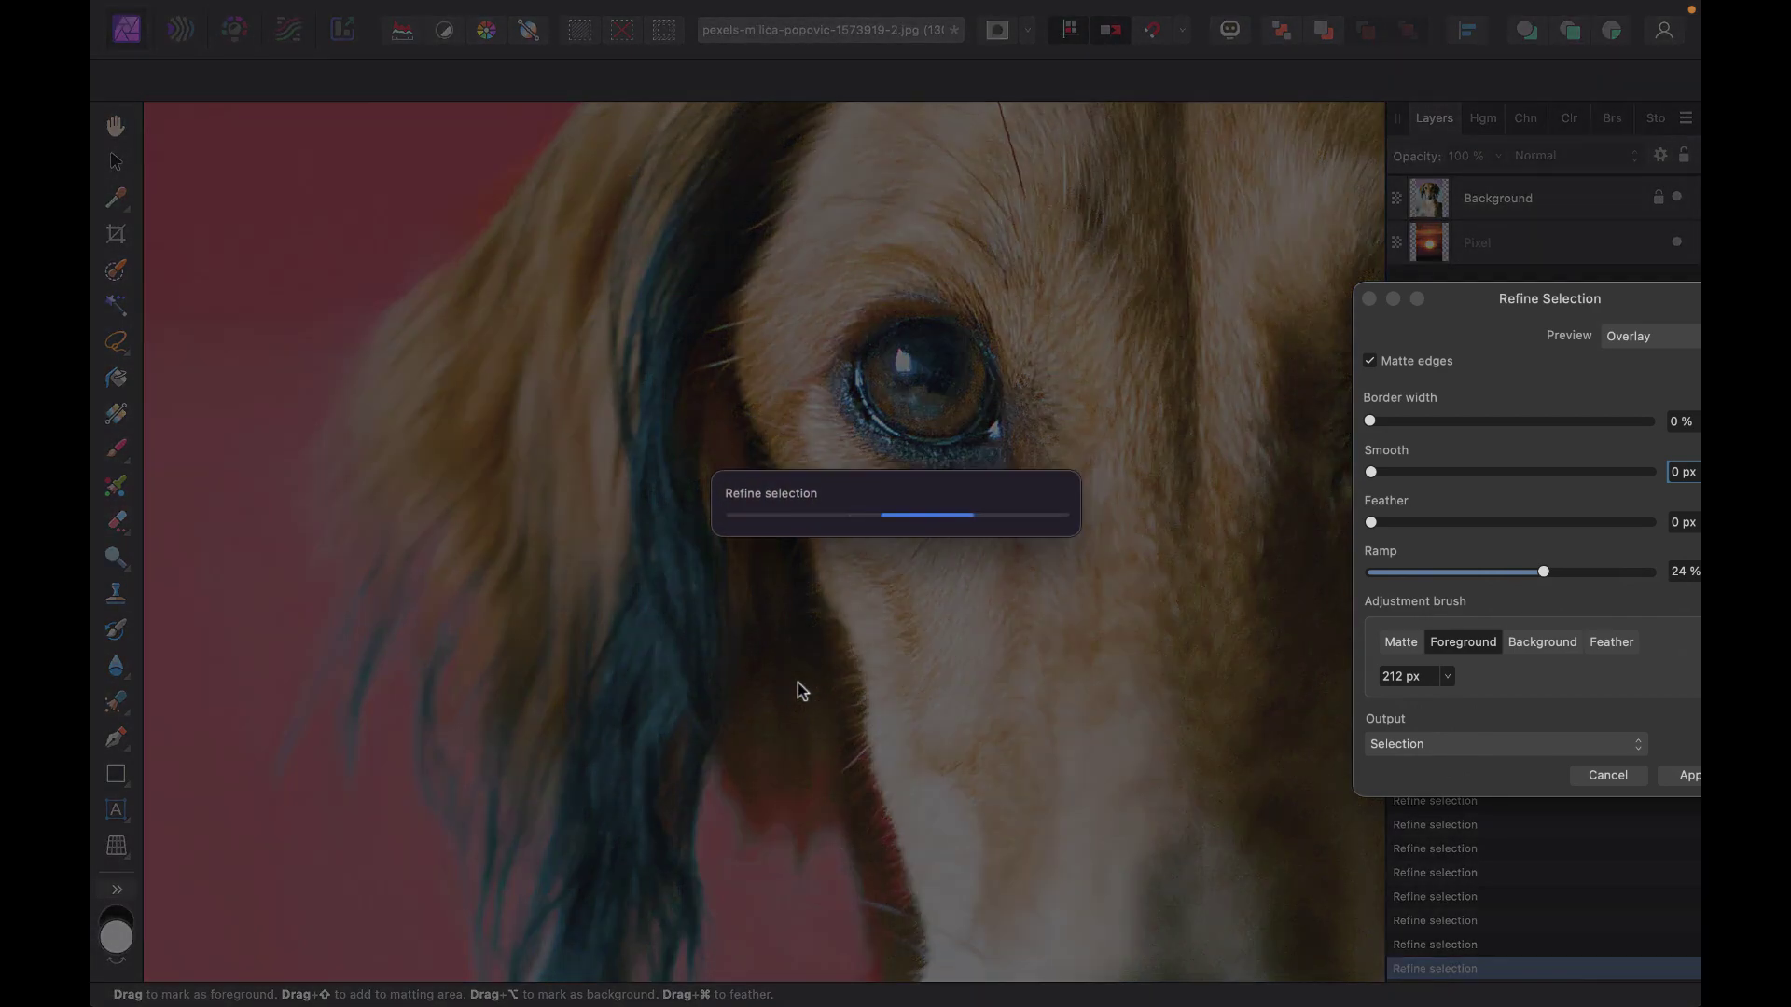
{"action": "scroll", "coordinate": [797, 682], "scroll_direction": "right", "scroll_amount": 10}
{"action": "scroll", "coordinate": [798, 682], "scroll_direction": "down", "scroll_amount": 3}
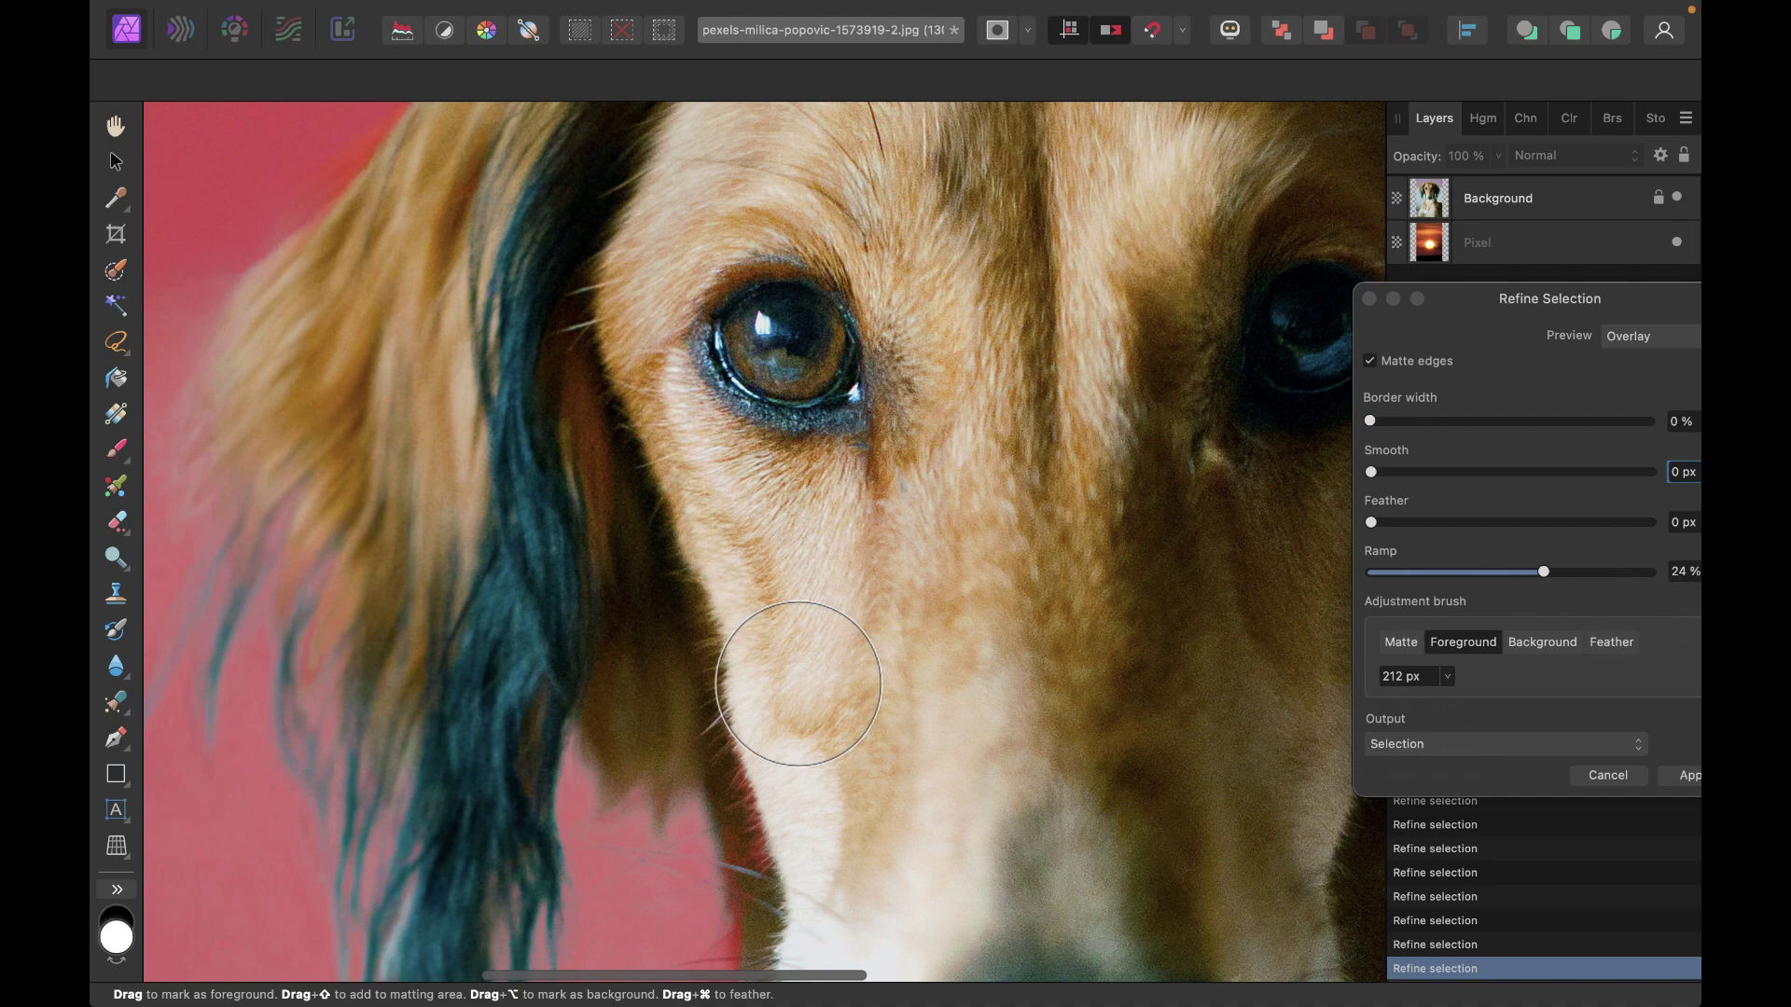
{"action": "scroll", "coordinate": [798, 683], "scroll_direction": "right", "scroll_amount": 5}
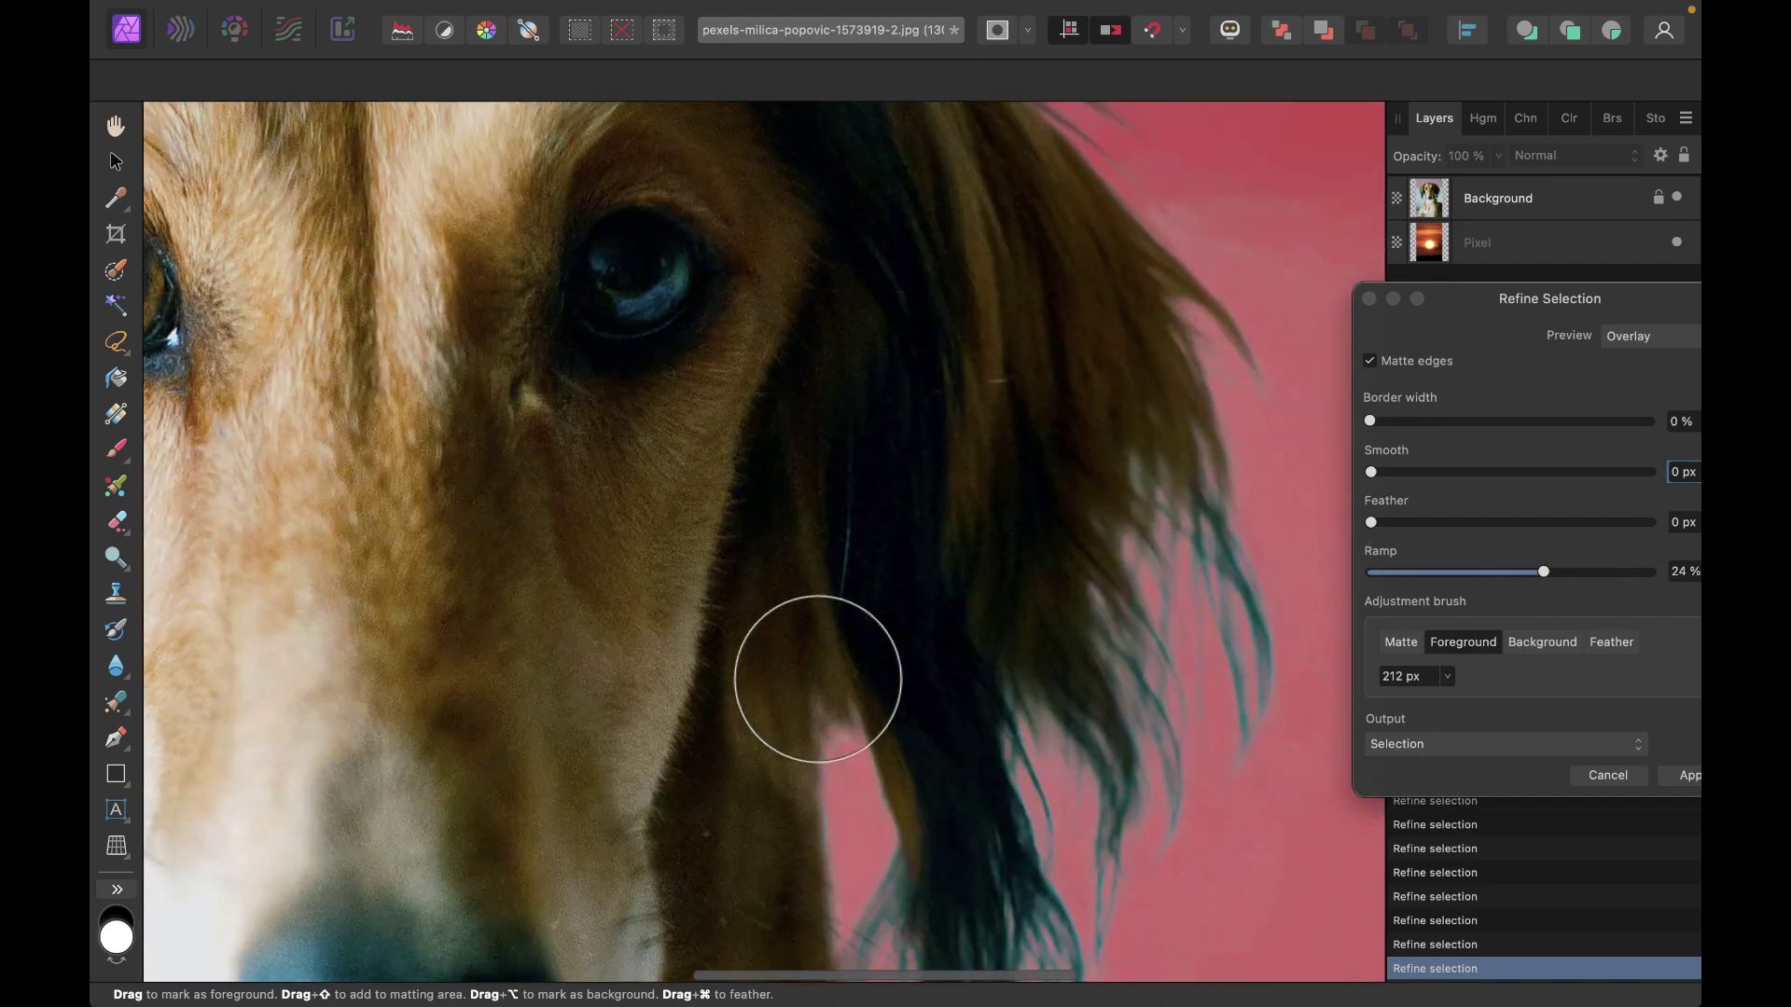
{"action": "scroll", "coordinate": [820, 680], "scroll_direction": "up", "scroll_amount": 5}
{"action": "scroll", "coordinate": [820, 681], "scroll_direction": "left", "scroll_amount": 3}
{"action": "scroll", "coordinate": [820, 647], "scroll_direction": "down", "scroll_amount": 10}
{"action": "scroll", "coordinate": [820, 647], "scroll_direction": "left", "scroll_amount": 6}
{"action": "scroll", "coordinate": [820, 640], "scroll_direction": "down", "scroll_amount": 5}
{"action": "left_click_drag", "start_coordinate": [463, 623], "coordinate": [543, 656]}
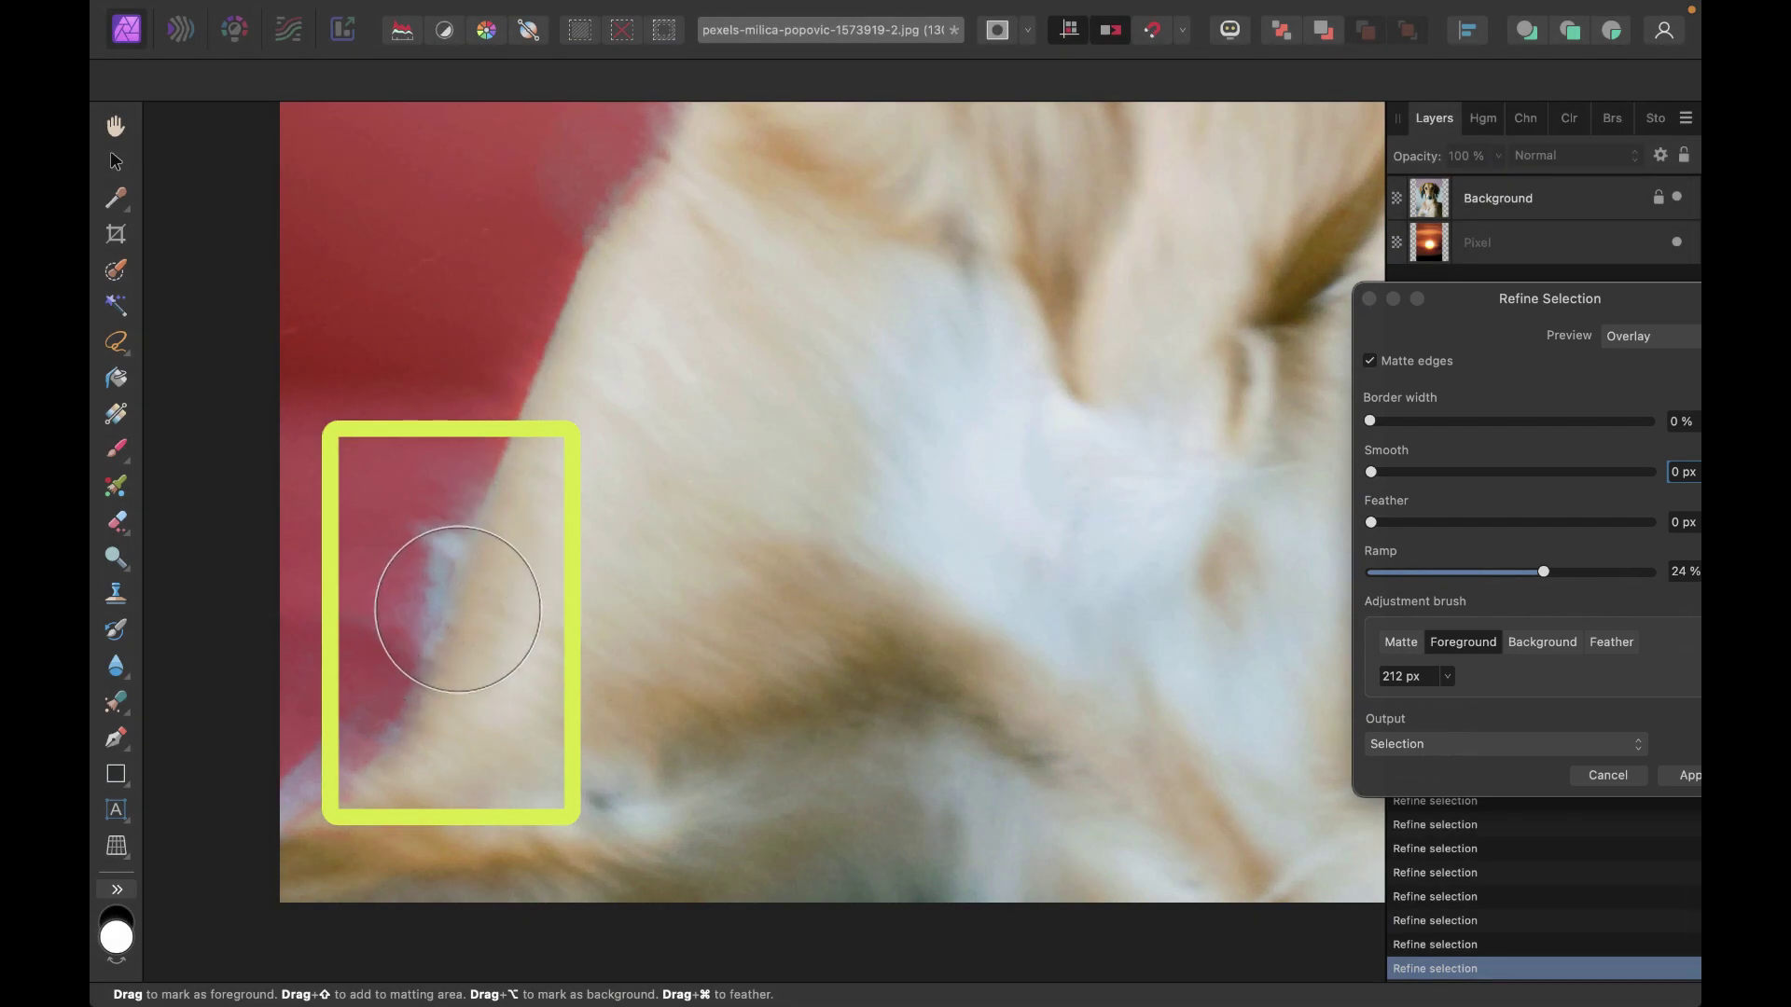
Paint the bluish fringe beside the chest as background, then fit the photo in the window
{"action": "left_click", "coordinate": [1530, 647]}
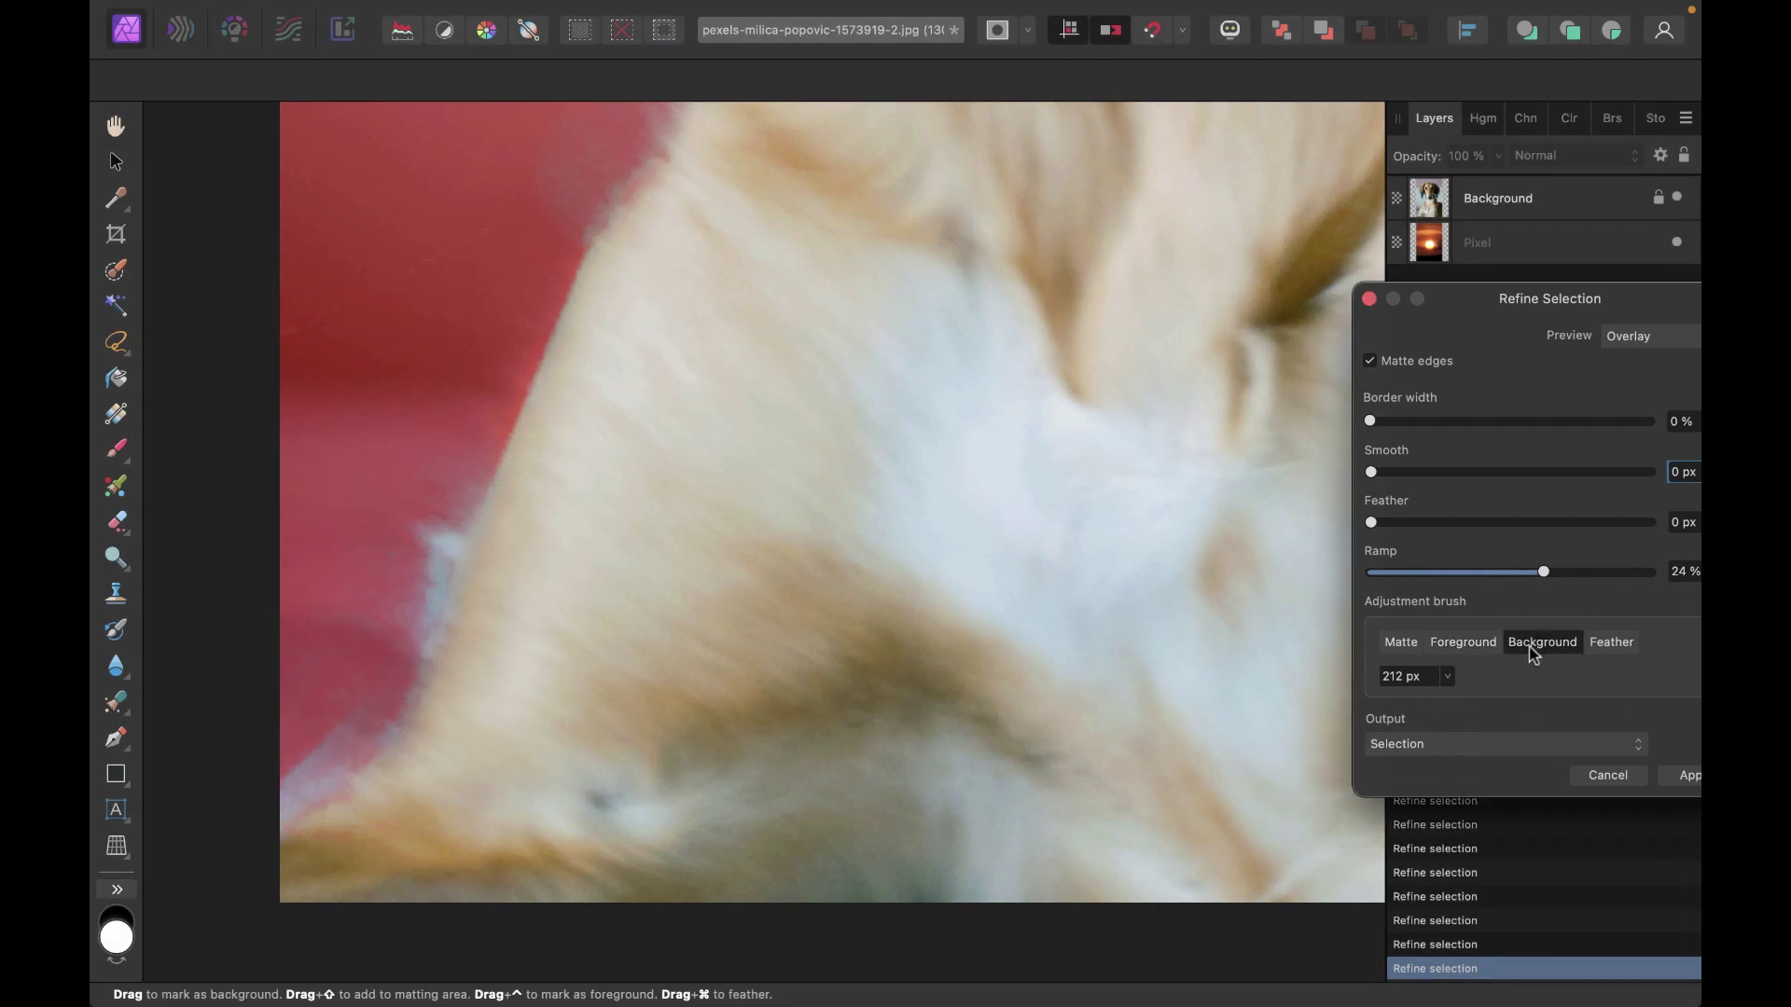
{"action": "mouse_move", "coordinate": [440, 560]}
{"action": "left_mouse_down"}
{"action": "mouse_move", "coordinate": [360, 548]}
{"action": "mouse_move", "coordinate": [283, 687]}
{"action": "left_mouse_up"}
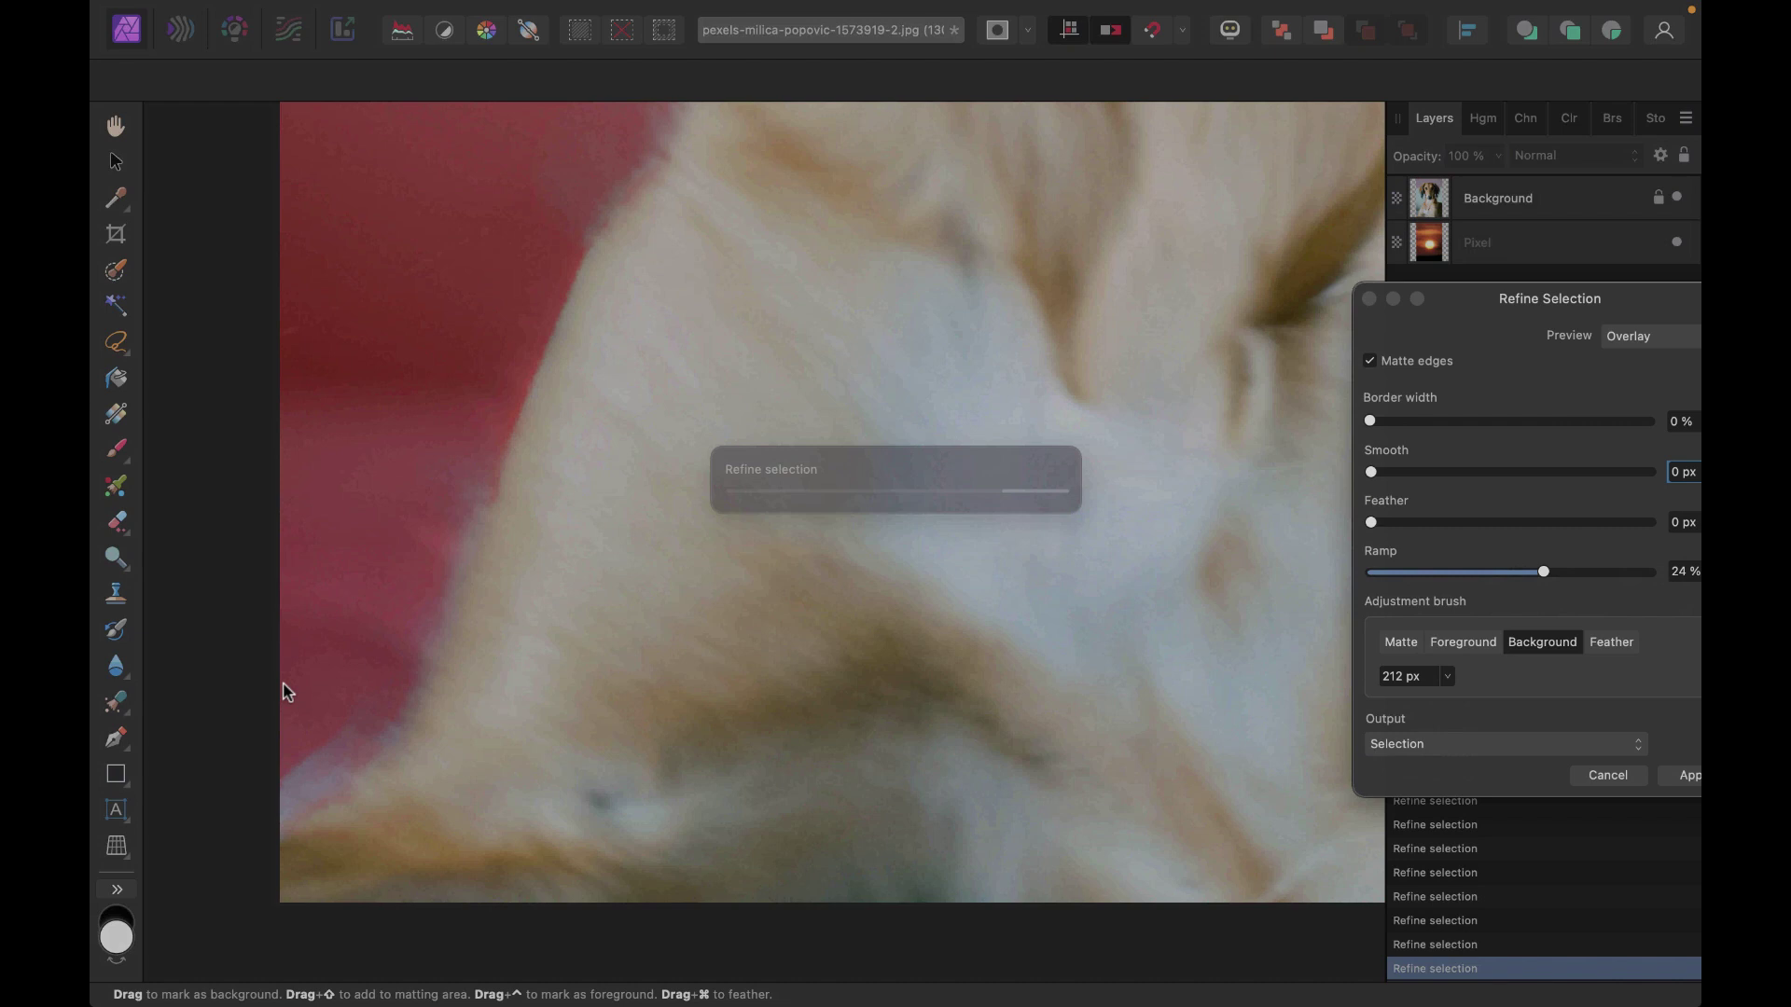
{"action": "key", "text": "super+0"}
{"action": "scroll", "coordinate": [1039, 667], "scroll_direction": "down", "scroll_amount": 3}
{"action": "scroll", "coordinate": [1039, 667], "scroll_direction": "right", "scroll_amount": 3}
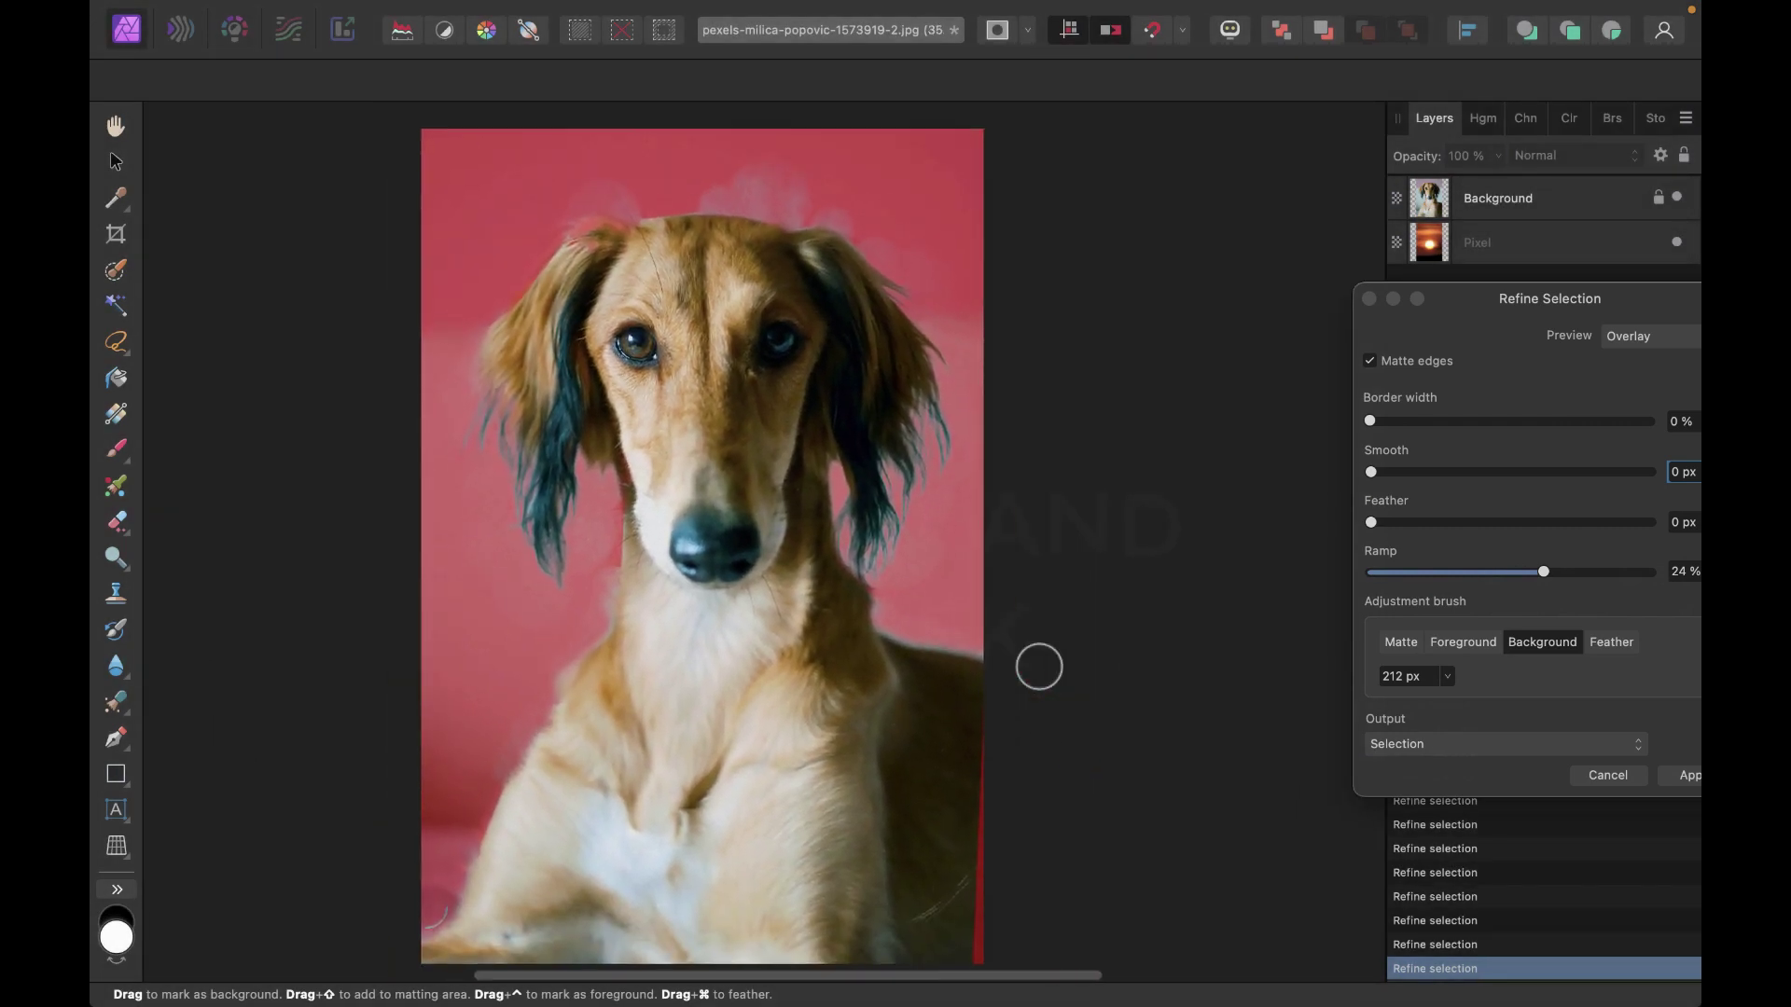
{"action": "scroll", "coordinate": [1030, 722], "scroll_direction": "down", "scroll_amount": 2}
{"action": "scroll", "coordinate": [1029, 722], "scroll_direction": "left", "scroll_amount": 1}
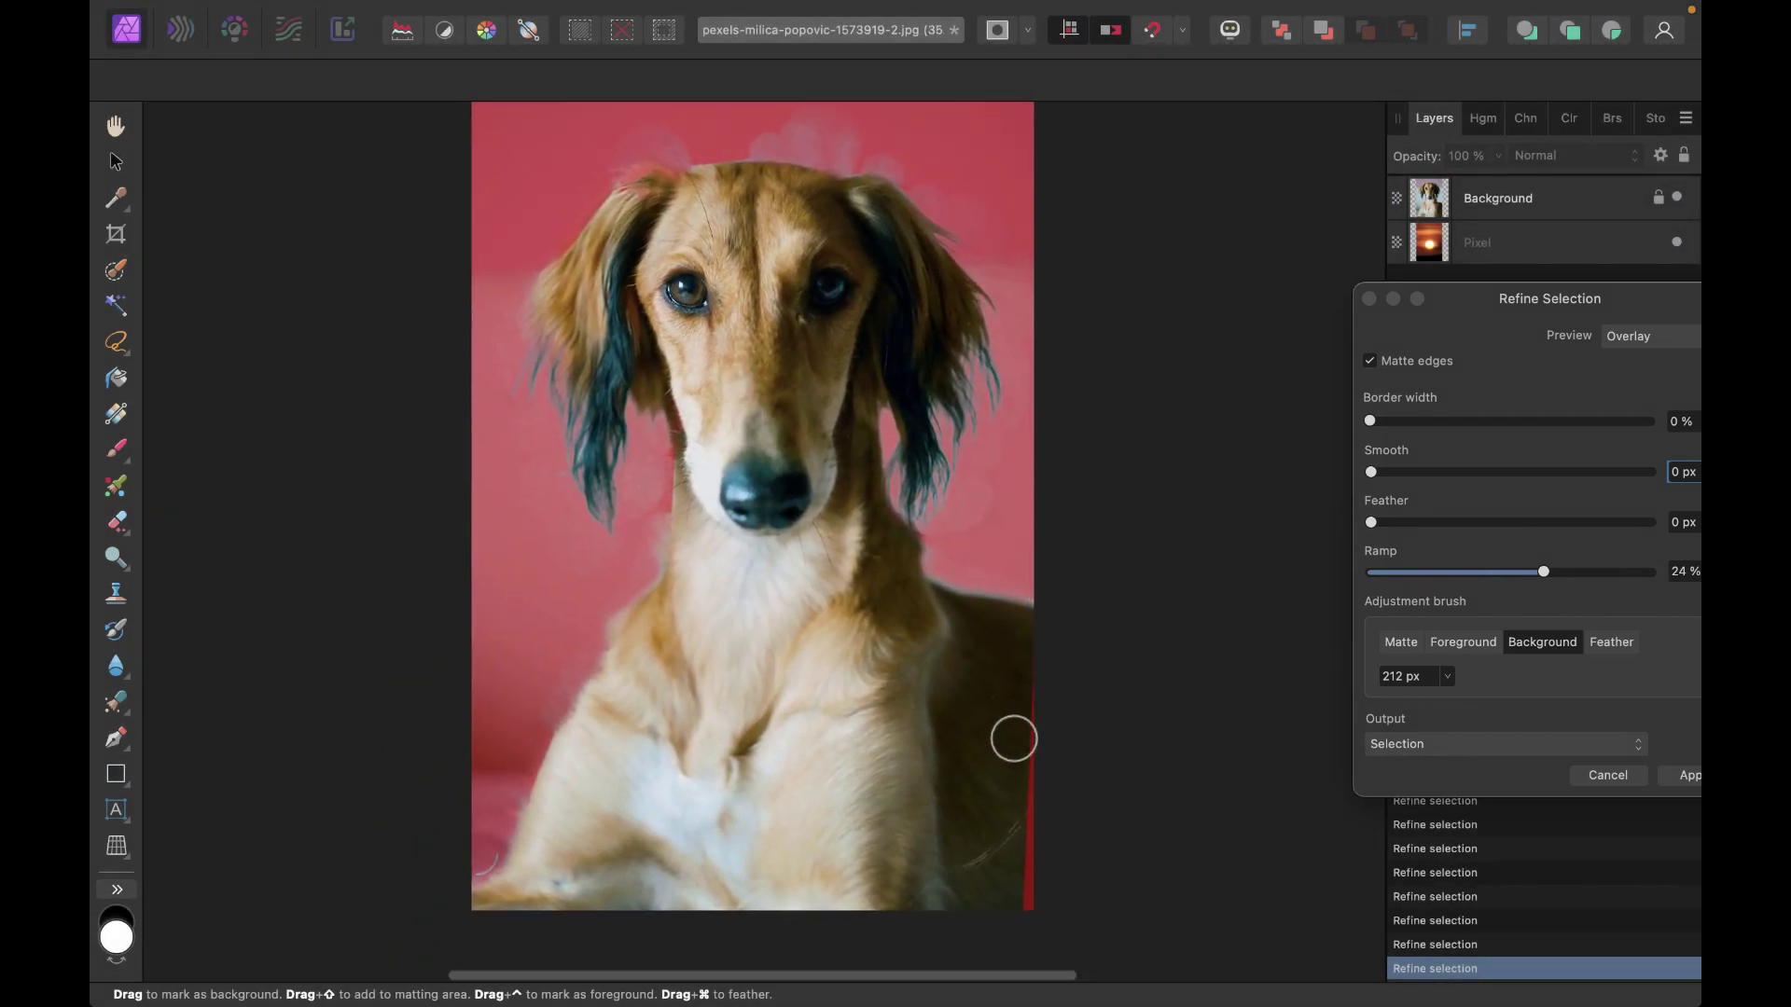
{"action": "scroll", "coordinate": [1001, 702], "scroll_direction": "up", "scroll_amount": 3}
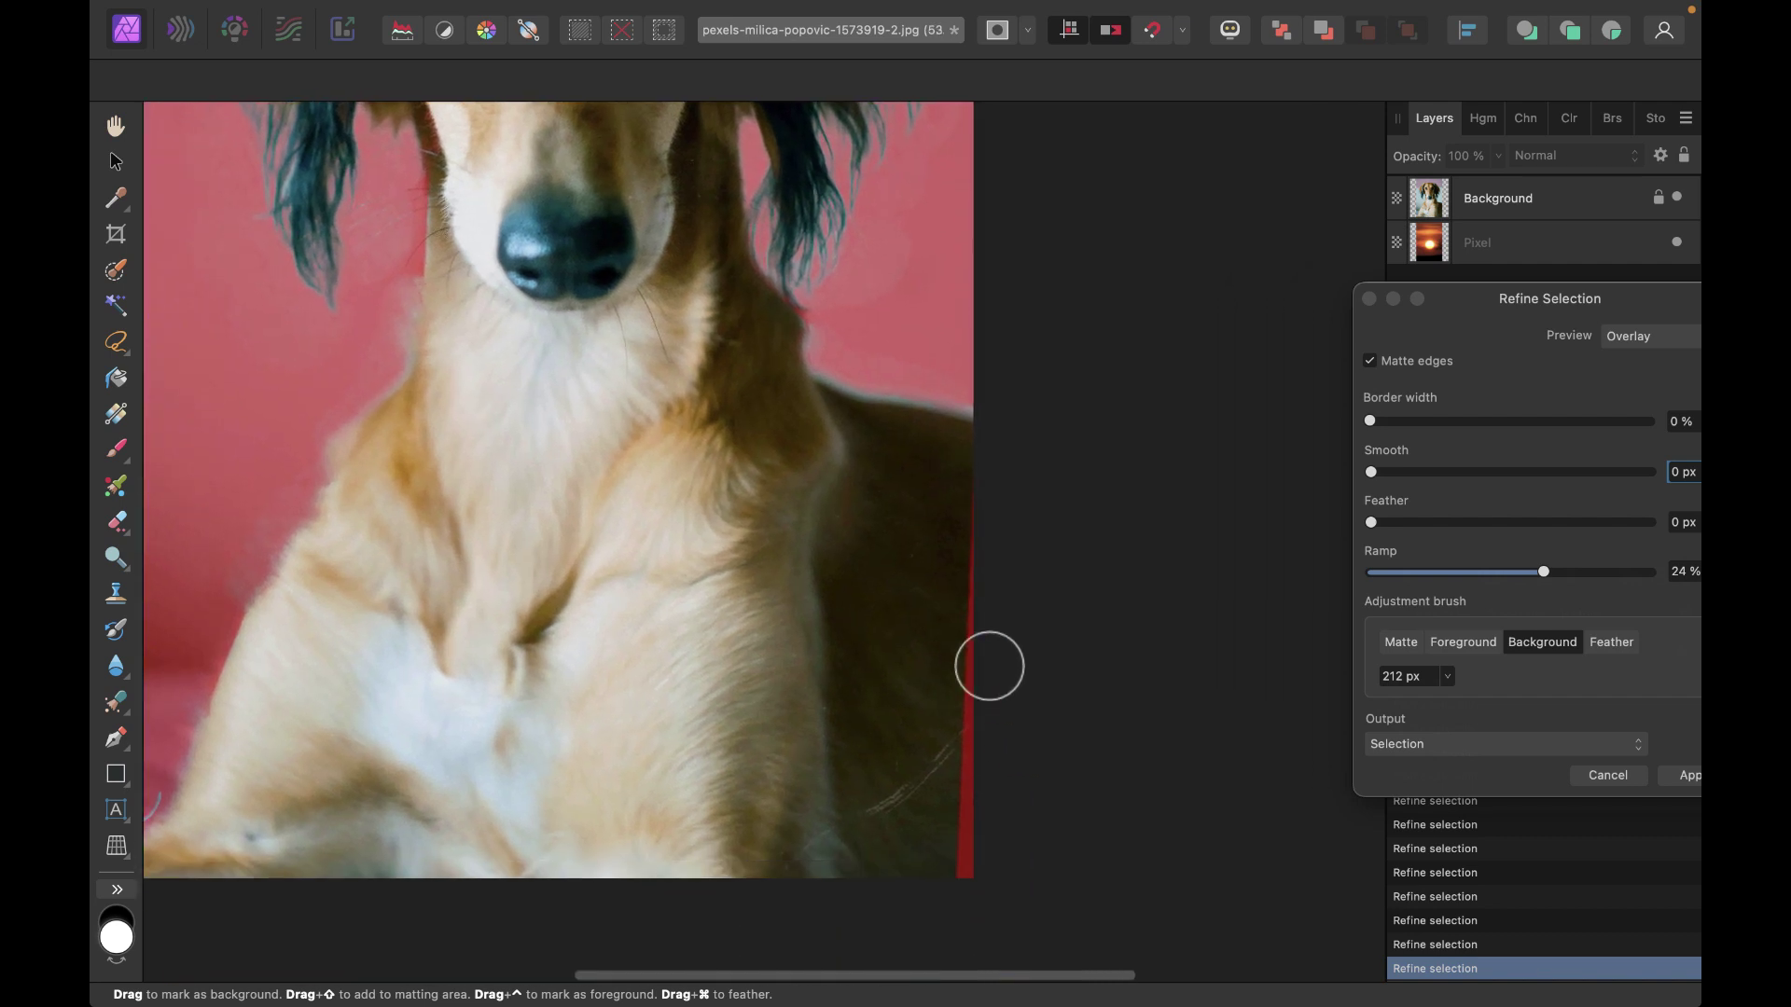
Paint the dark fur down the photo's right edge as foreground
{"action": "left_click", "coordinate": [1468, 643]}
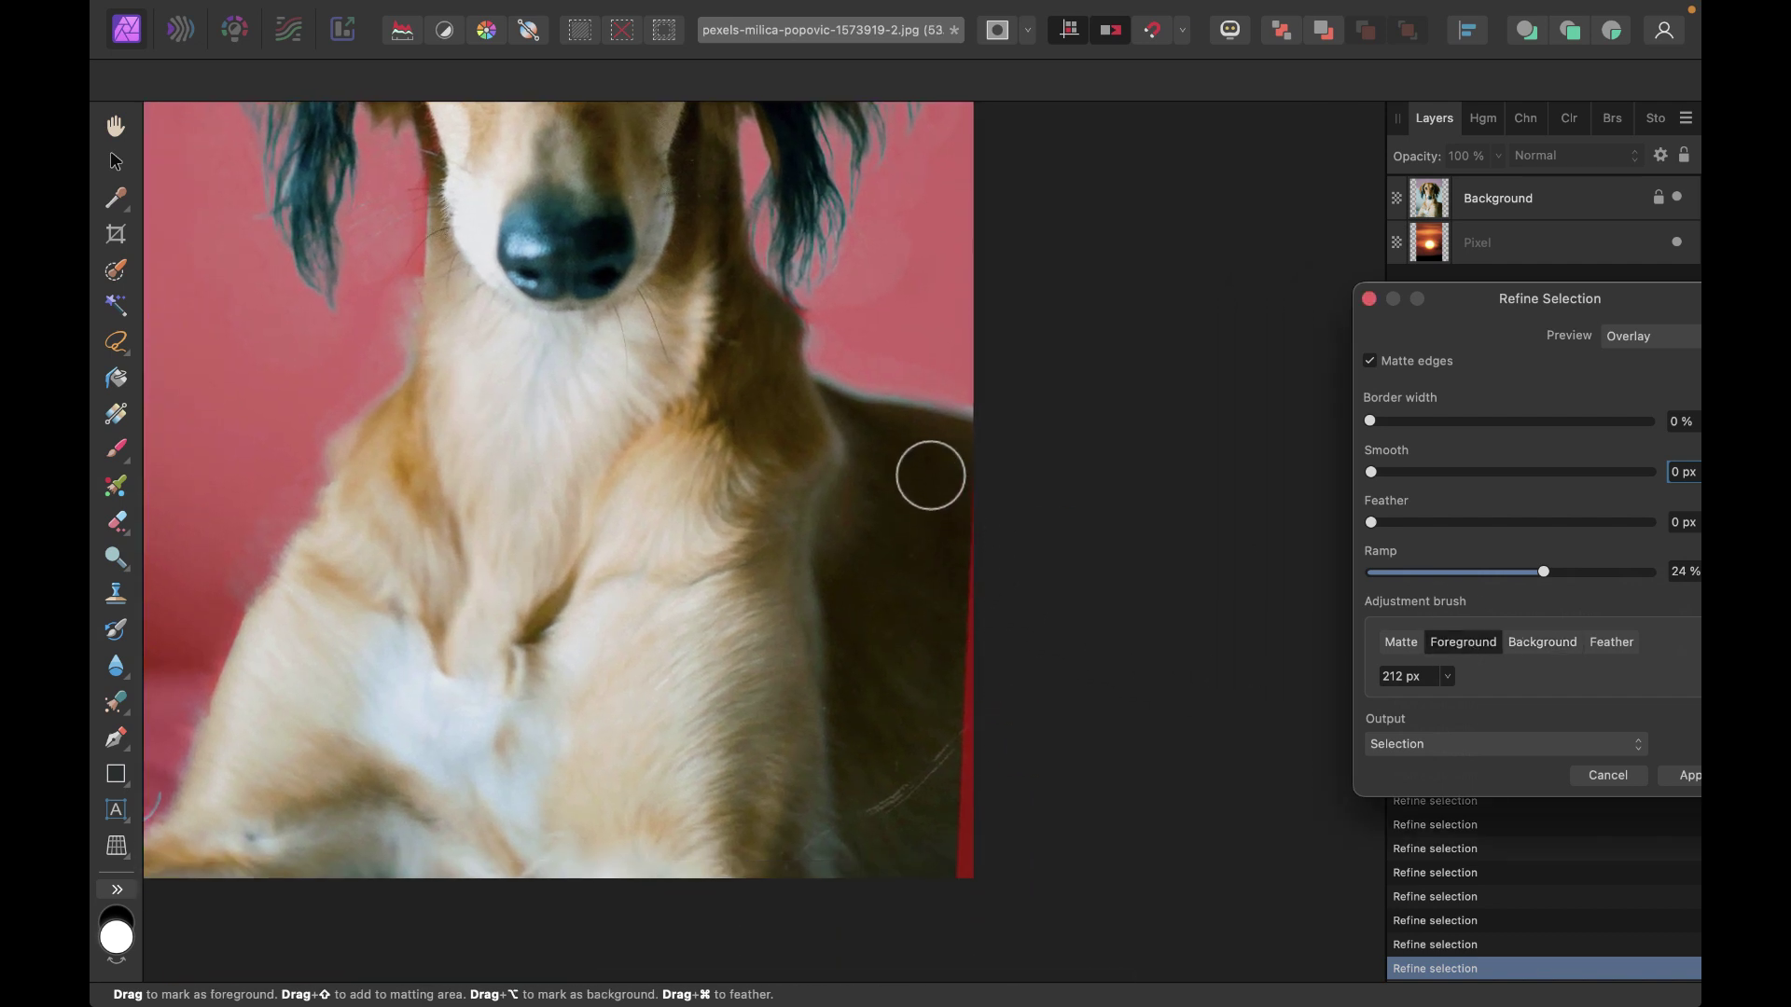
{"action": "mouse_move", "coordinate": [930, 476]}
{"action": "left_mouse_down"}
{"action": "mouse_move", "coordinate": [926, 692]}
{"action": "mouse_move", "coordinate": [903, 780]}
{"action": "mouse_move", "coordinate": [926, 903]}
{"action": "left_mouse_up"}
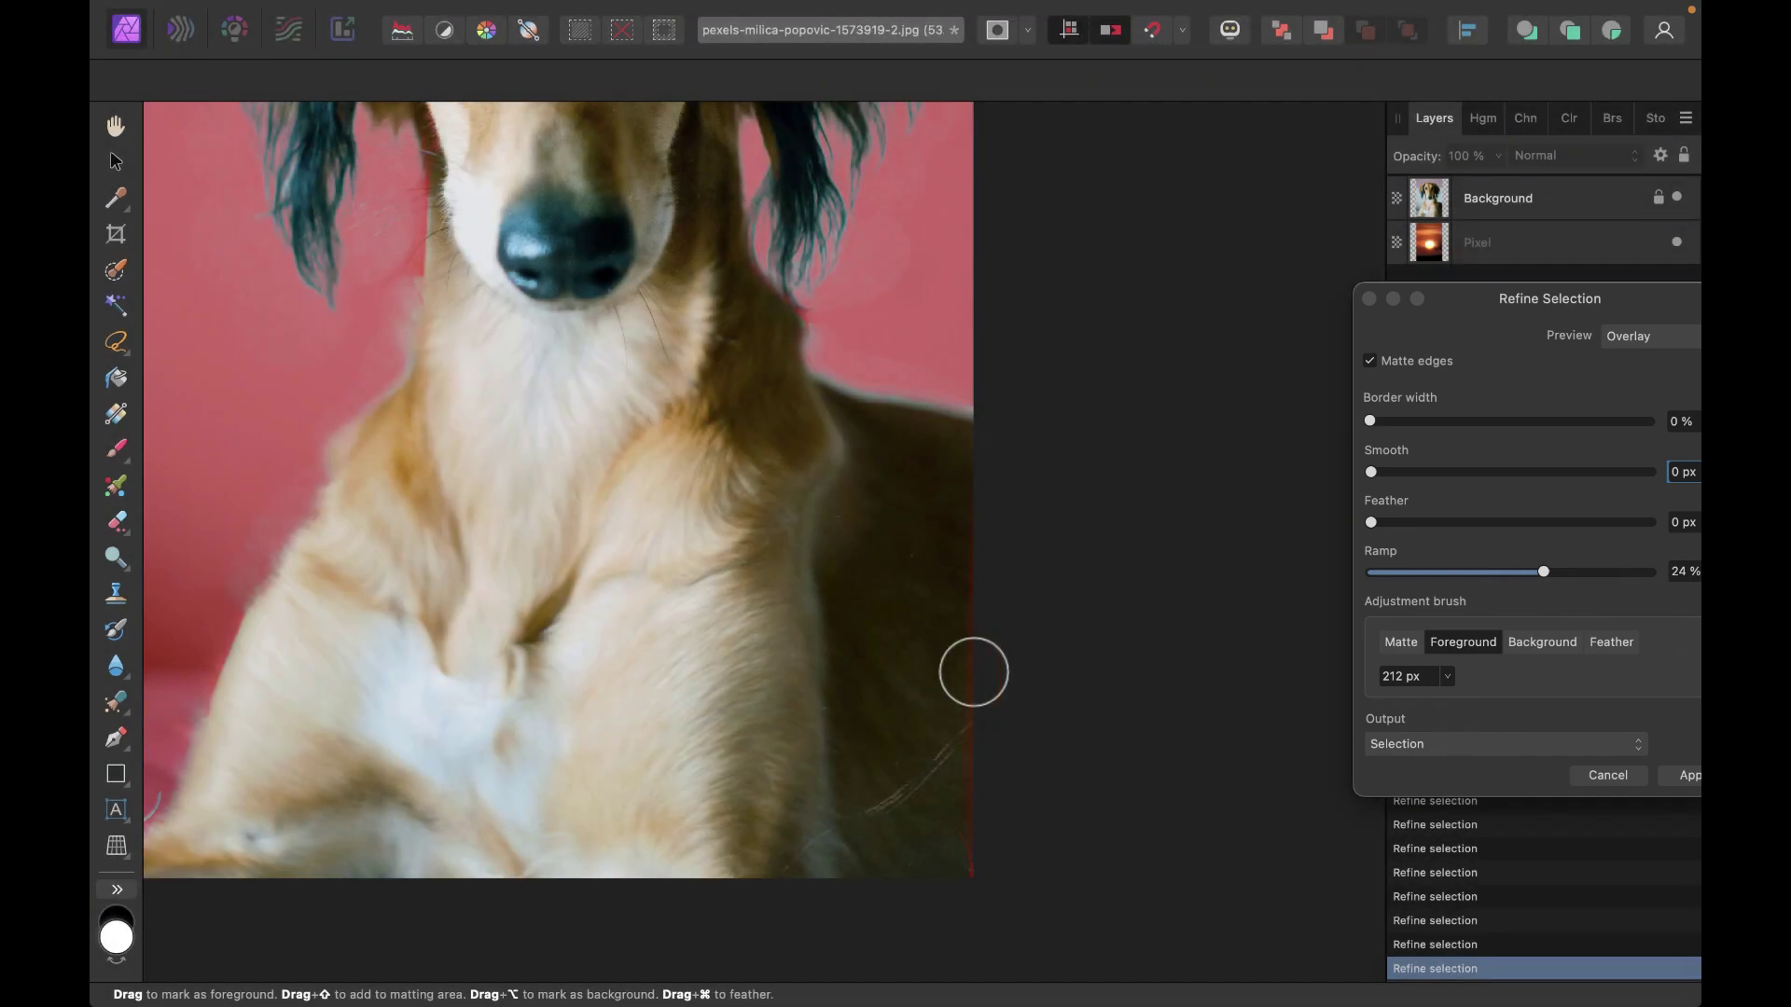
{"action": "scroll", "coordinate": [877, 715], "scroll_direction": "up", "scroll_amount": 2}
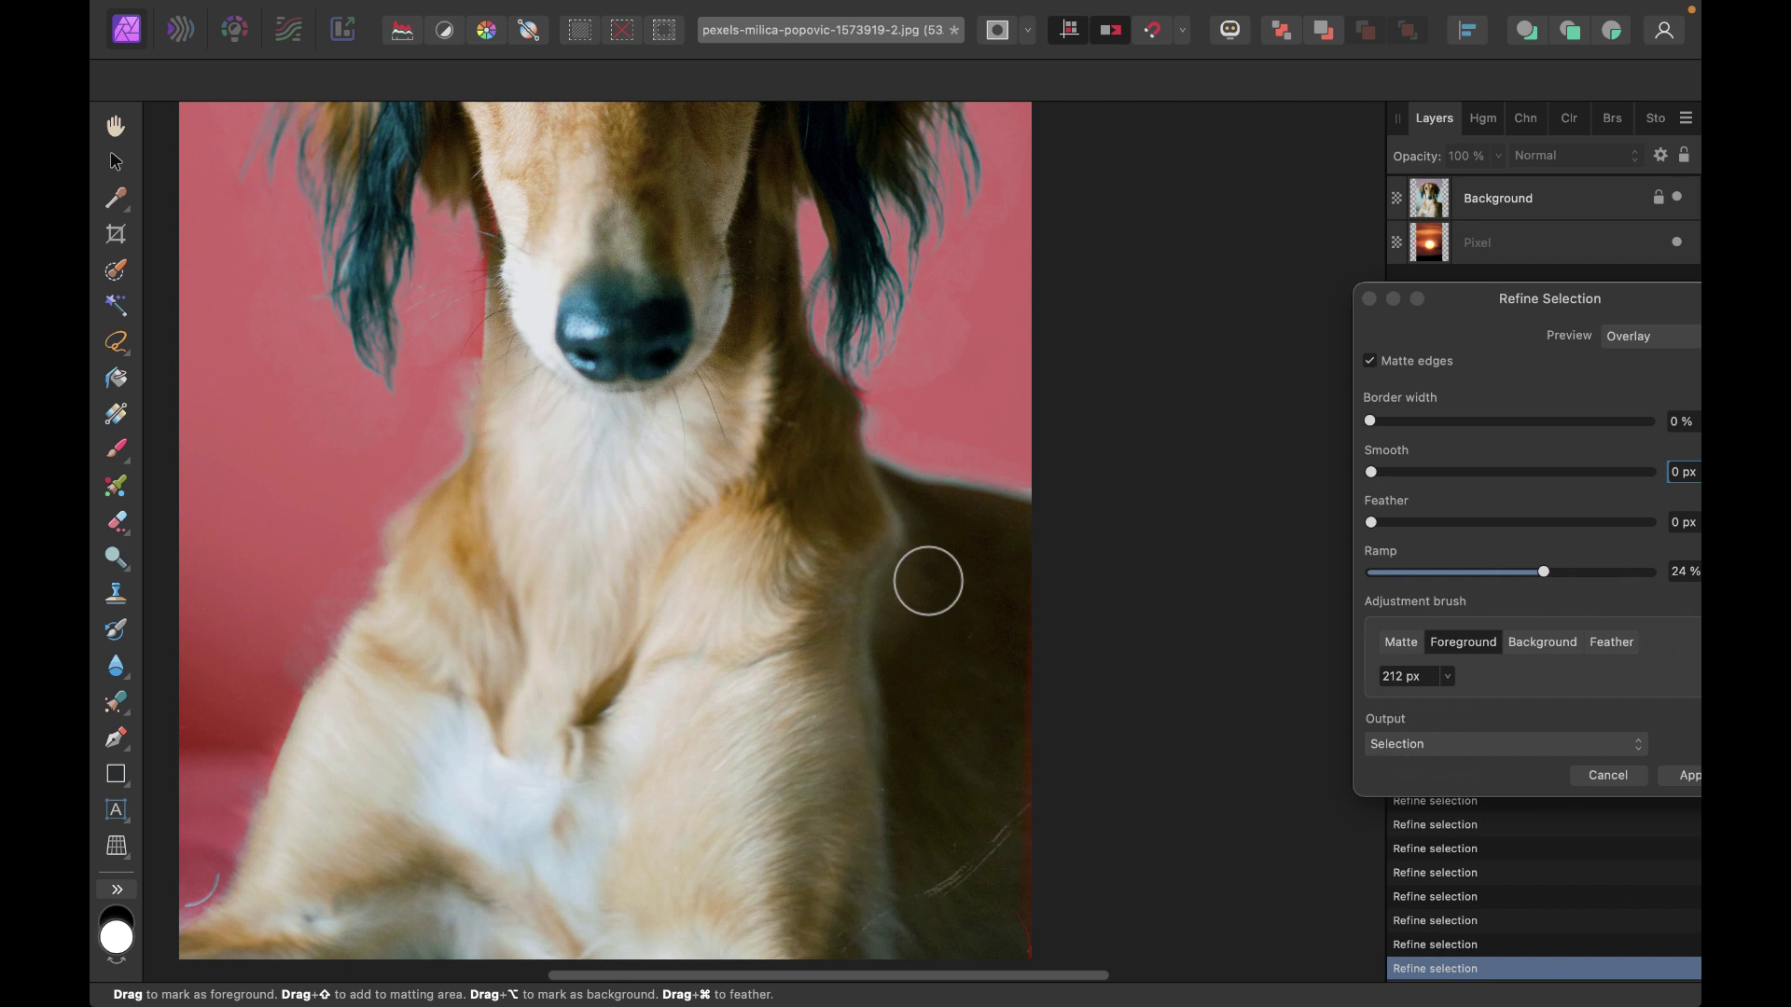
{"action": "scroll", "coordinate": [928, 581], "scroll_direction": "up", "scroll_amount": 3}
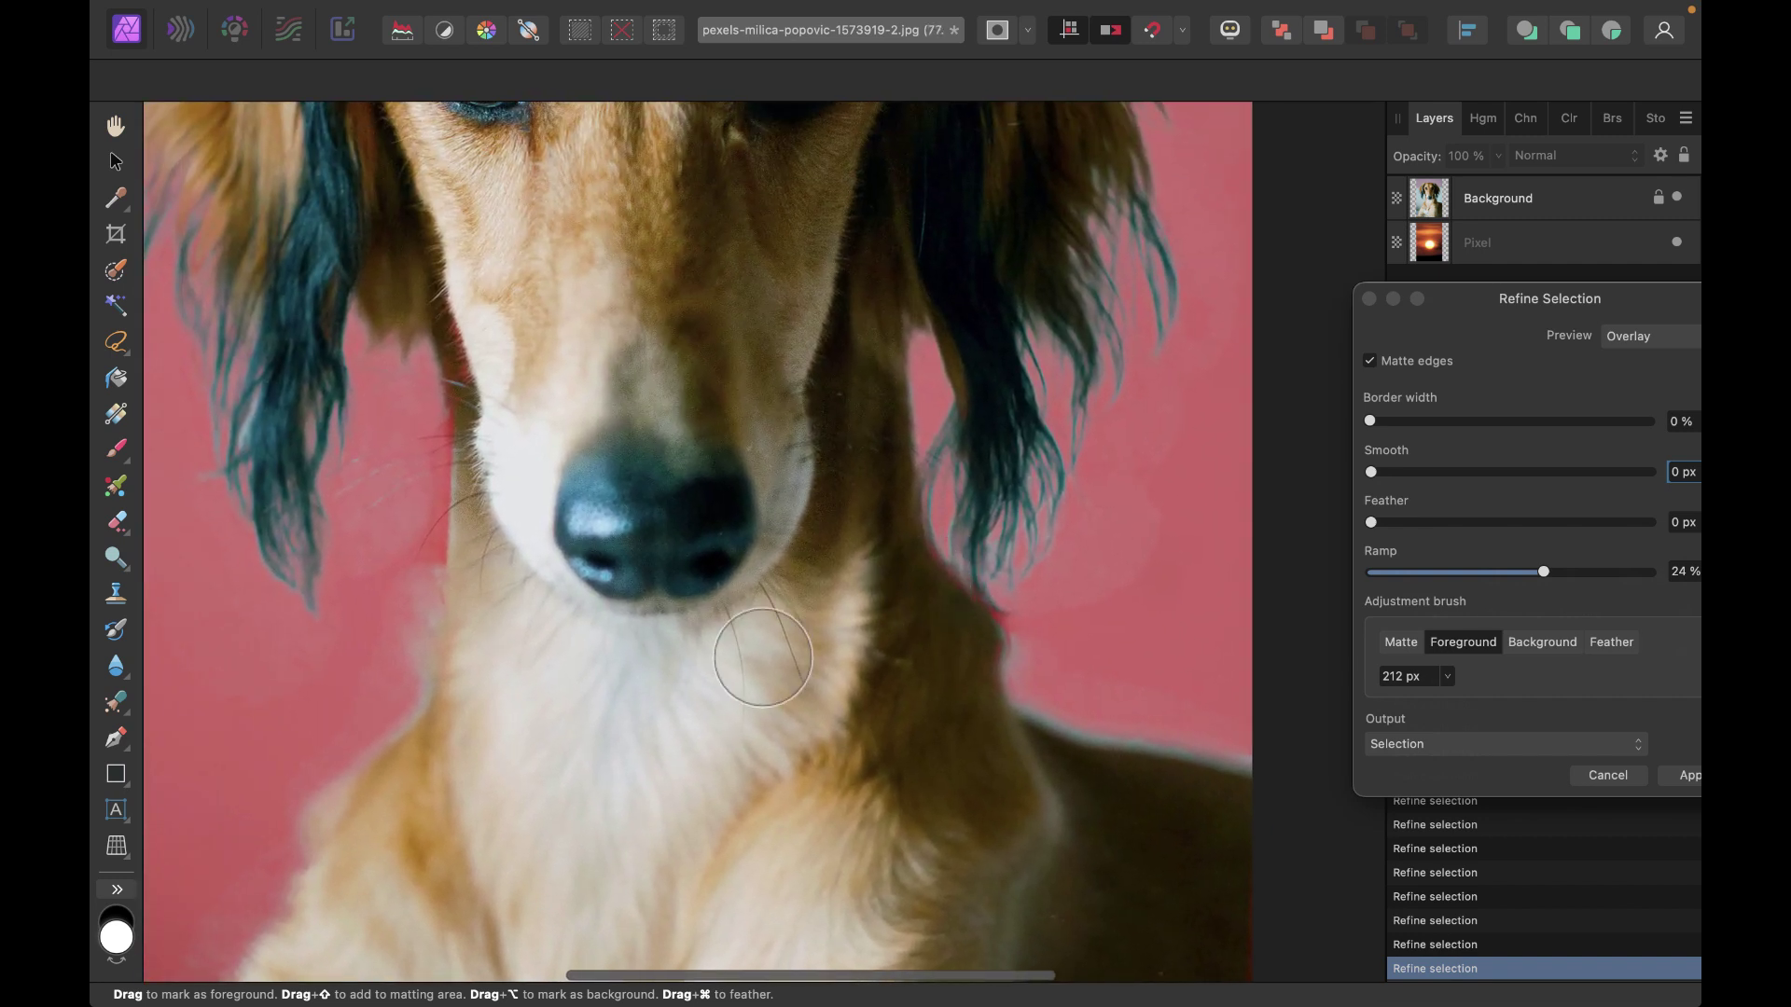
{"action": "scroll", "coordinate": [762, 657], "scroll_direction": "down", "scroll_amount": 5}
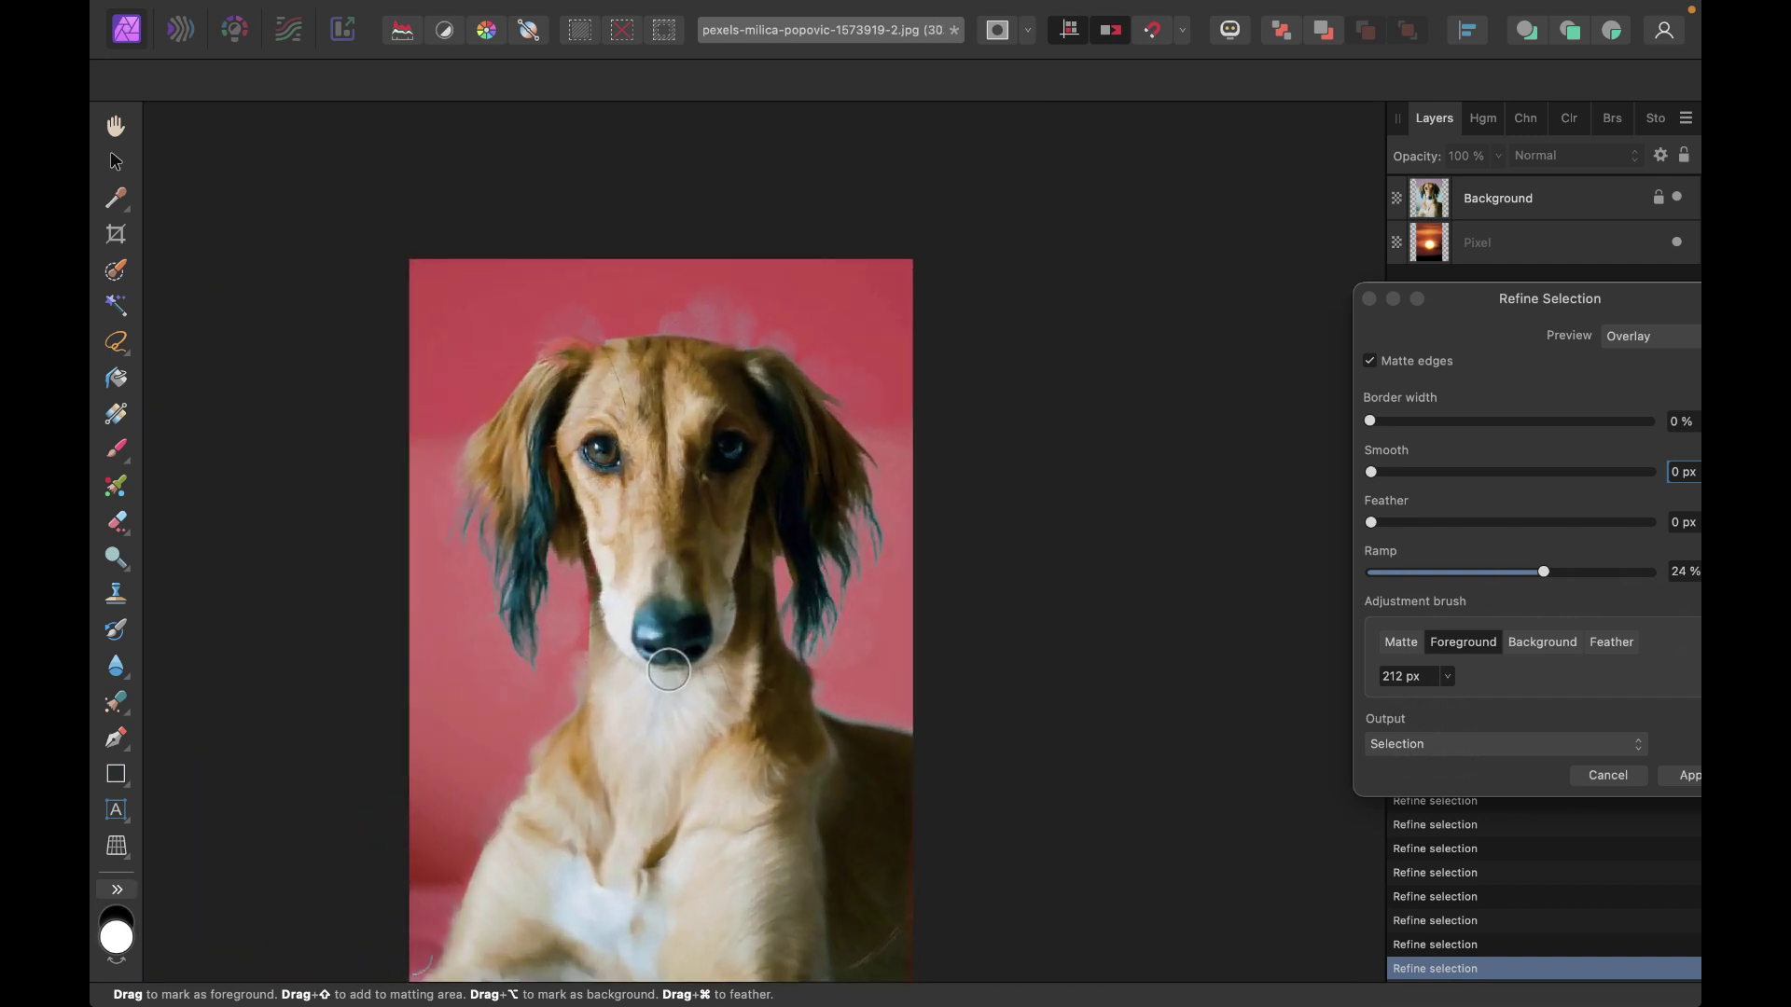
{"action": "scroll", "coordinate": [669, 670], "scroll_direction": "up", "scroll_amount": 1}
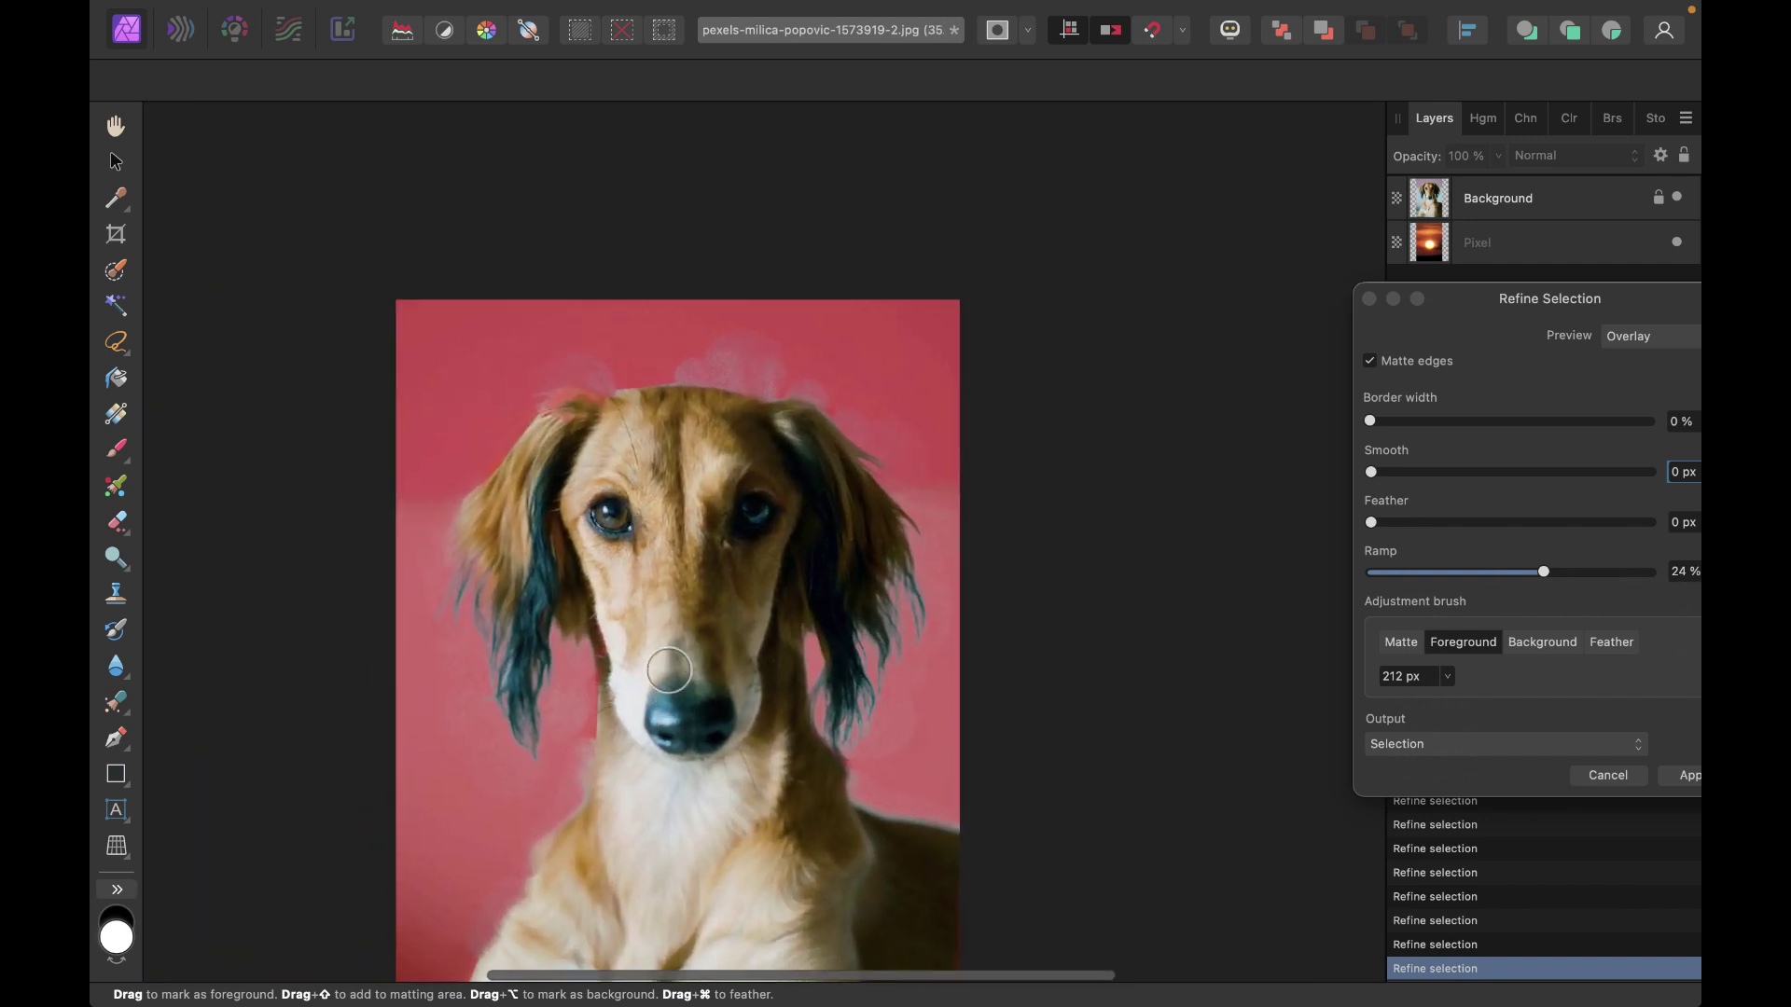
Dab the pink backdrop above the dog's head with the Background brush
{"action": "left_click", "coordinate": [1542, 642]}
{"action": "scroll", "coordinate": [815, 448], "scroll_direction": "up", "scroll_amount": 3}
{"action": "left_click", "coordinate": [739, 304]}
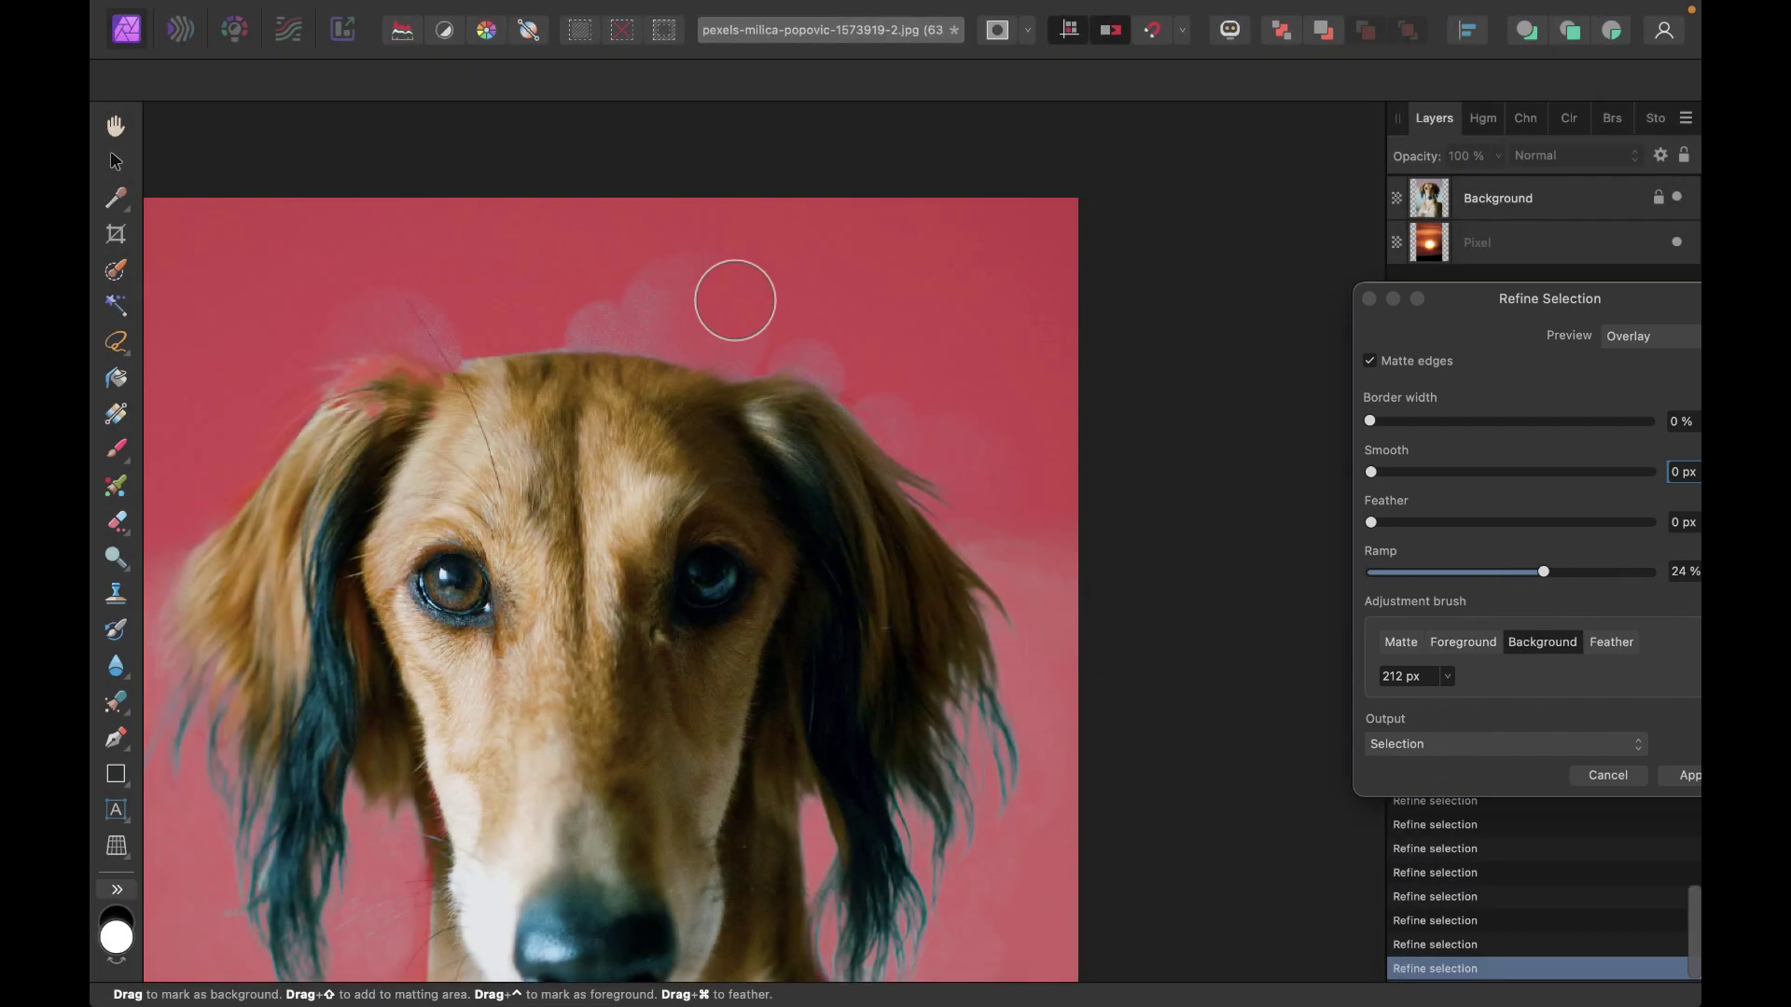
{"action": "left_click", "coordinate": [628, 282]}
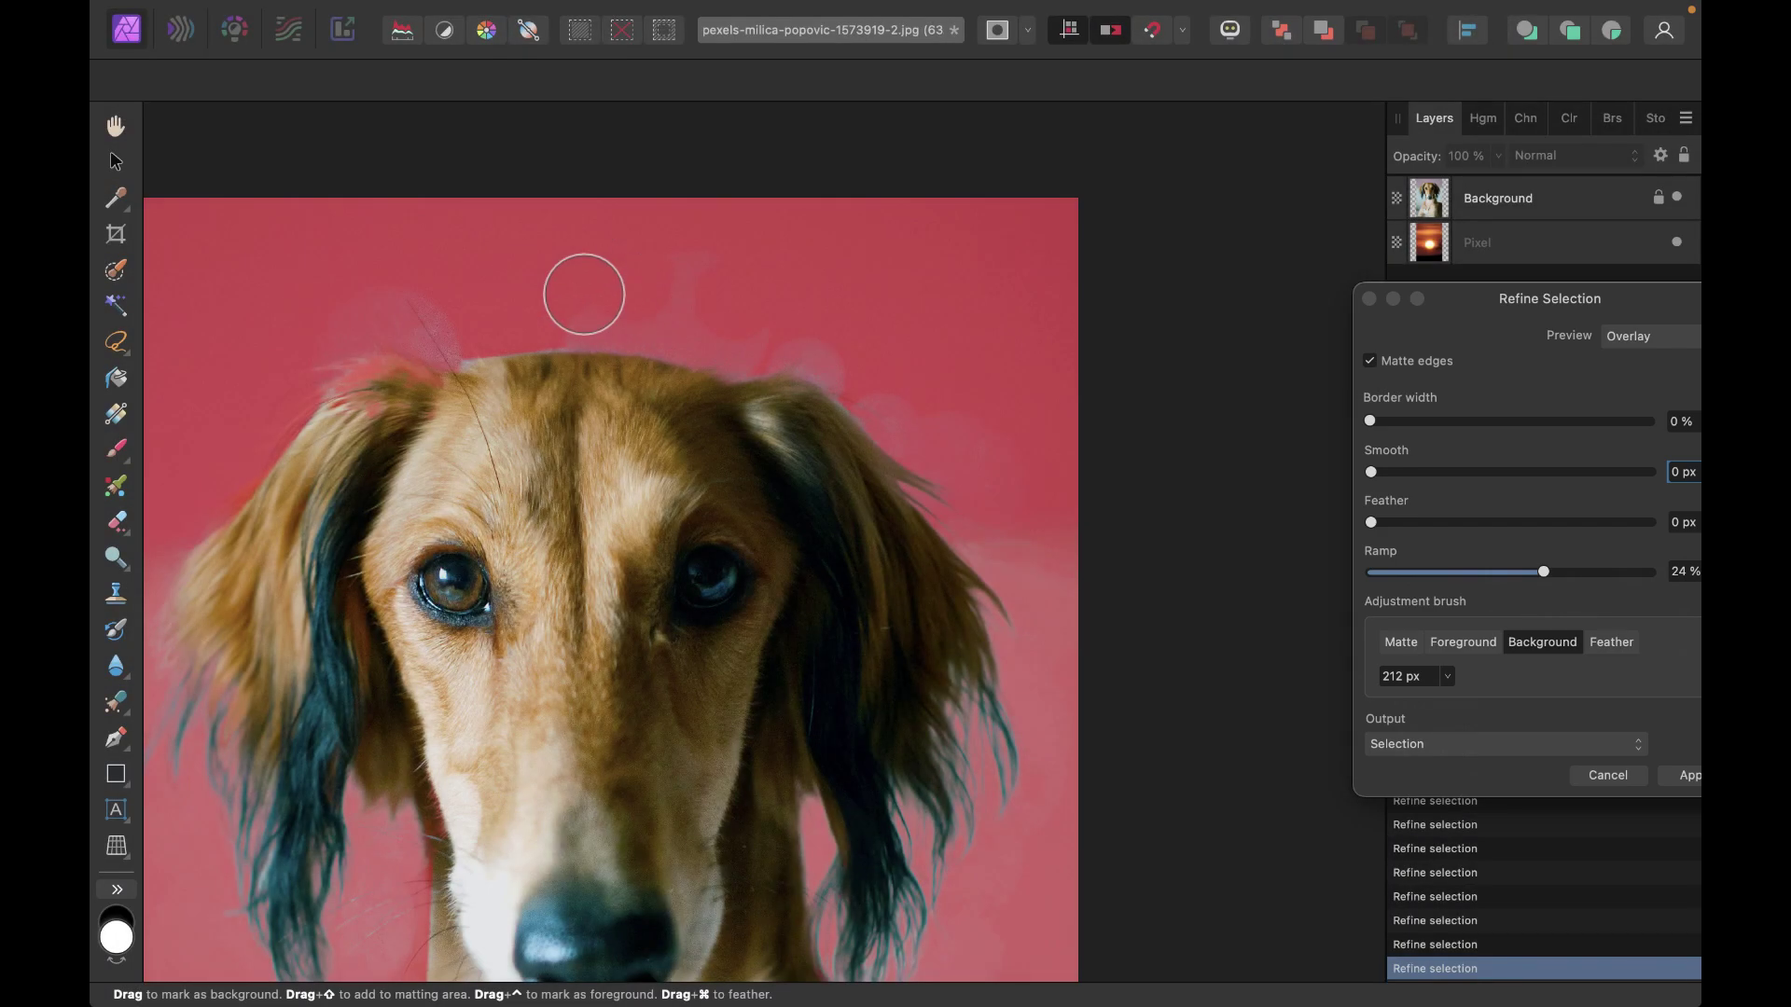
{"action": "left_click", "coordinate": [671, 320]}
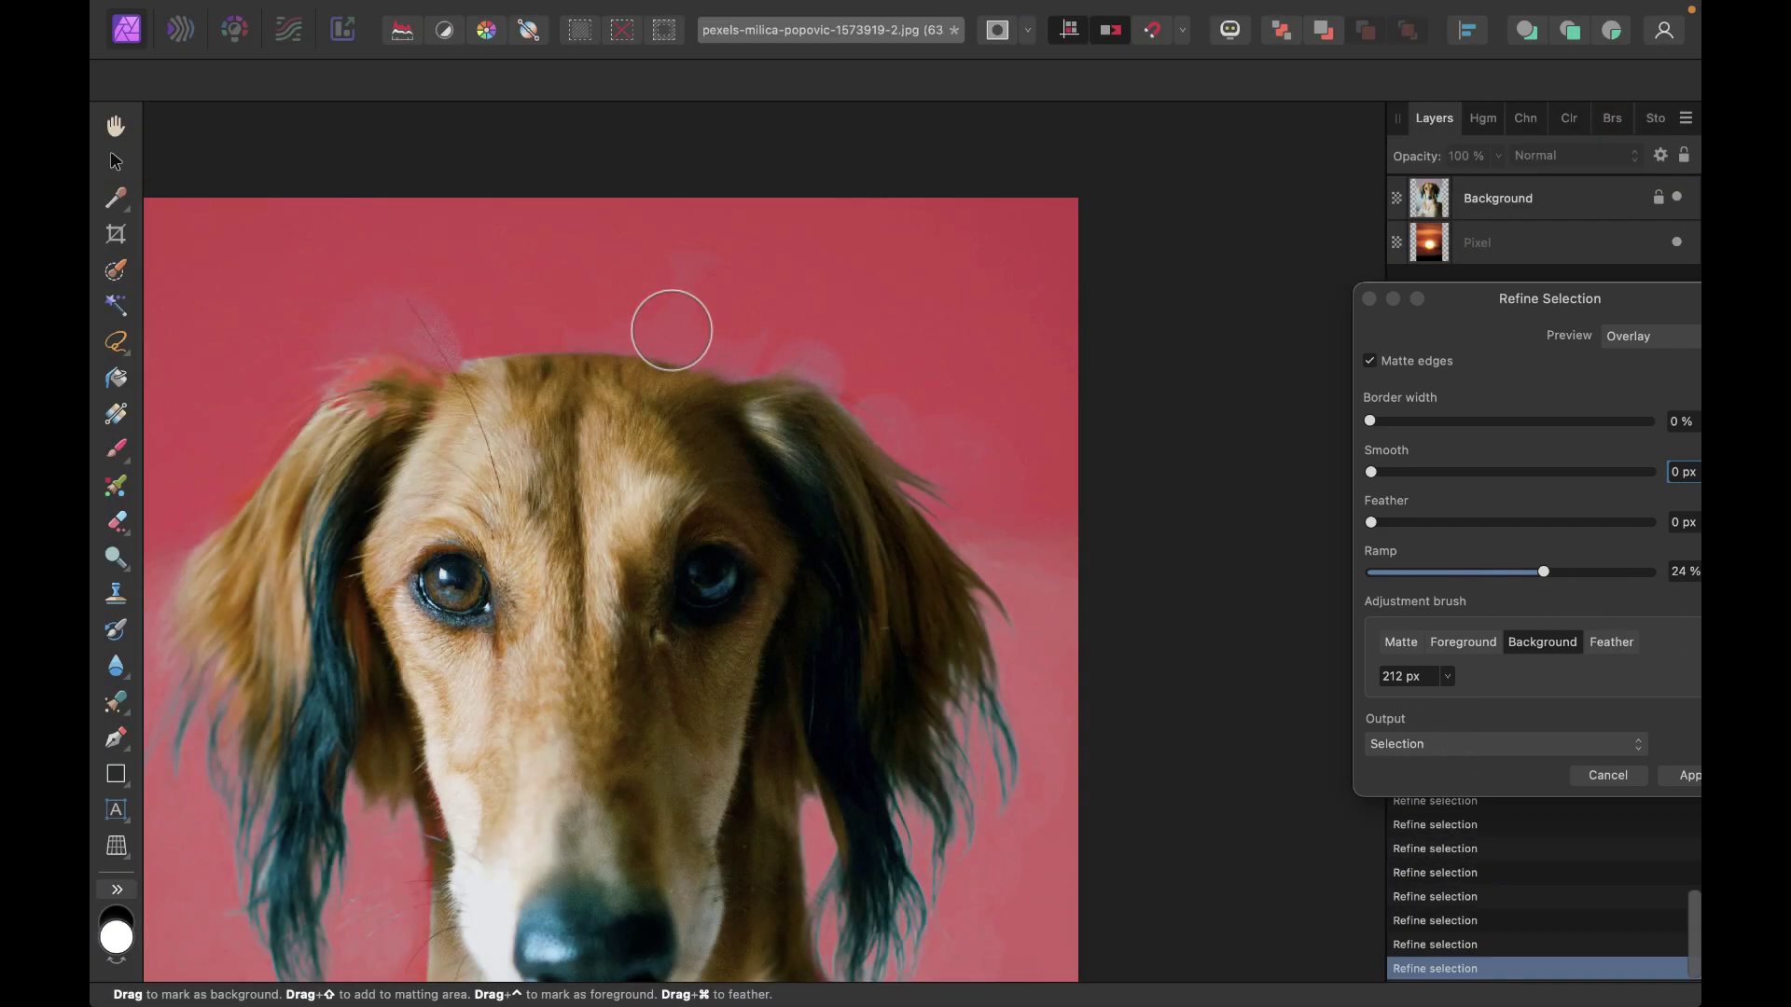
{"action": "left_click", "coordinate": [811, 364]}
{"action": "left_click", "coordinate": [695, 299]}
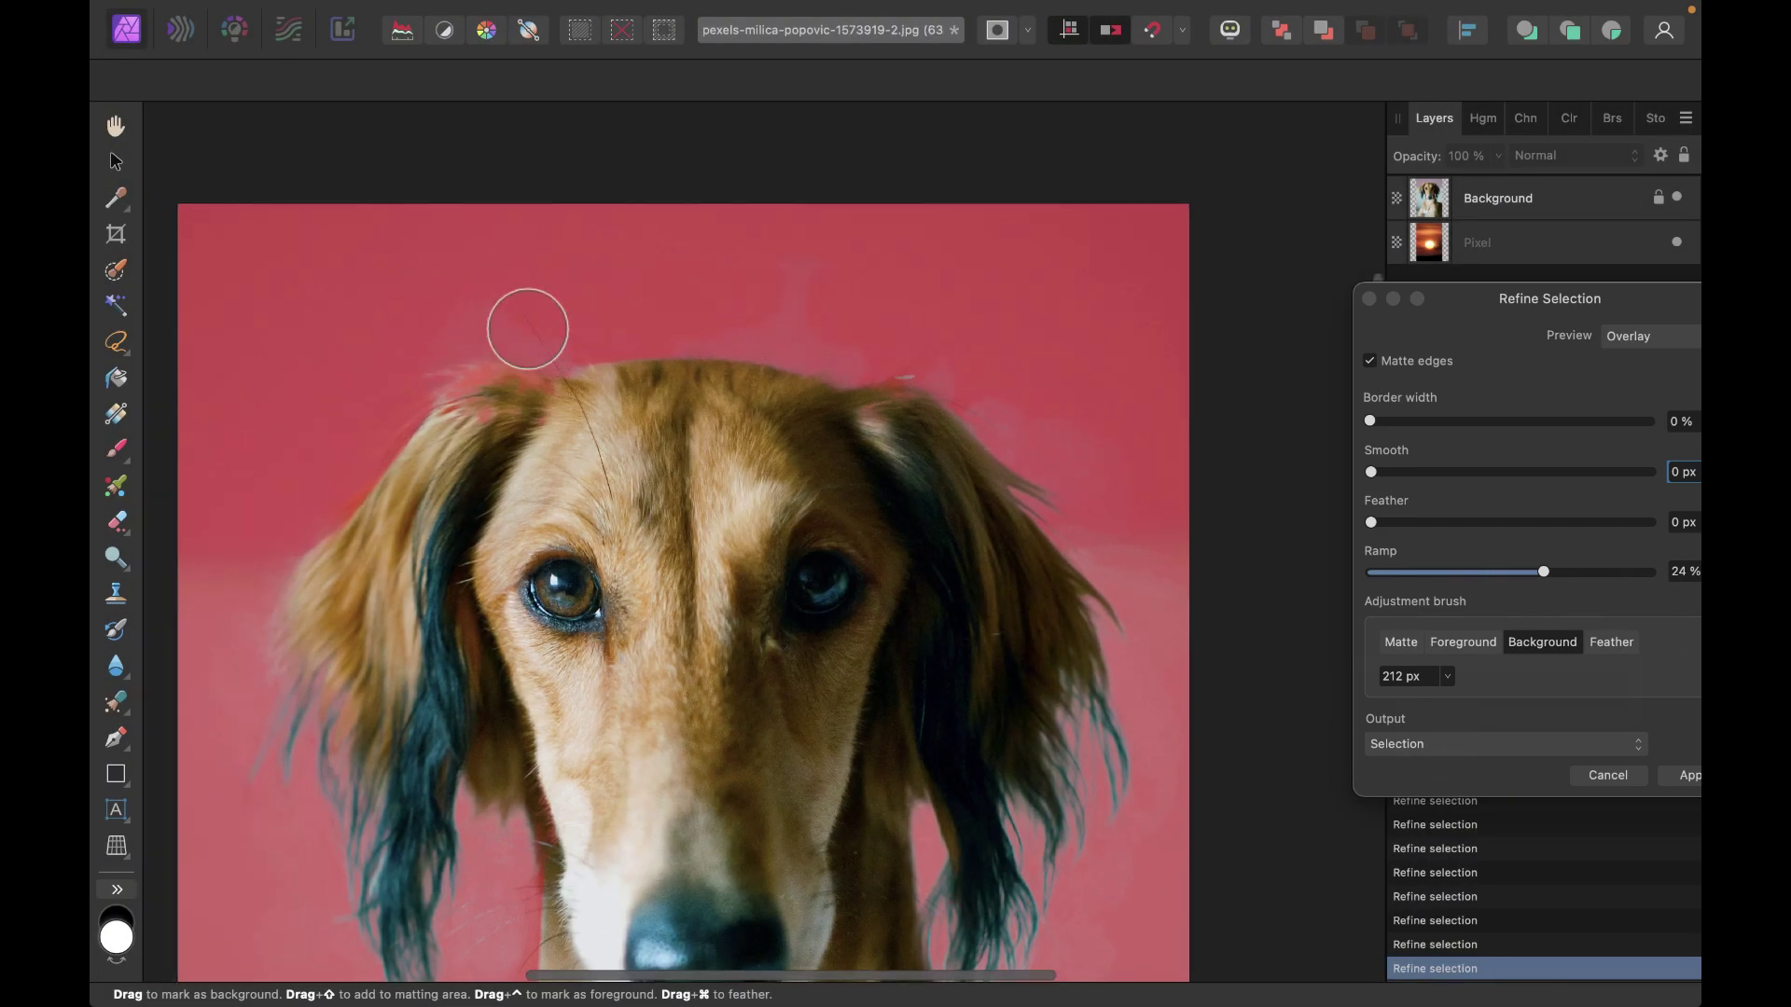
{"action": "scroll", "coordinate": [528, 327], "scroll_direction": "up", "scroll_amount": 3}
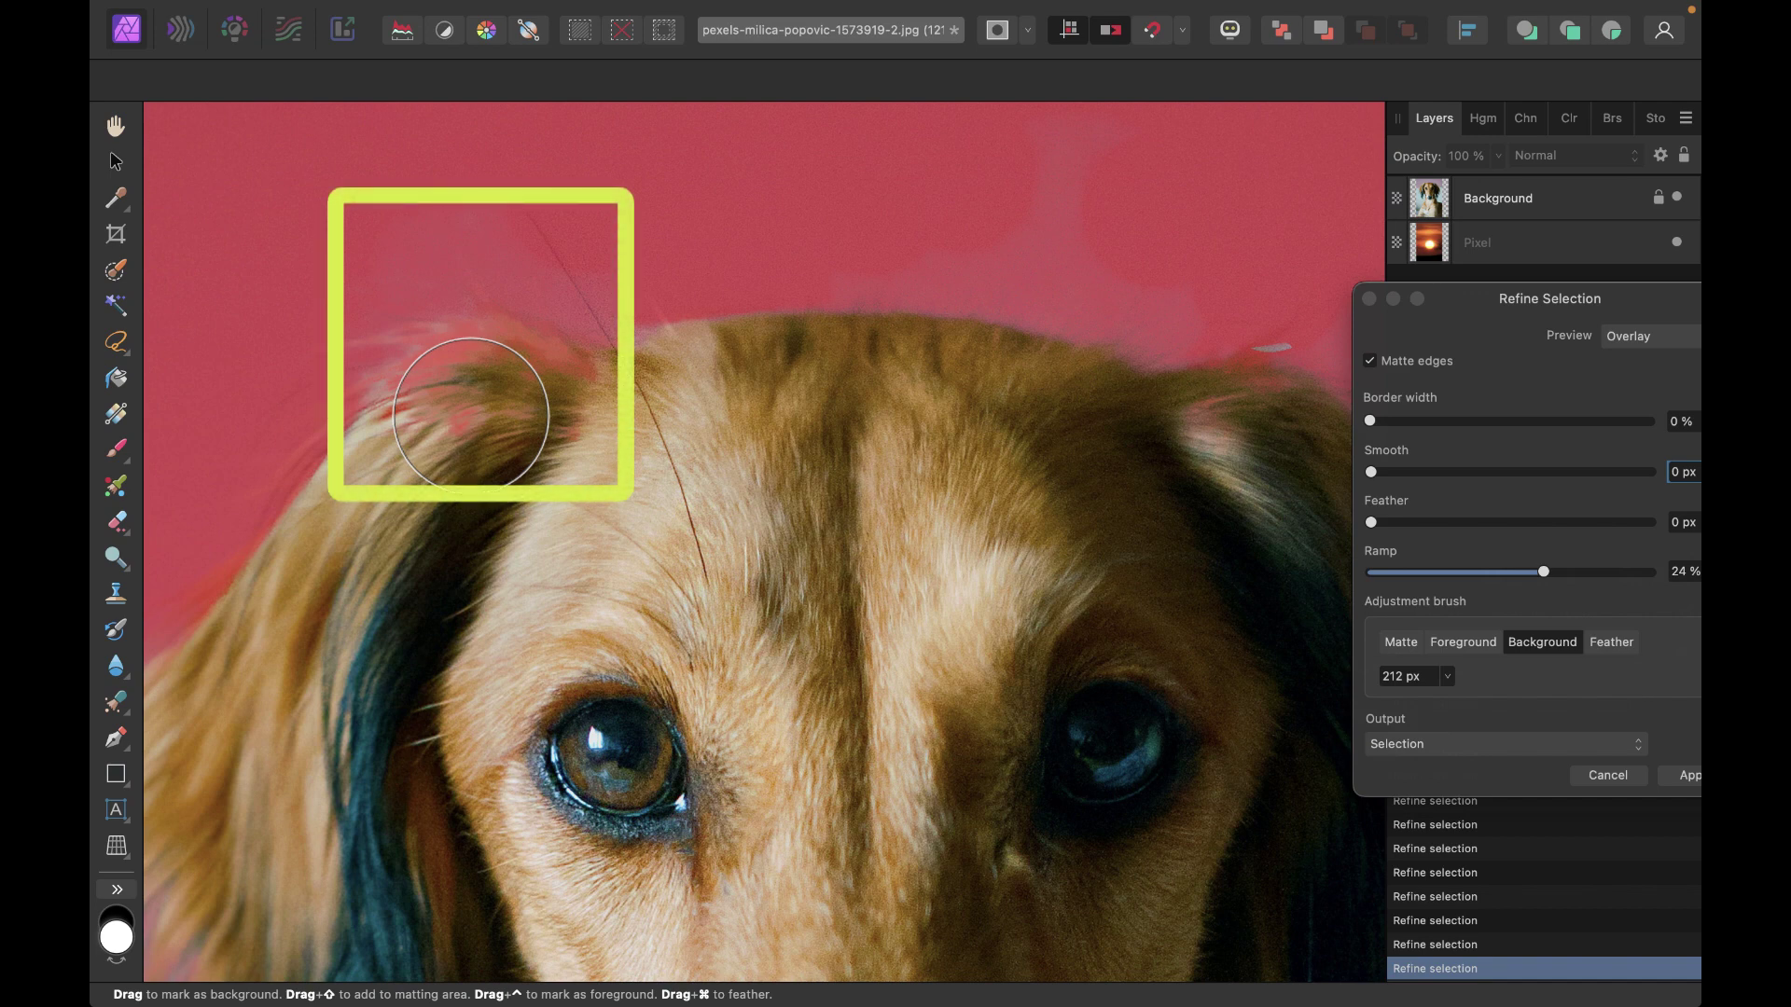
Paint the left ear fur as foreground and fit the whole image in view
{"action": "left_click", "coordinate": [1463, 642]}
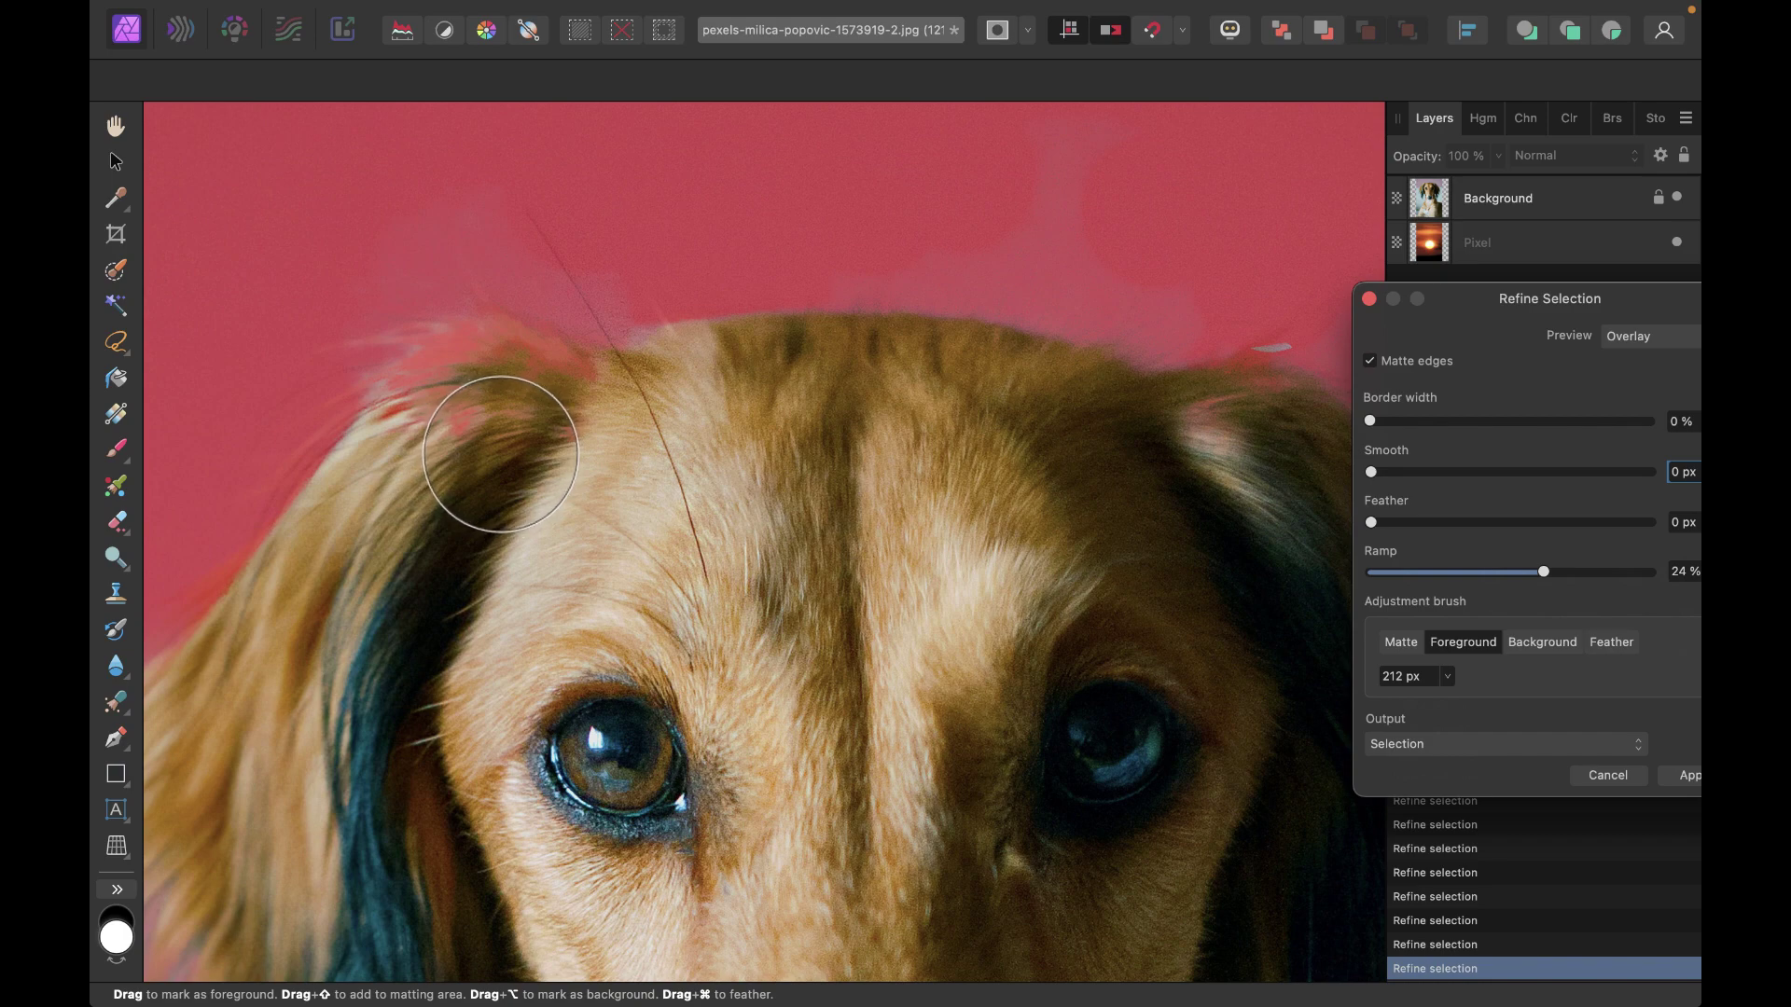
{"action": "mouse_move", "coordinate": [502, 454]}
{"action": "left_mouse_down"}
{"action": "mouse_move", "coordinate": [481, 440]}
{"action": "mouse_move", "coordinate": [520, 442]}
{"action": "left_mouse_up"}
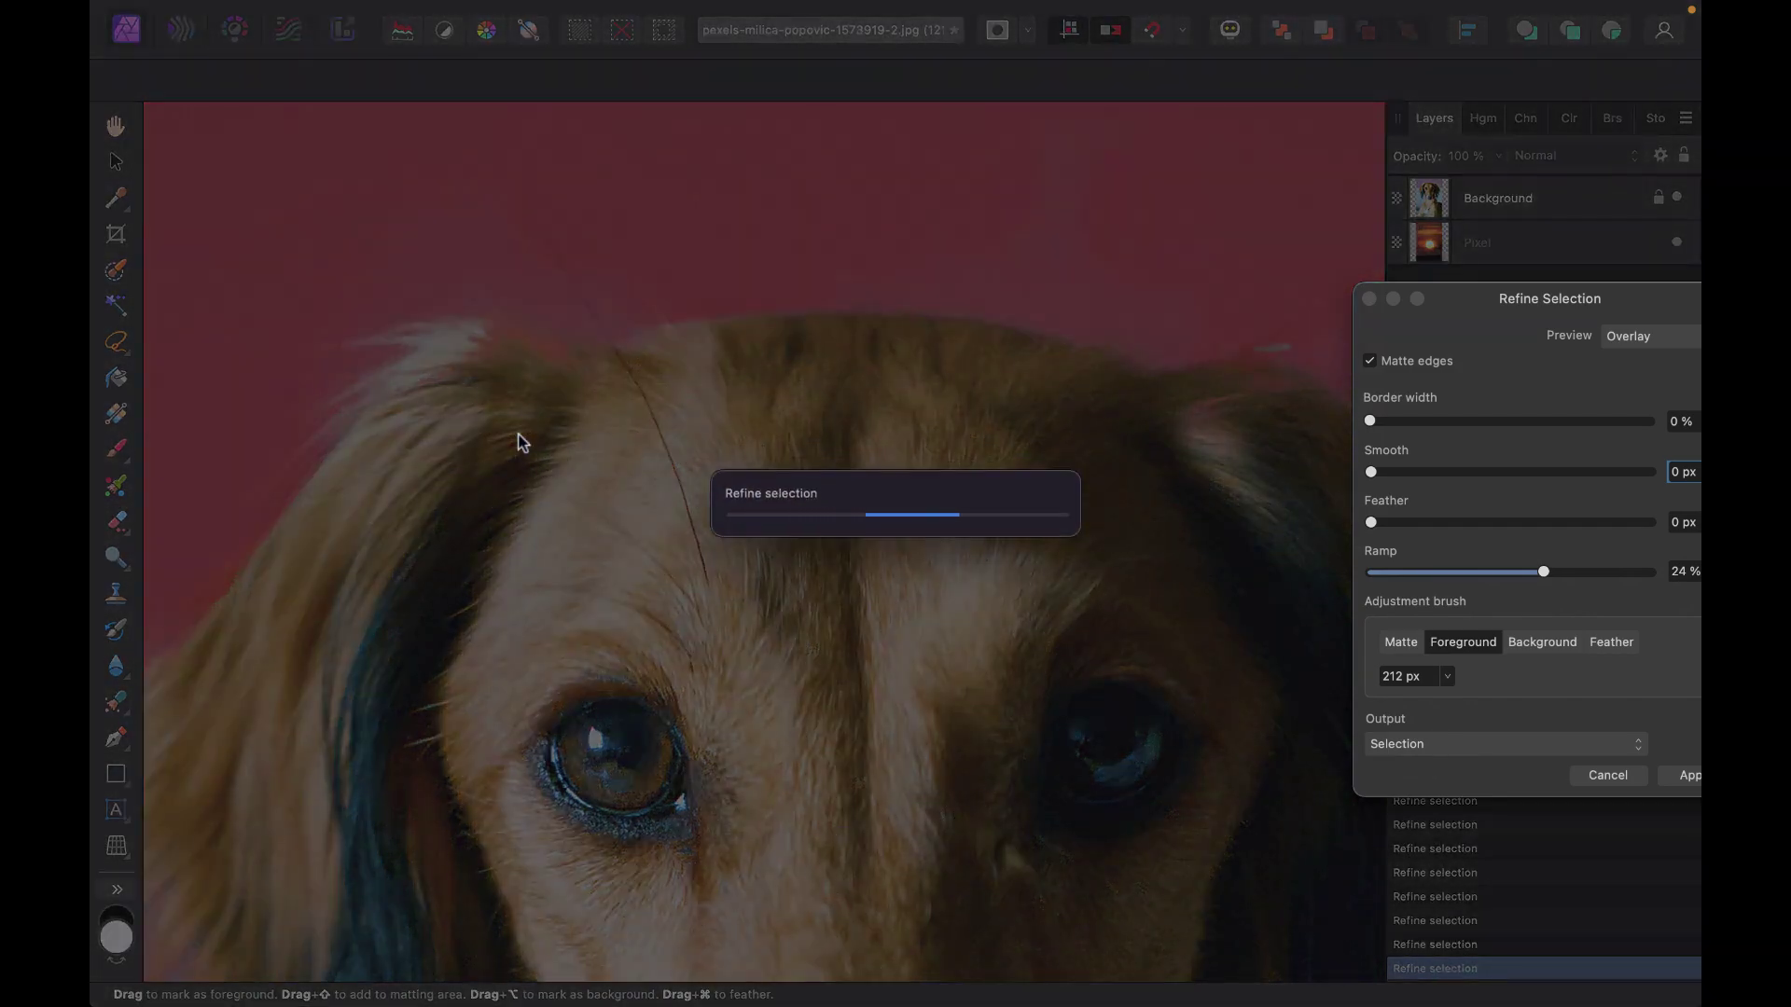
{"action": "key", "text": "super+0"}
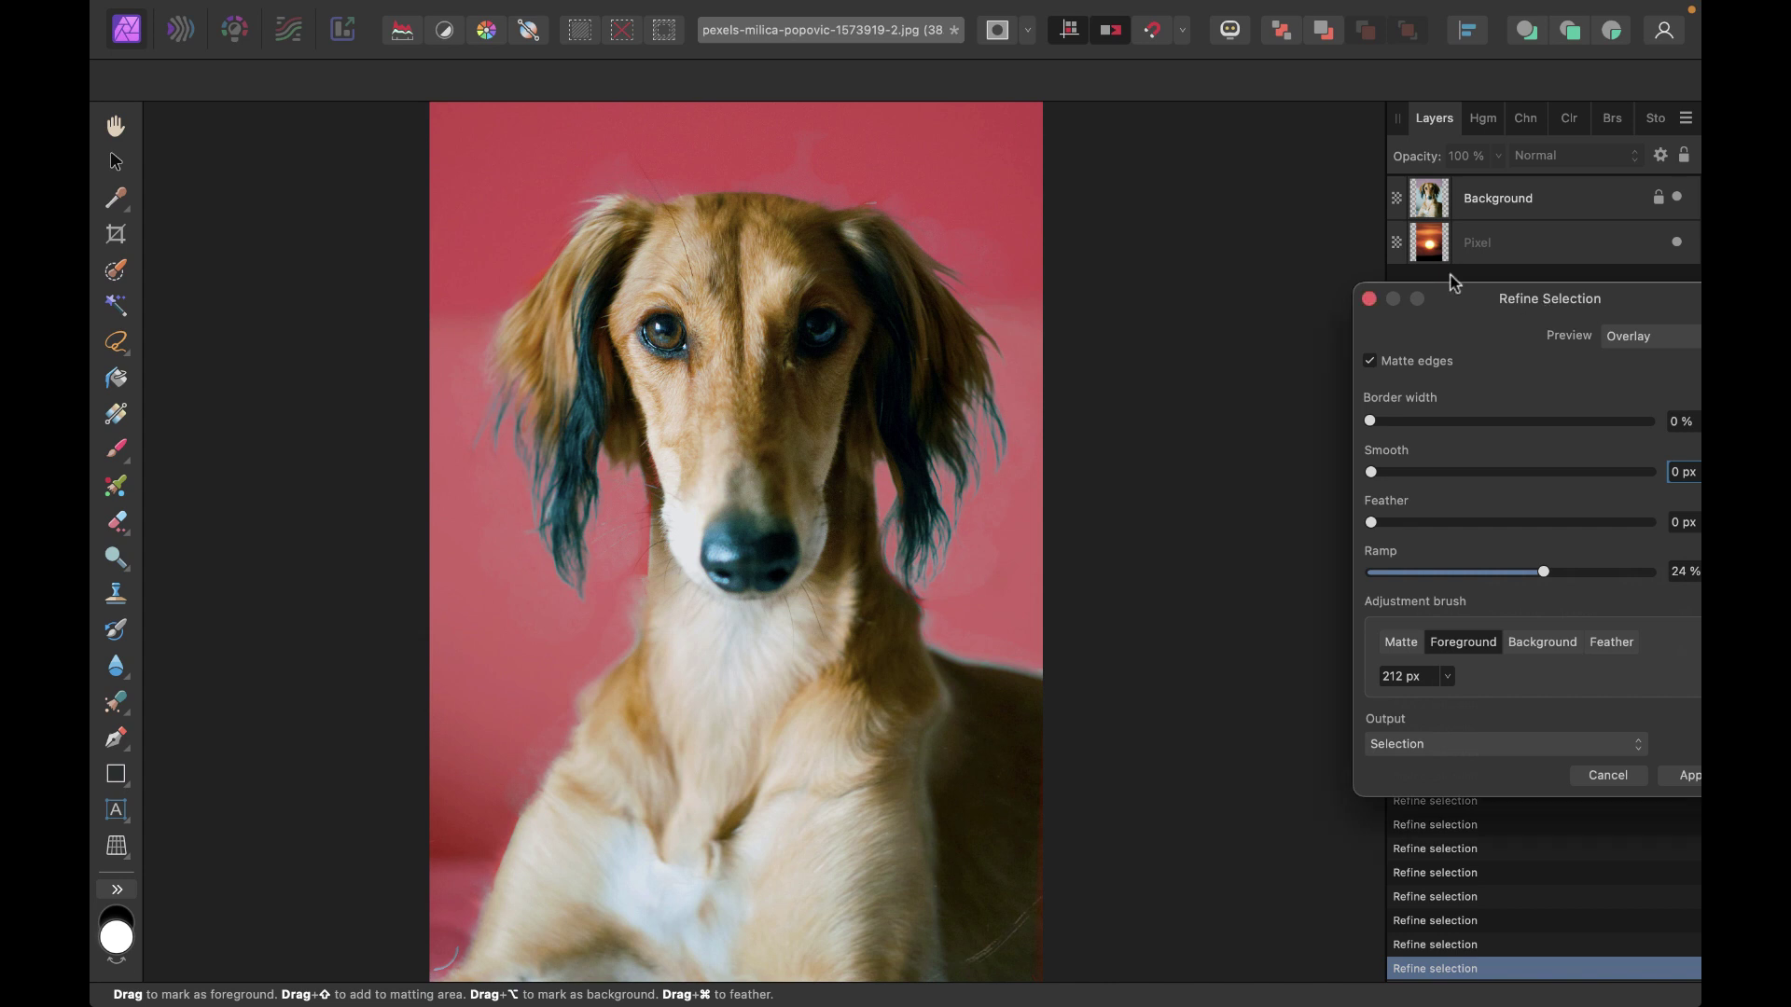
Apply the refined selection, mask the Background layer with it, and deselect
{"action": "left_click_drag", "start_coordinate": [1545, 300], "coordinate": [1364, 285]}
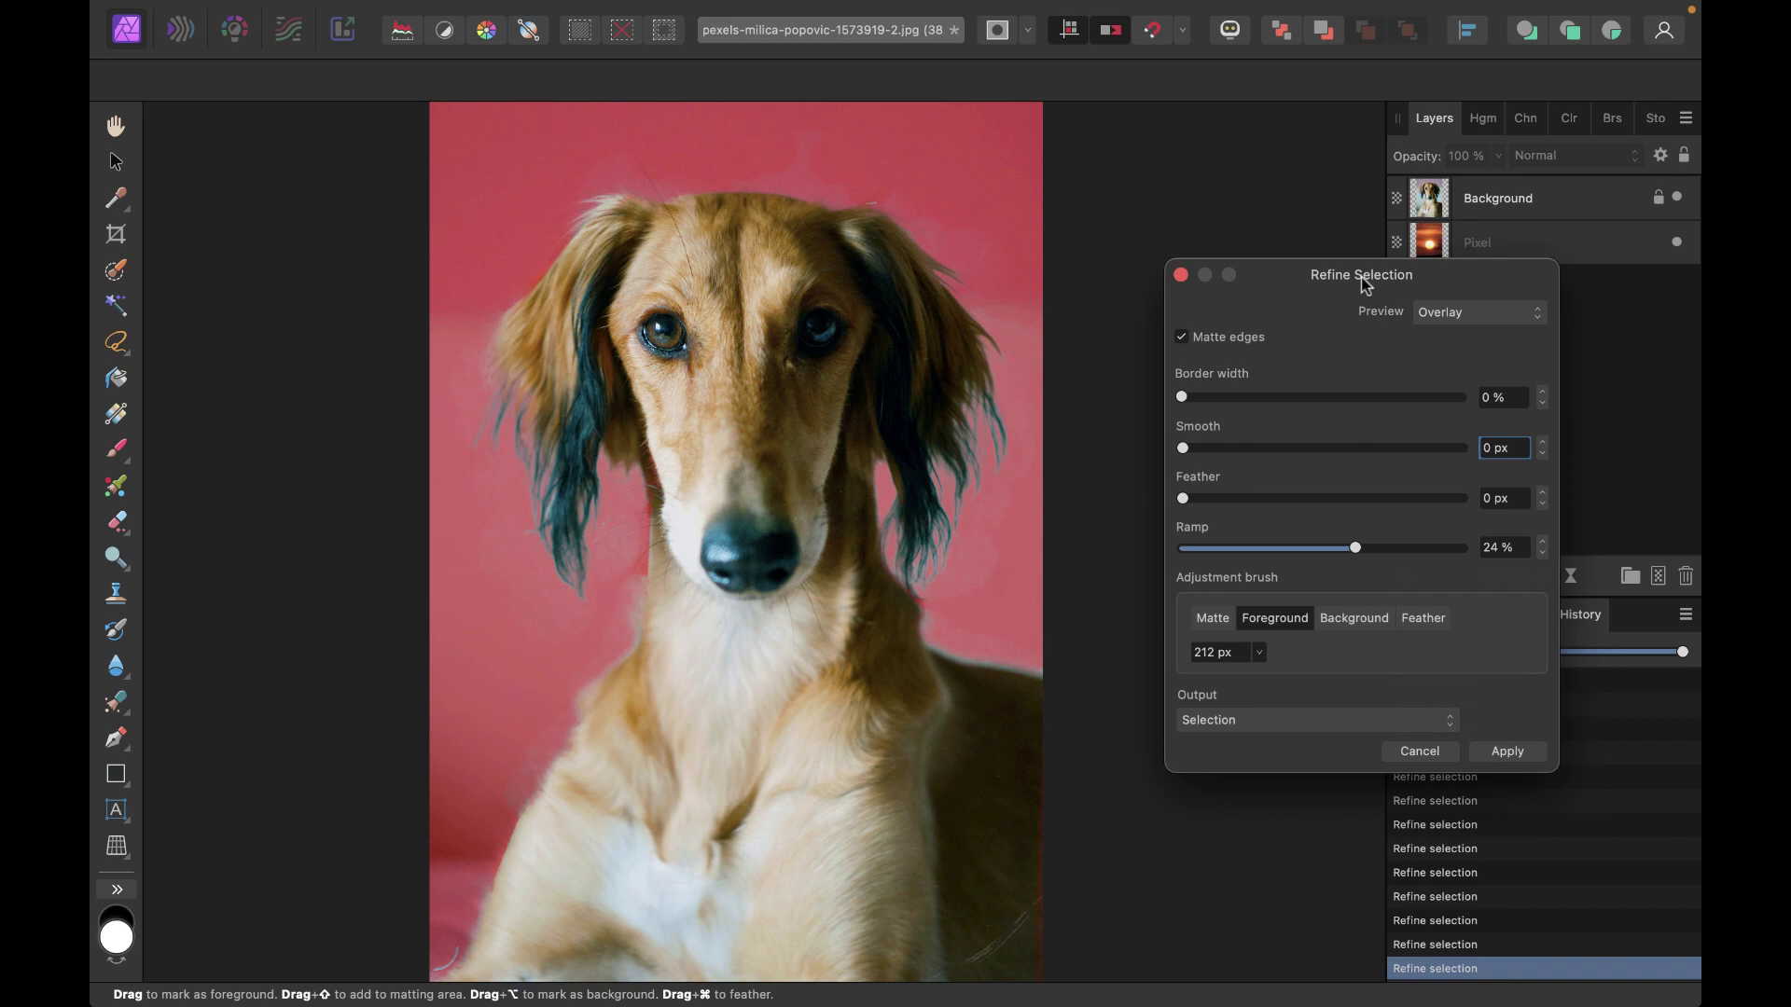
{"action": "left_click", "coordinate": [1508, 751]}
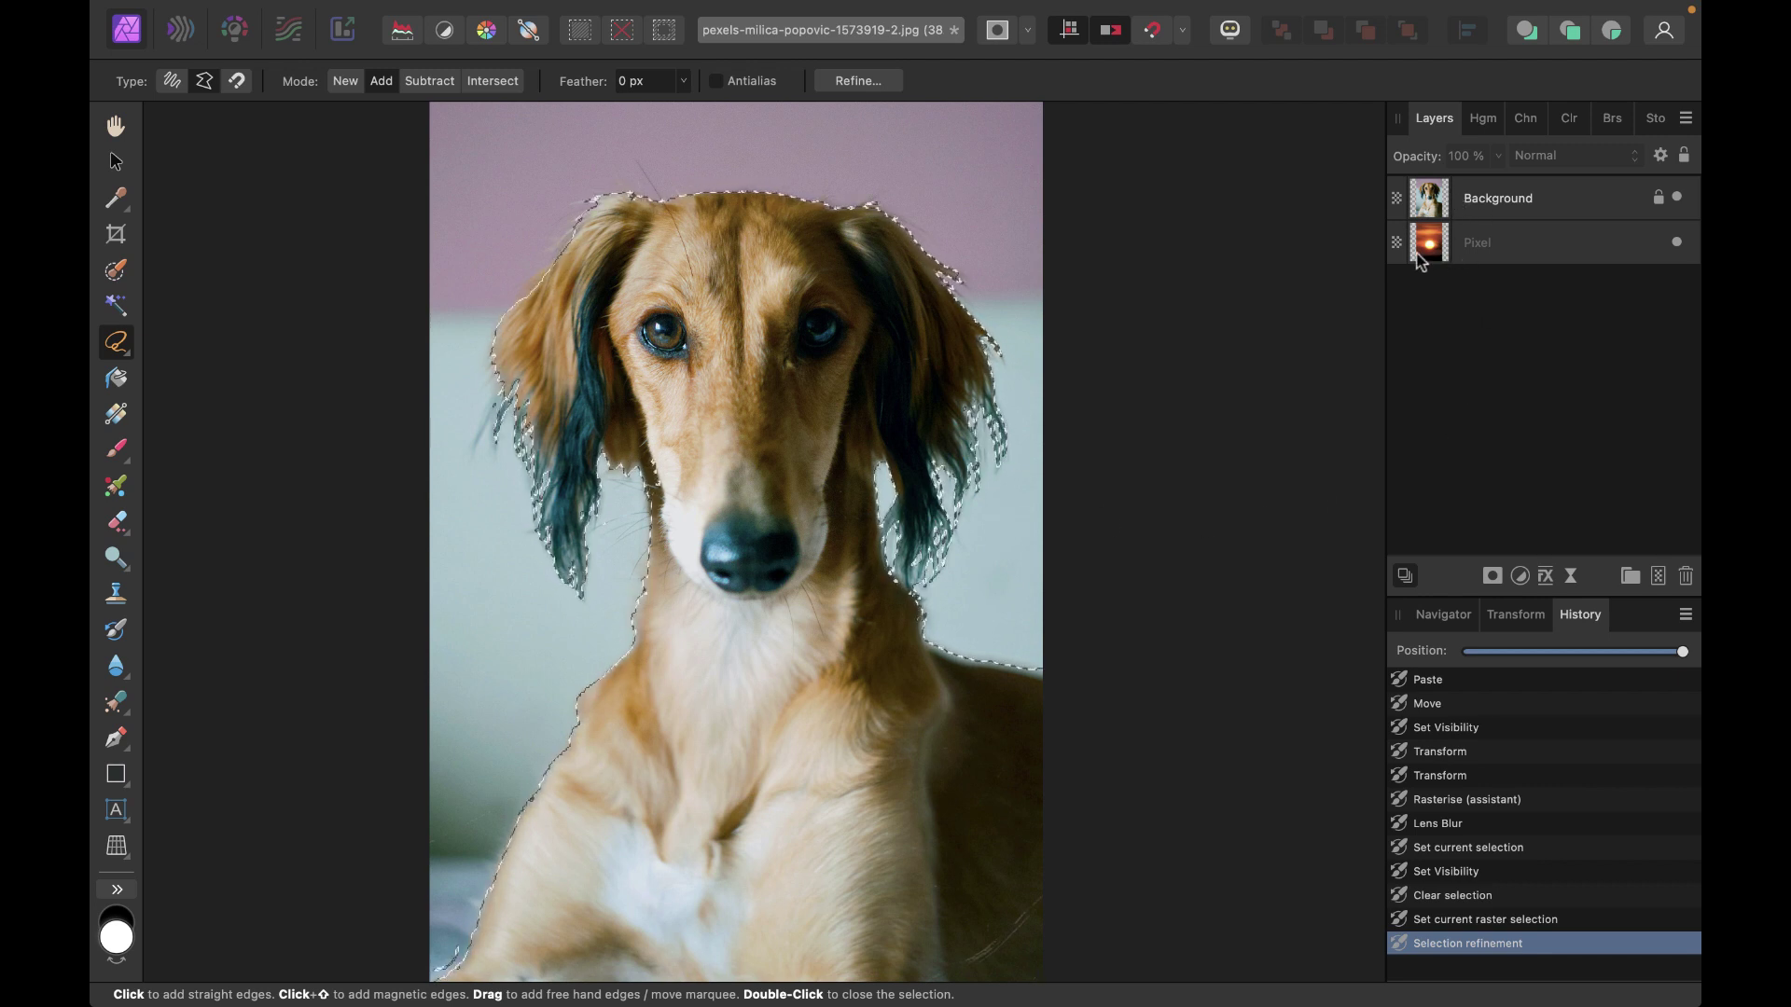
{"action": "left_click", "coordinate": [1530, 198]}
{"action": "left_click", "coordinate": [1492, 576]}
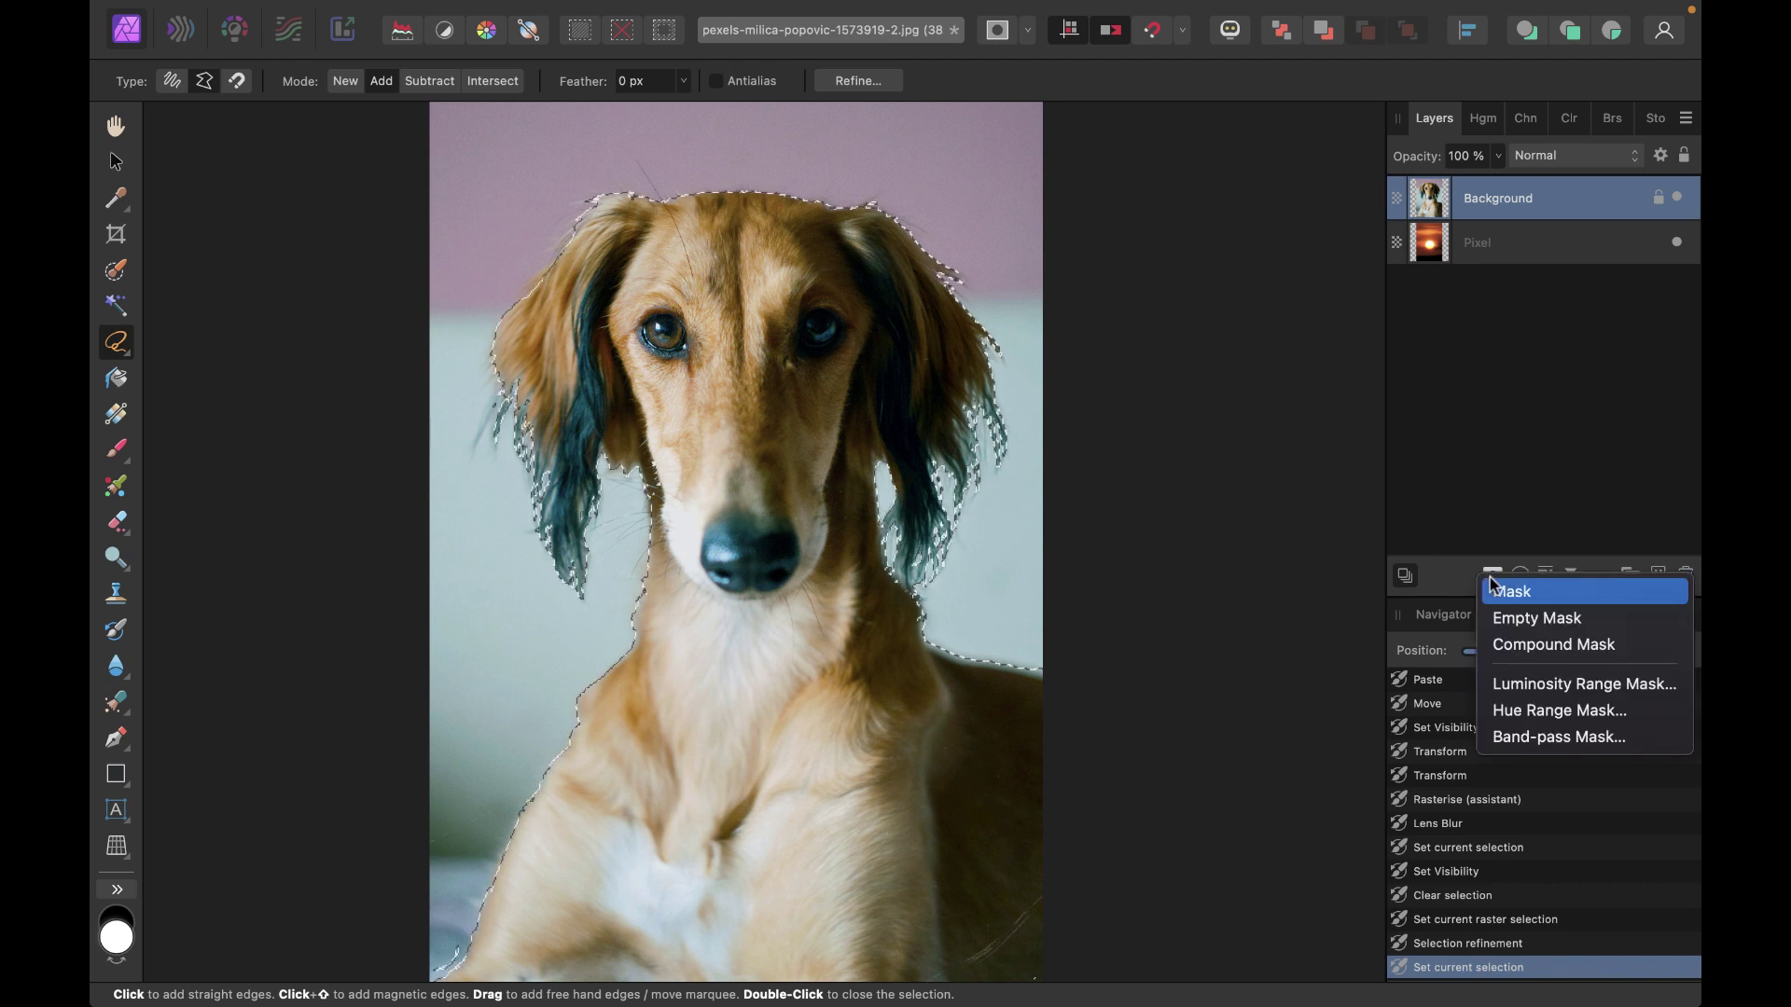
{"action": "left_click", "coordinate": [1506, 595]}
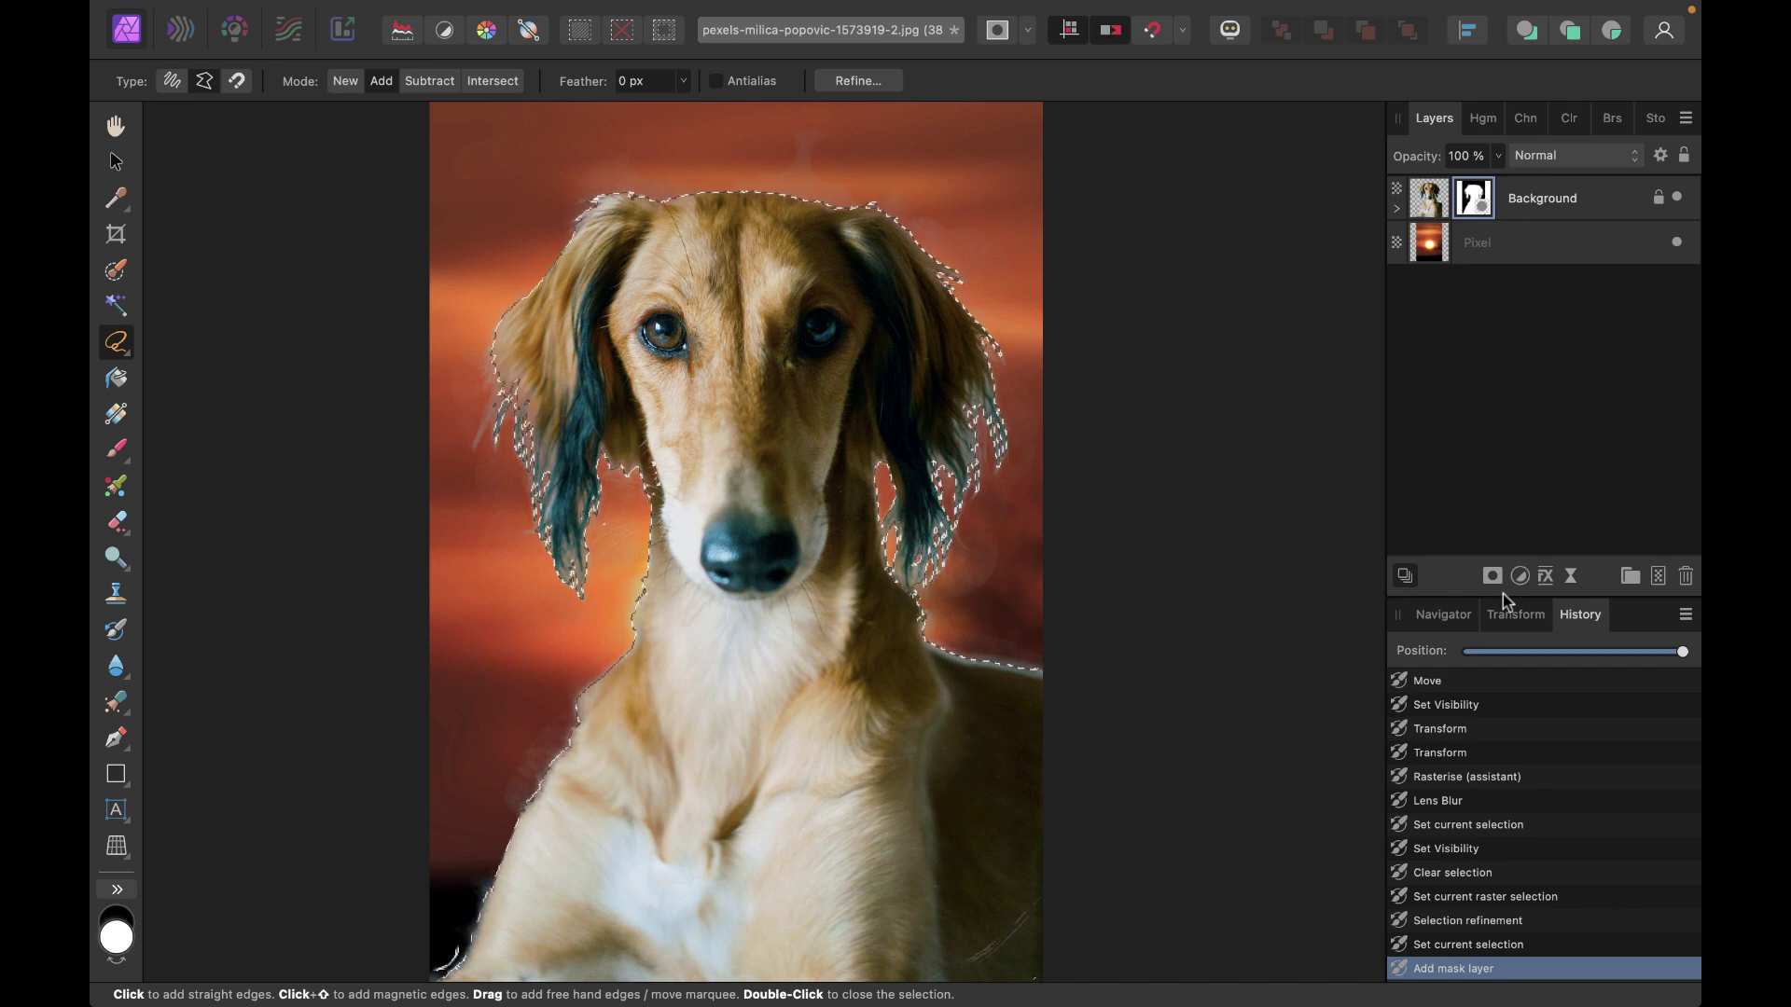
{"action": "key", "text": "super+d"}
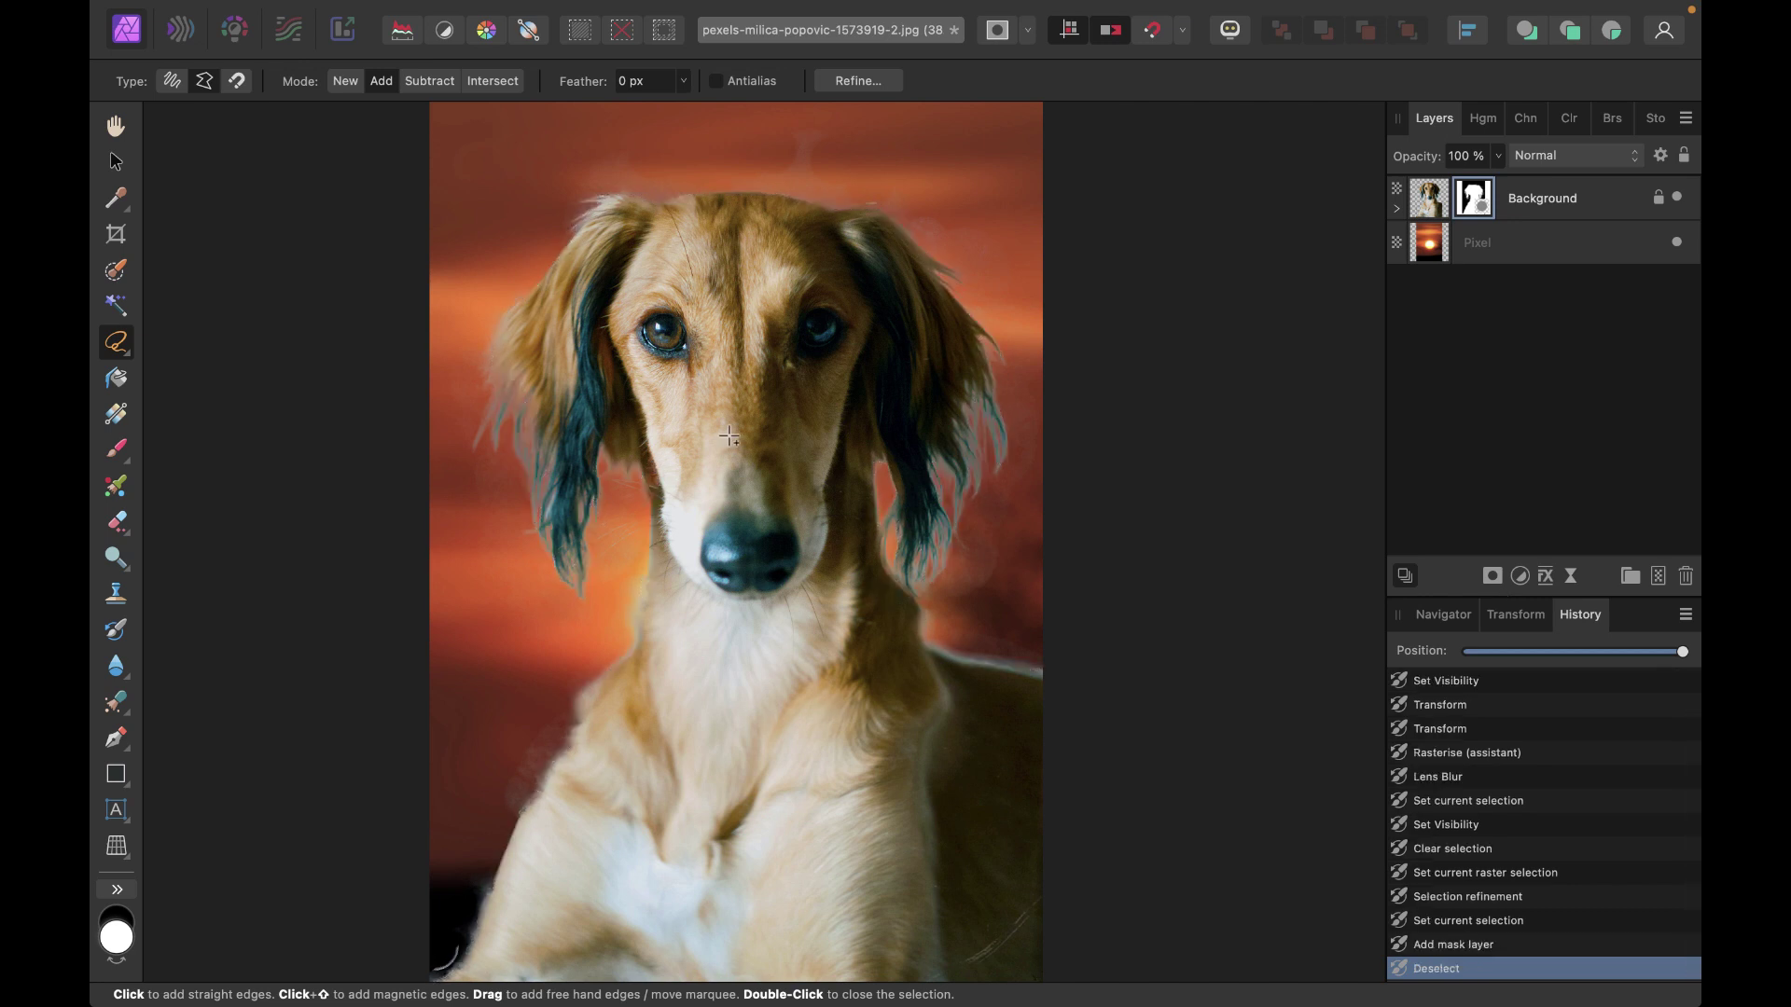
{"action": "scroll", "coordinate": [728, 435], "scroll_direction": "up", "scroll_amount": 3}
{"action": "scroll", "coordinate": [728, 435], "scroll_direction": "down", "scroll_amount": 4}
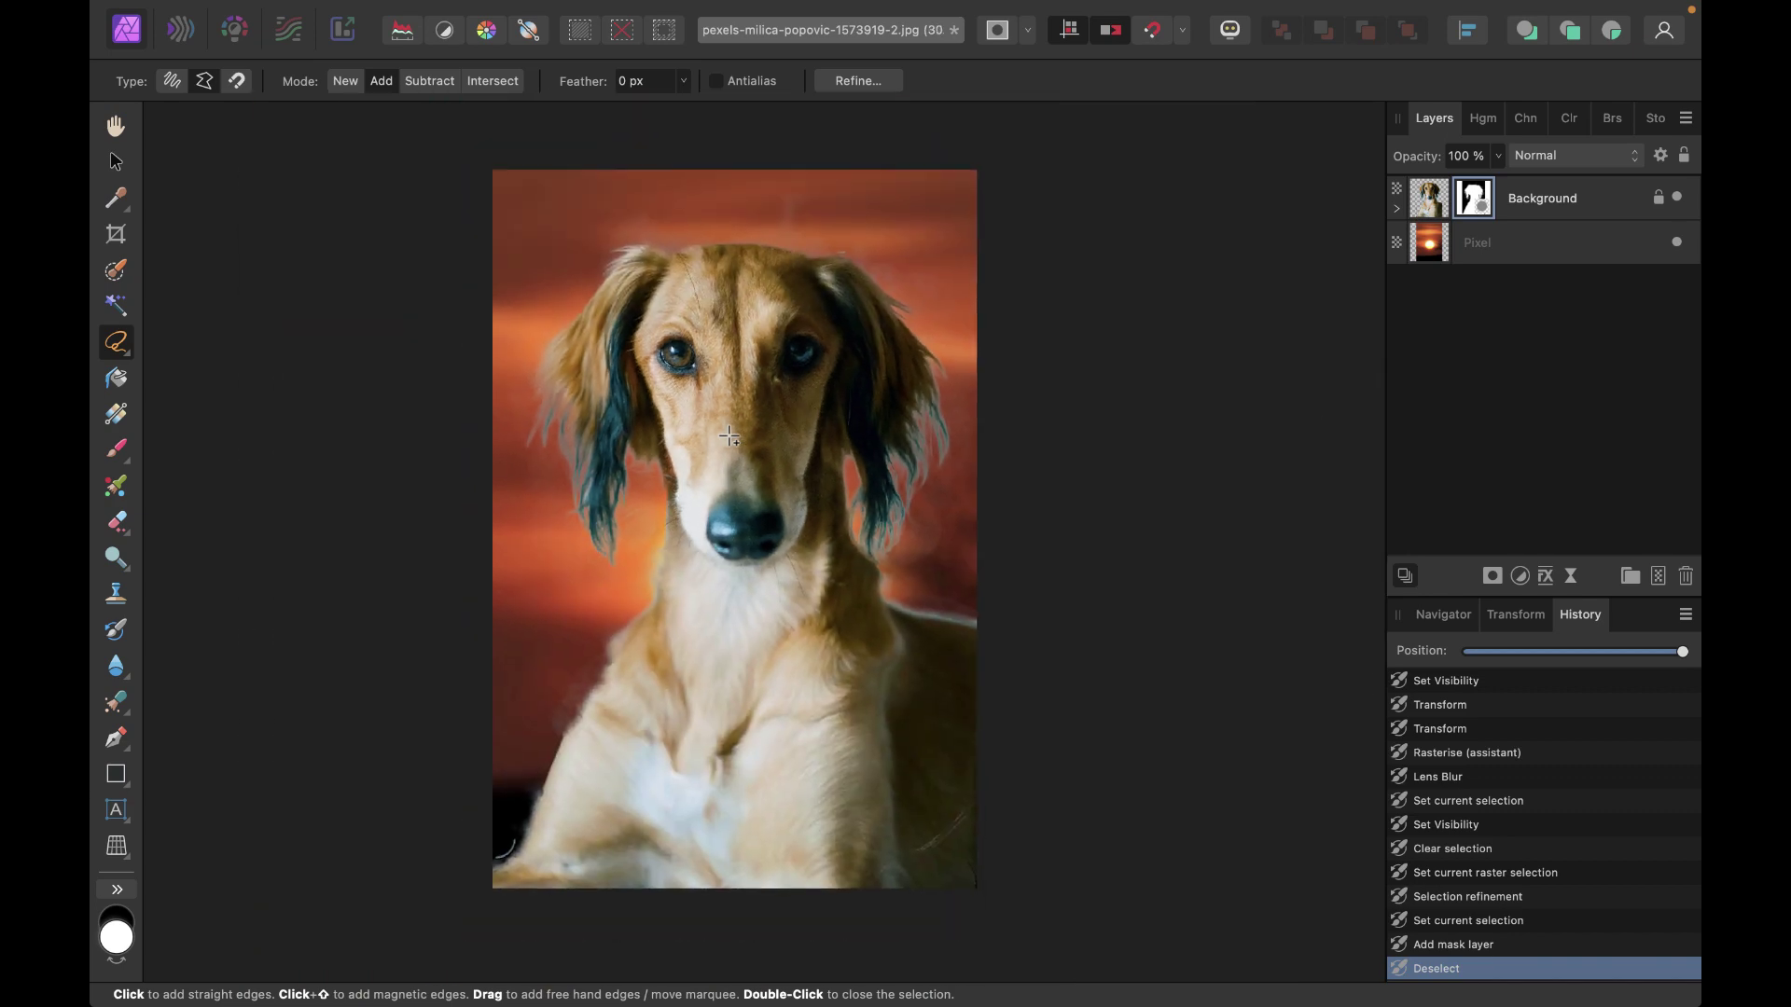
{"action": "scroll", "coordinate": [728, 436], "scroll_direction": "up", "scroll_amount": 1}
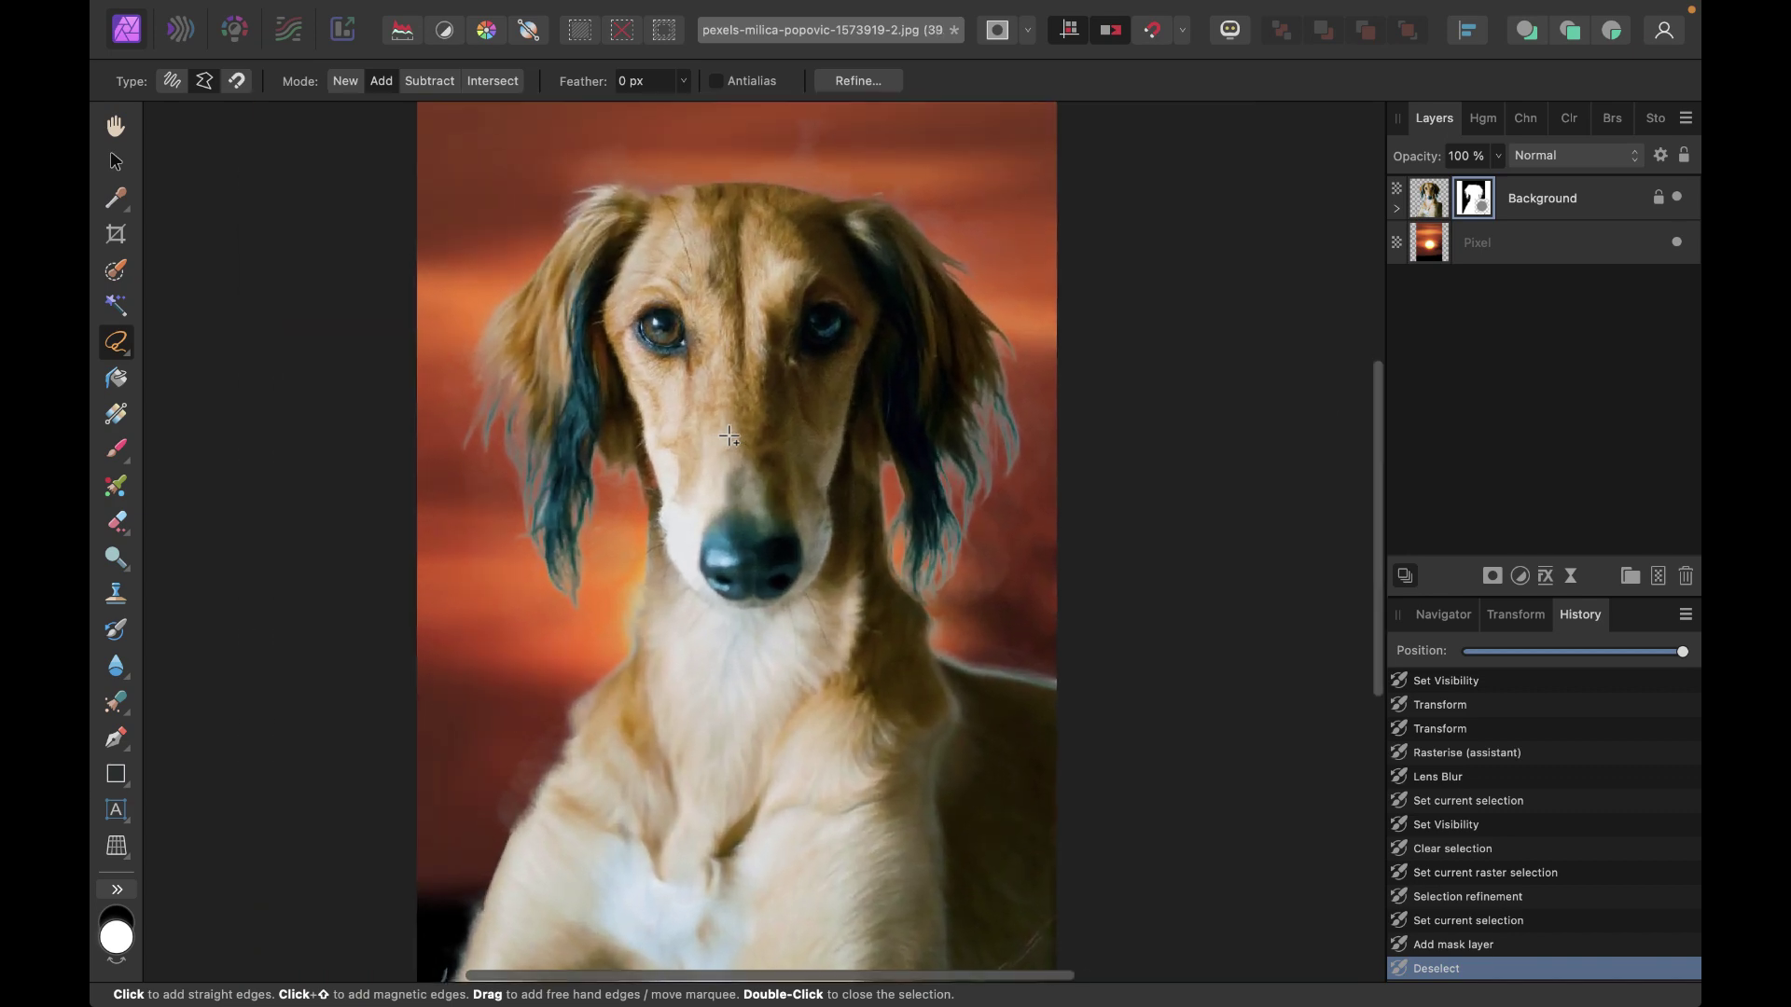
Show the Background layer's mask alone as a silhouette and pan around to inspect its edges
{"action": "left_click", "coordinate": [1394, 207]}
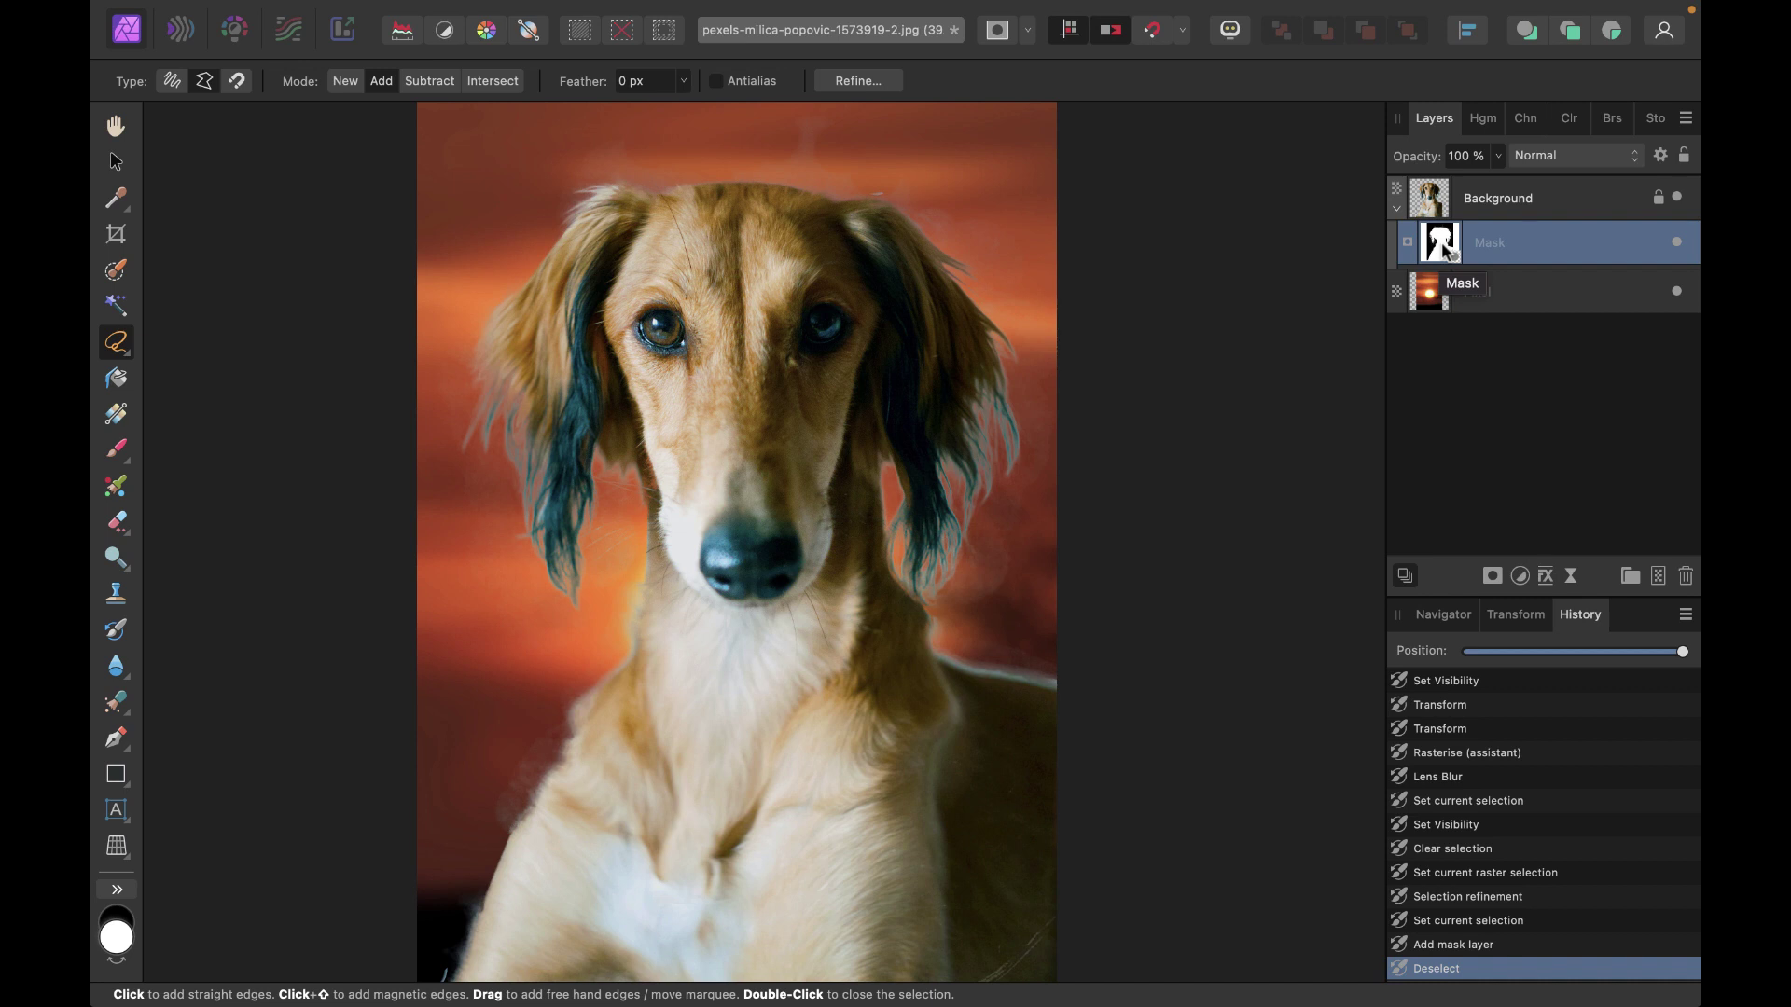
{"action": "left_click", "coordinate": [1443, 250], "text": "alt"}
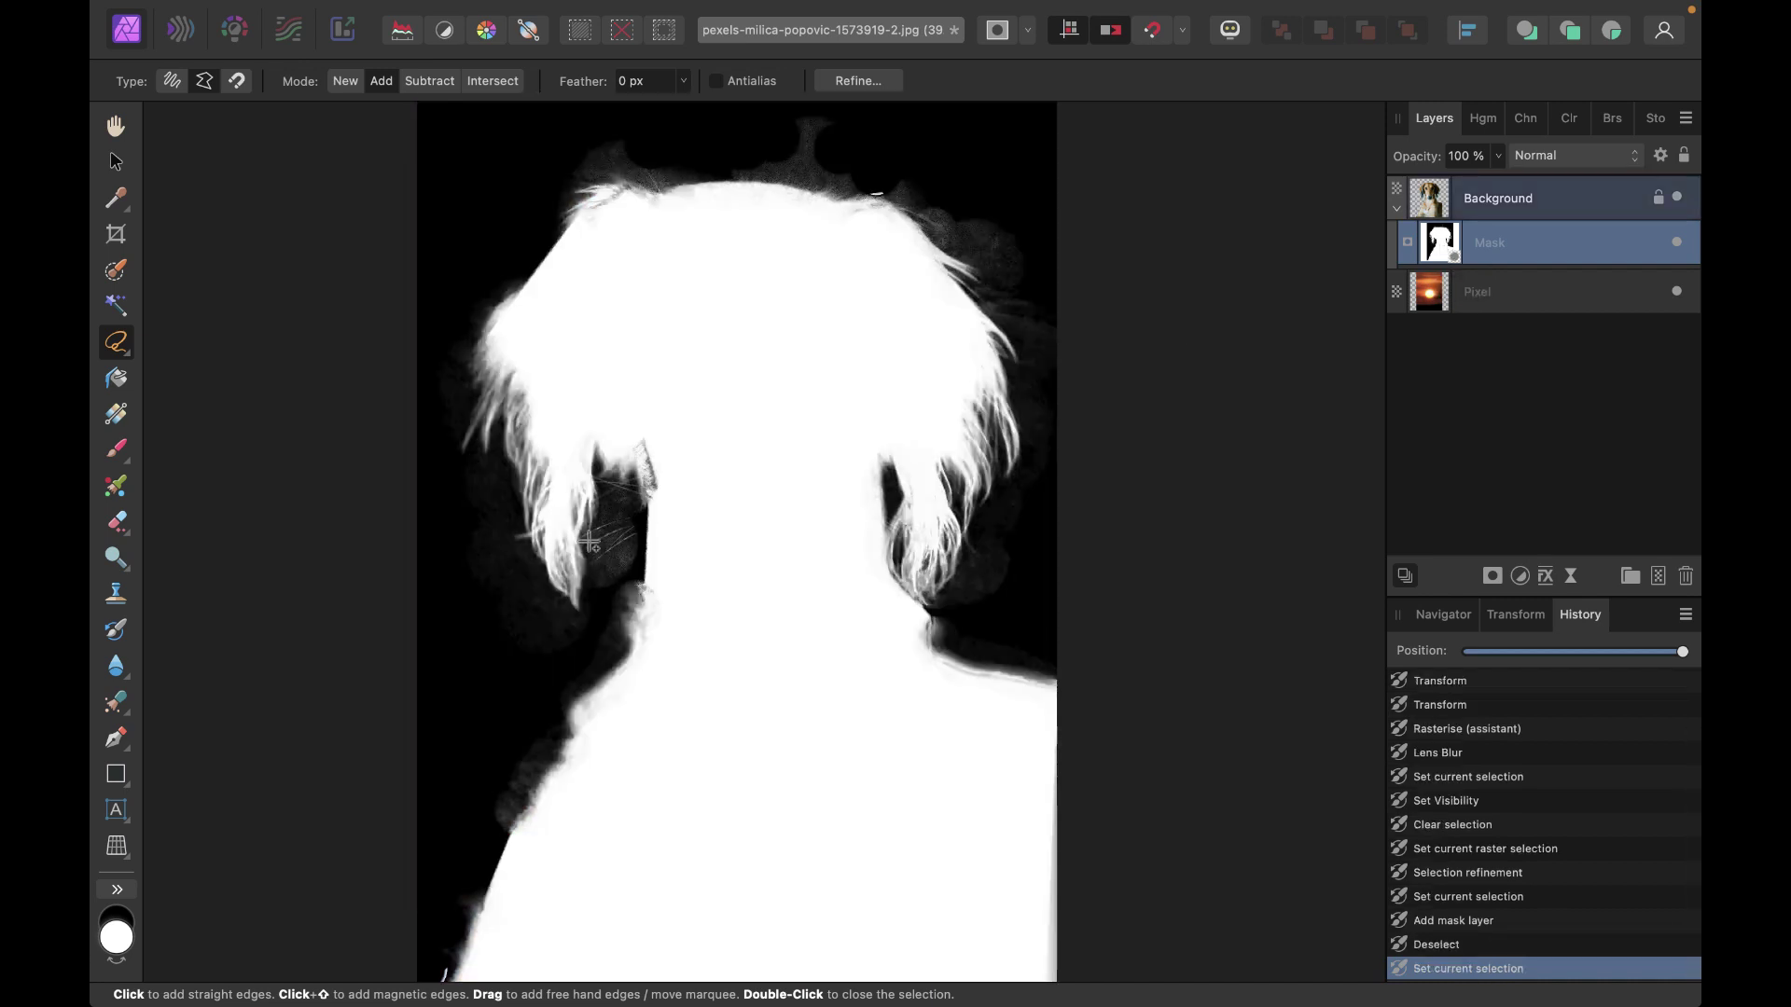
{"action": "scroll", "coordinate": [589, 544], "scroll_direction": "up", "scroll_amount": 5}
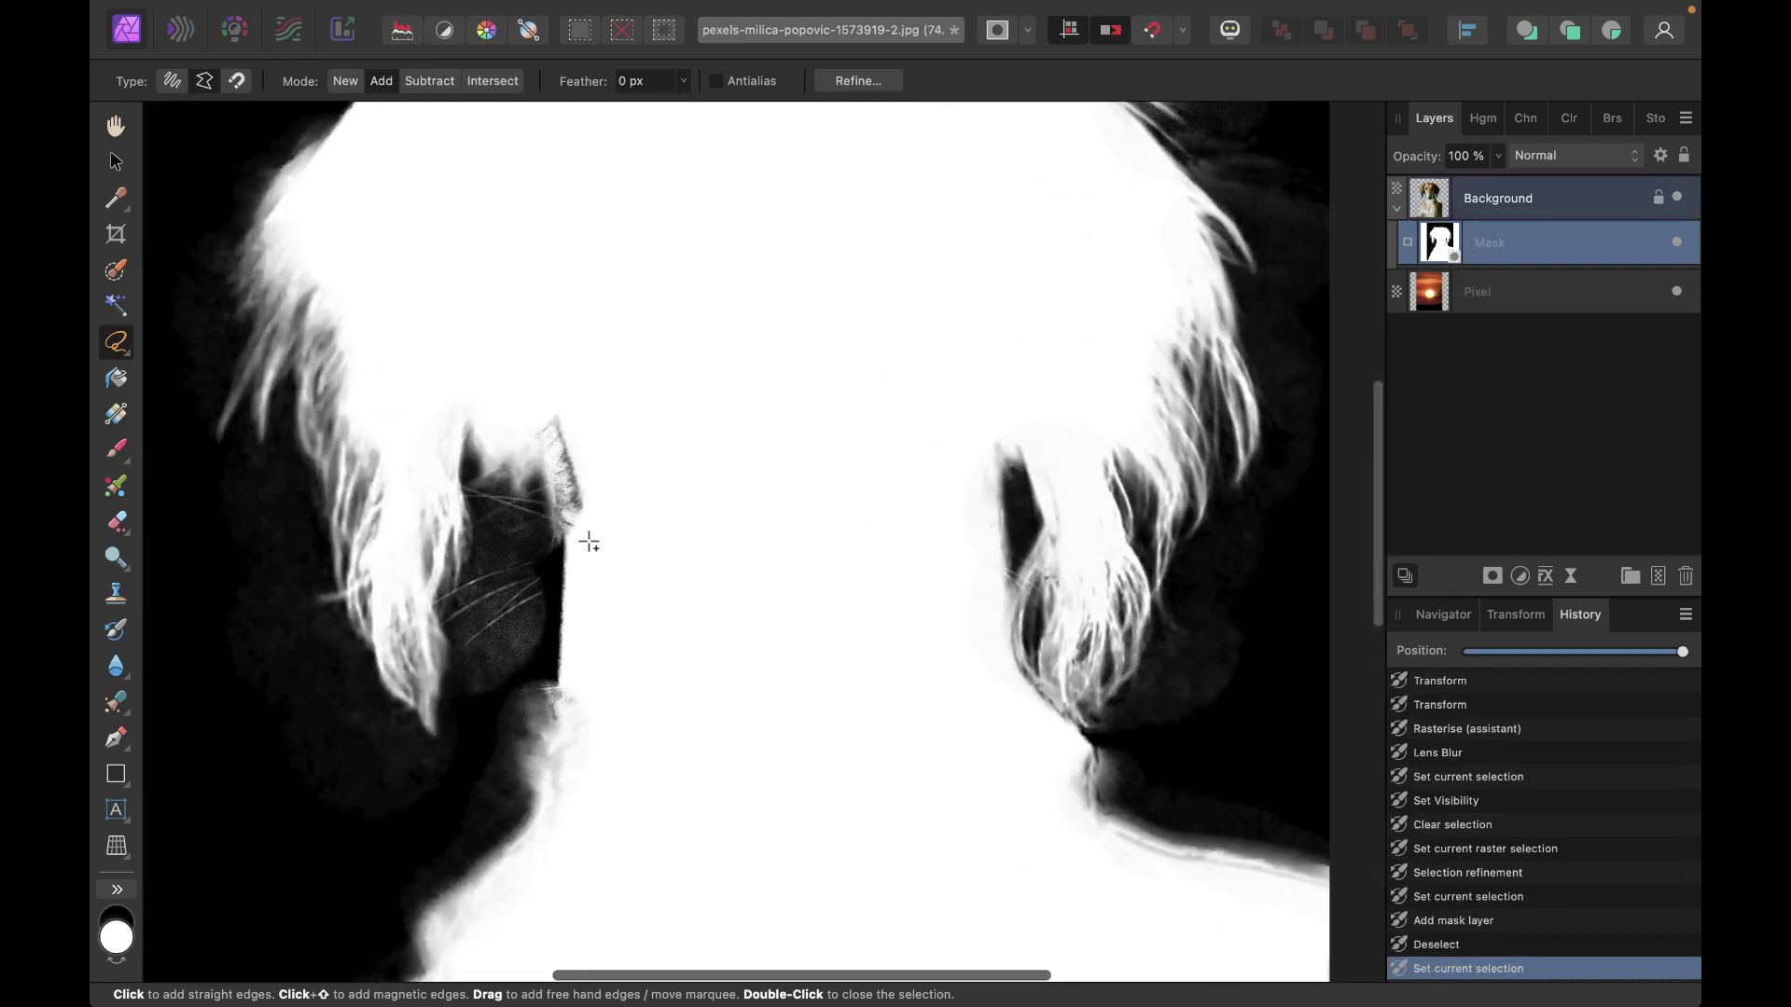
{"action": "scroll", "coordinate": [590, 543], "scroll_direction": "down", "scroll_amount": 3}
{"action": "scroll", "coordinate": [590, 544], "scroll_direction": "left", "scroll_amount": 2}
{"action": "scroll", "coordinate": [589, 543], "scroll_direction": "down", "scroll_amount": 5}
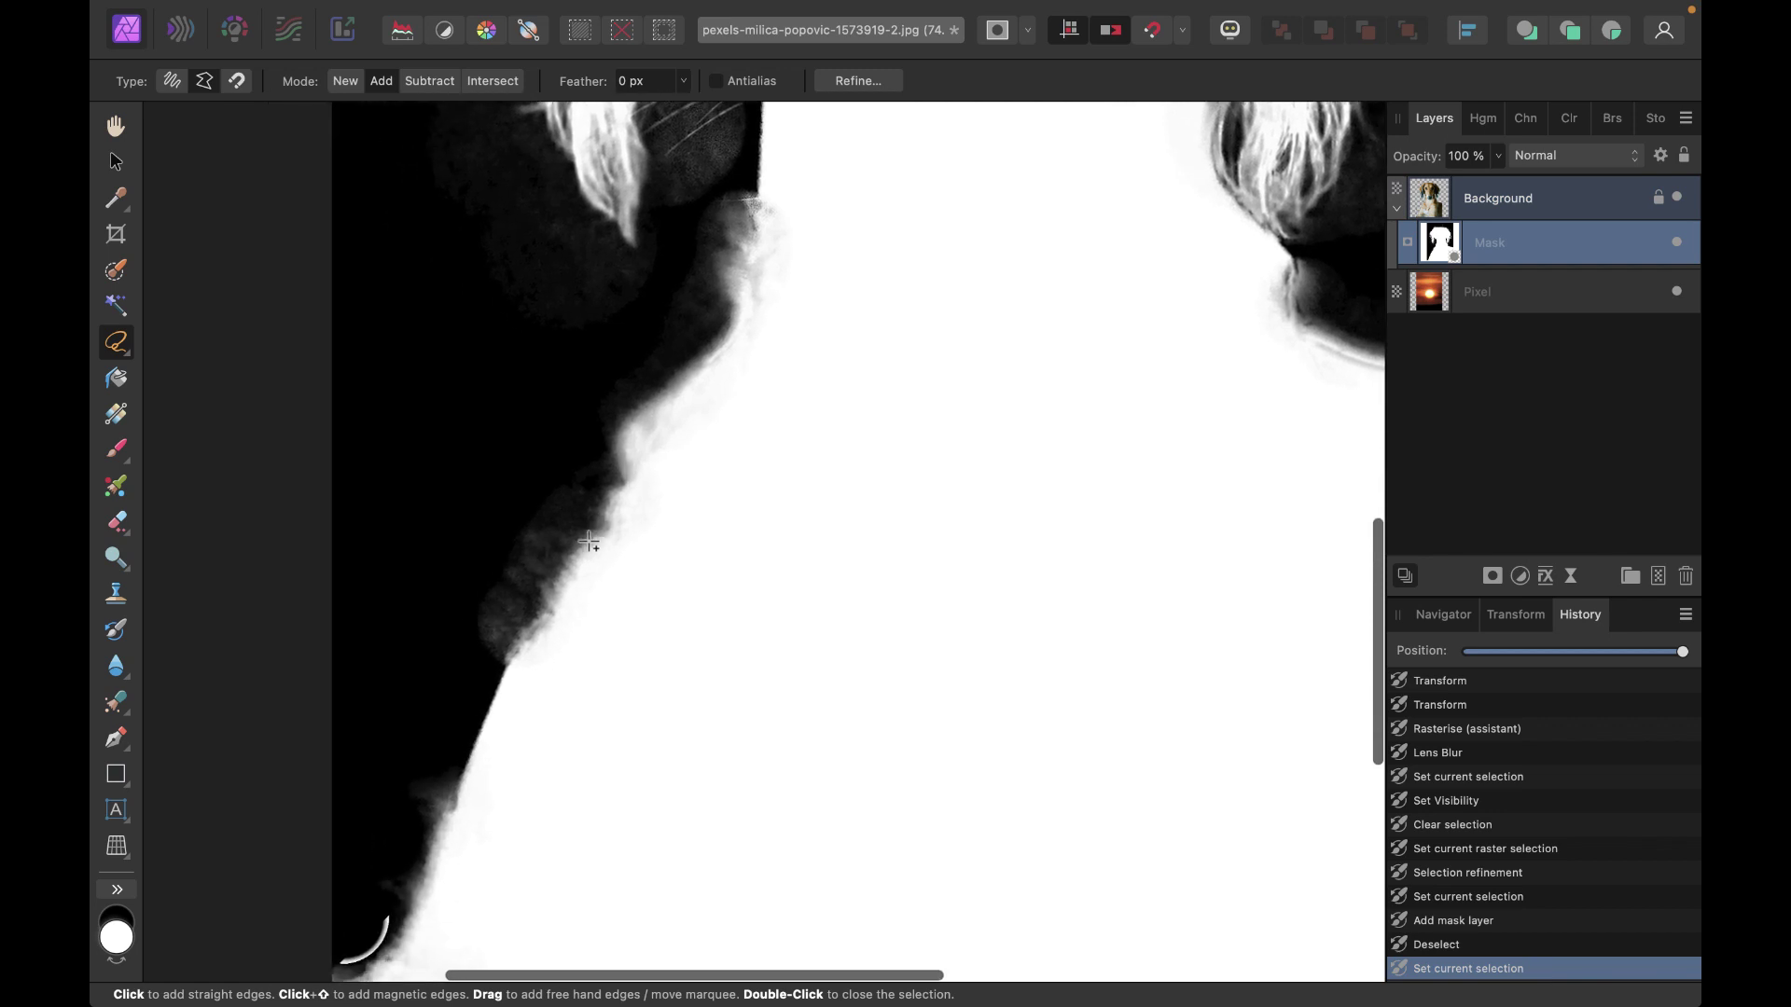
{"action": "scroll", "coordinate": [592, 628], "scroll_direction": "left", "scroll_amount": 3}
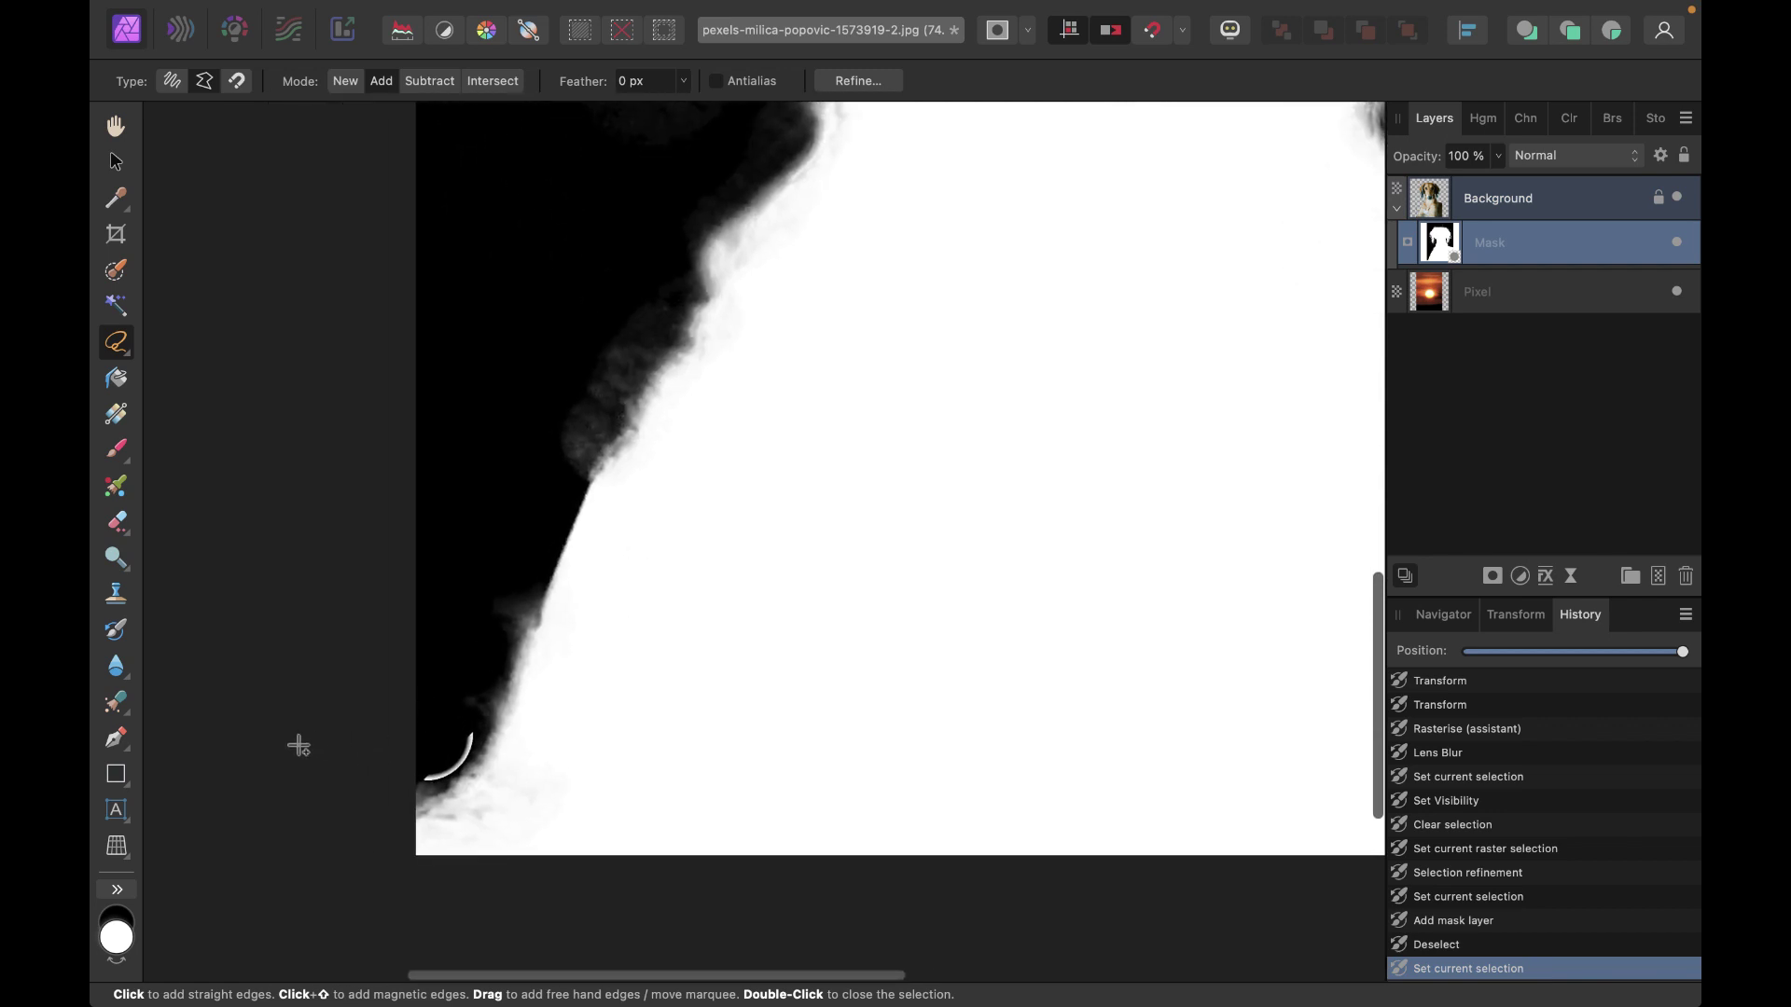
{"action": "scroll", "coordinate": [884, 537], "scroll_direction": "up", "scroll_amount": 5}
{"action": "scroll", "coordinate": [884, 537], "scroll_direction": "right", "scroll_amount": 2}
{"action": "scroll", "coordinate": [884, 544], "scroll_direction": "up", "scroll_amount": 5}
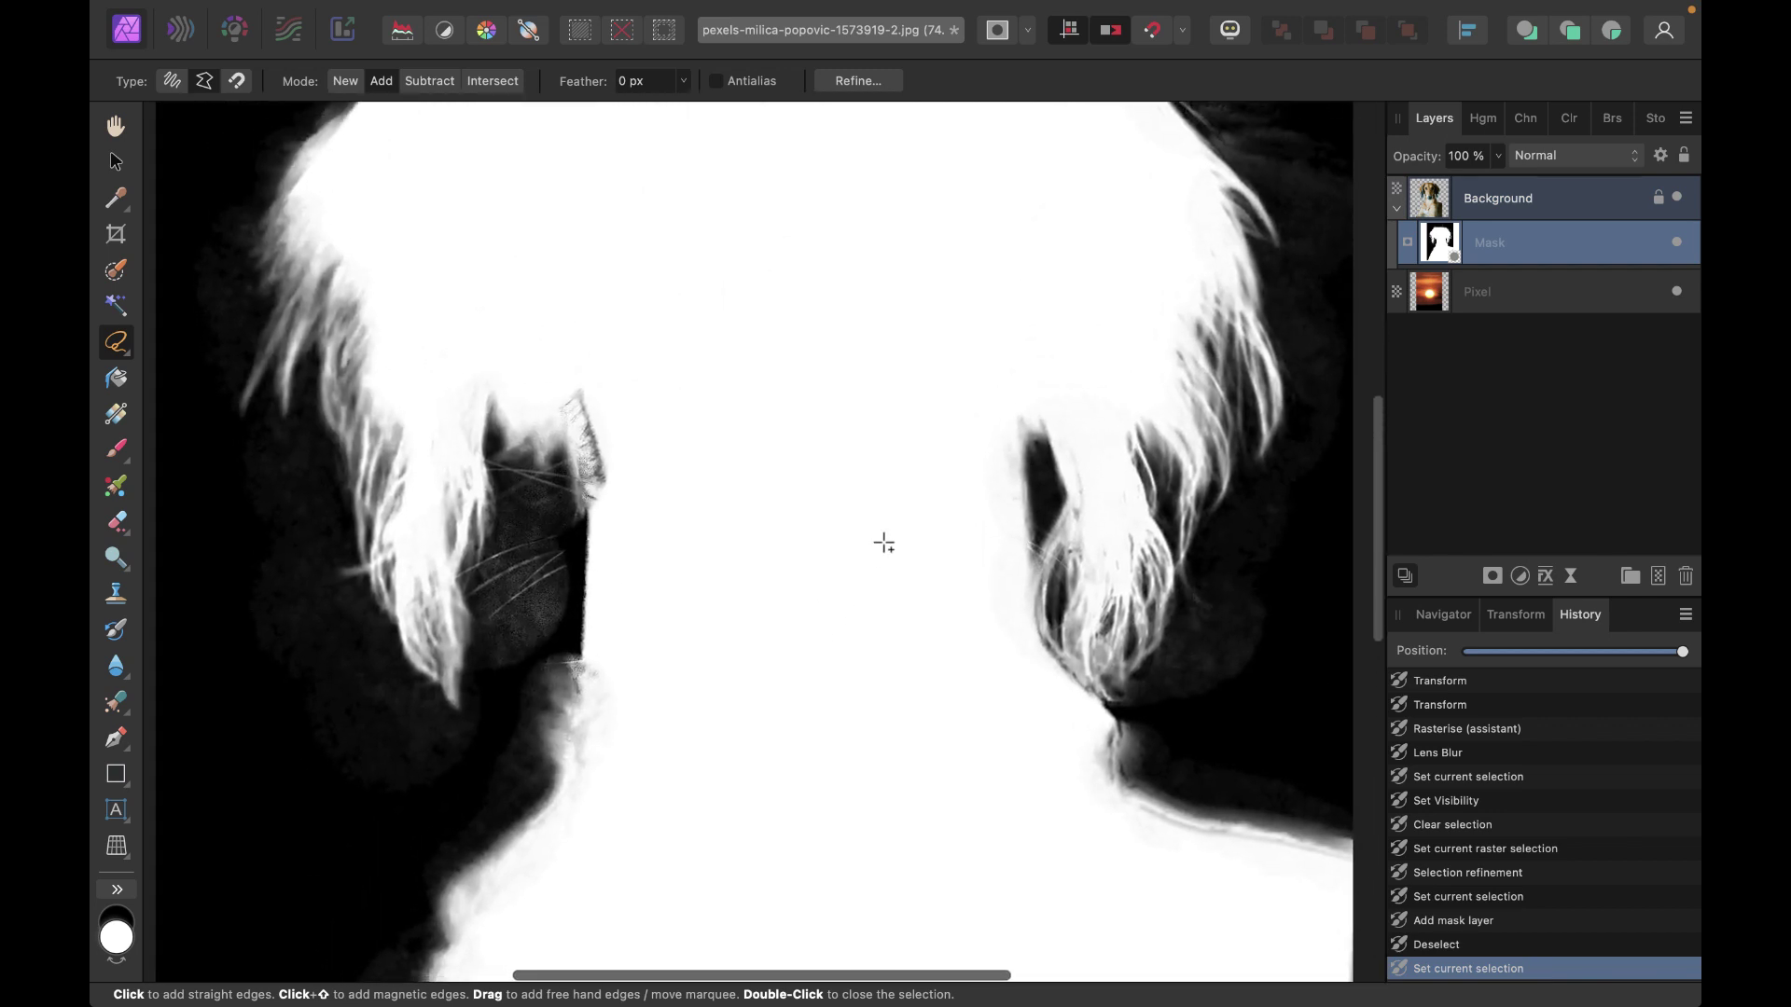
{"action": "scroll", "coordinate": [884, 544], "scroll_direction": "right", "scroll_amount": 2}
{"action": "scroll", "coordinate": [884, 544], "scroll_direction": "left", "scroll_amount": 2}
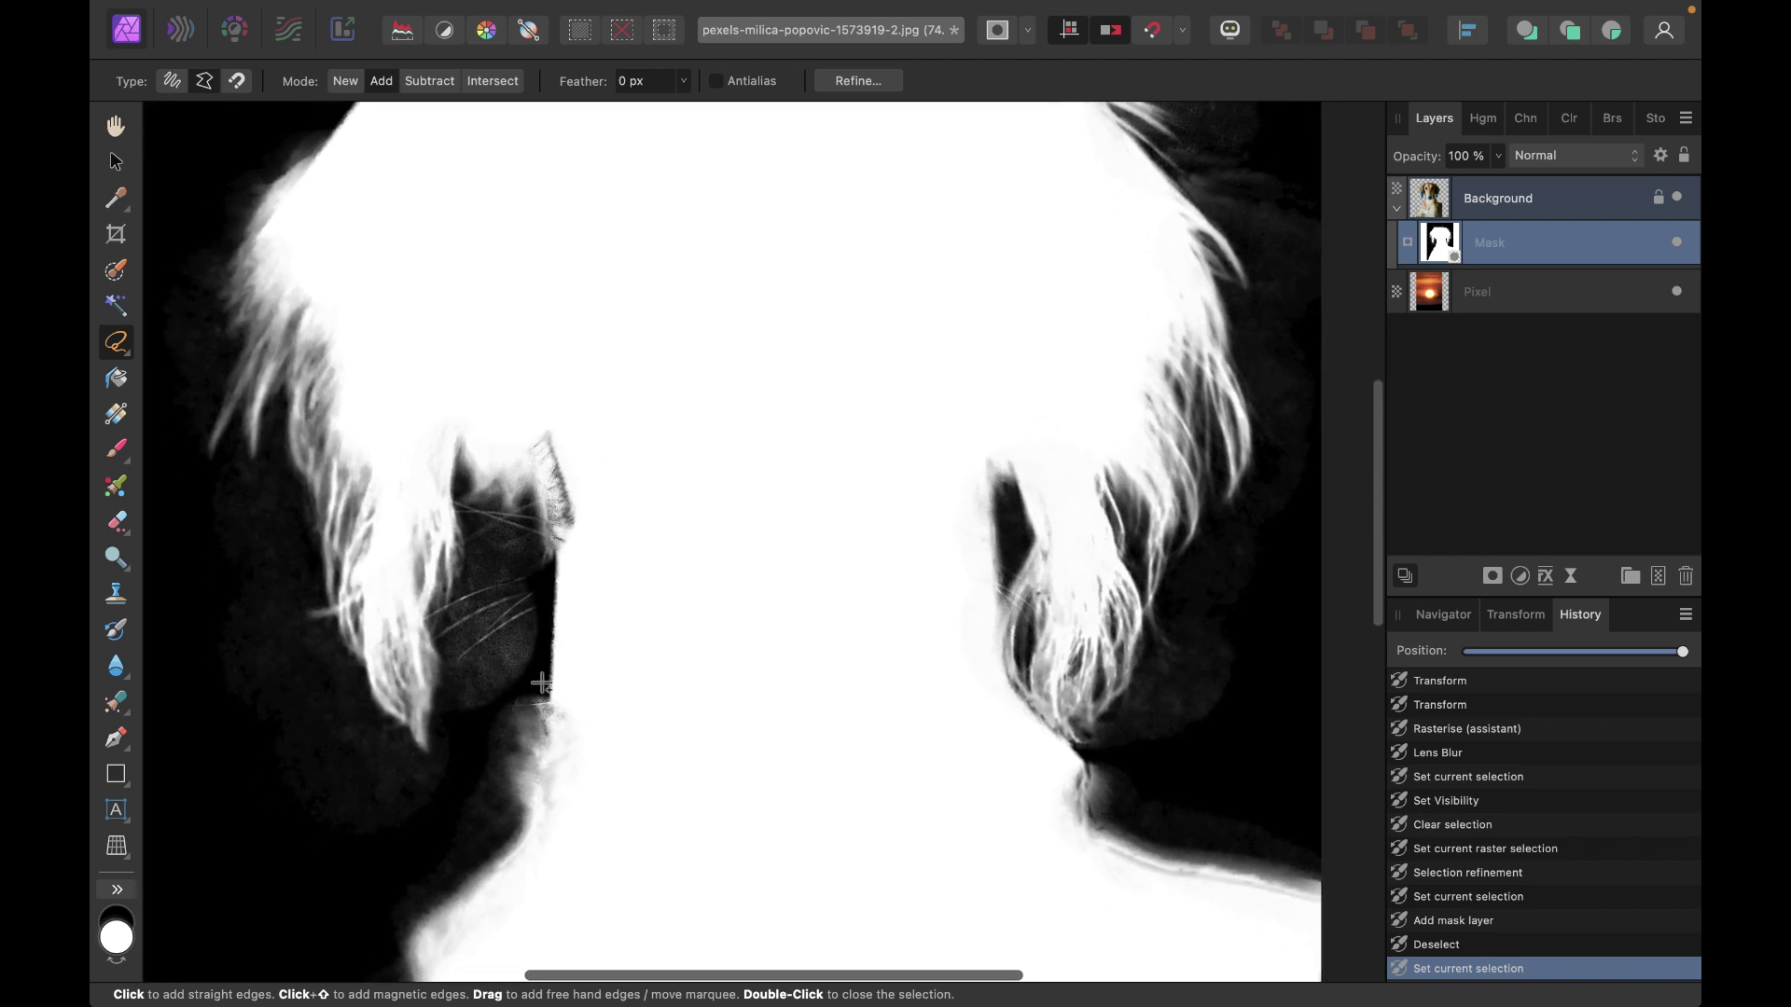
With the Paint Brush, paint white over the neck and lower chest areas of the mask
{"action": "key", "text": "super+minus"}
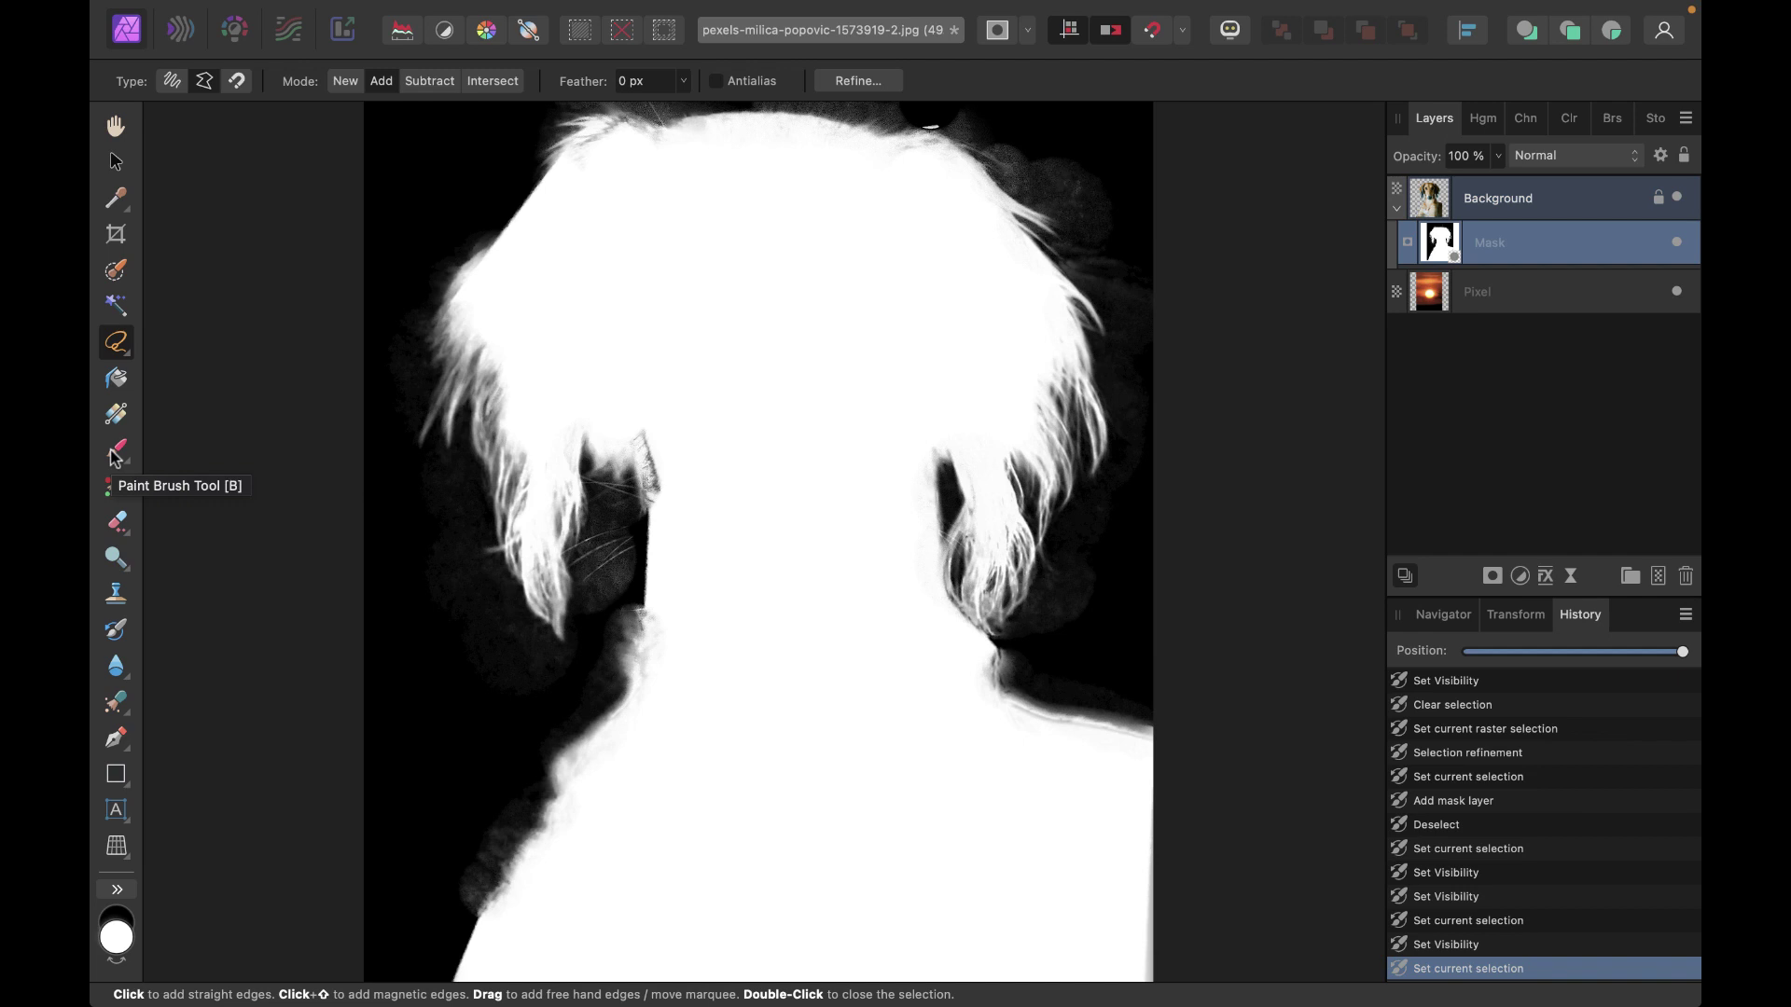
{"action": "left_click", "coordinate": [116, 452]}
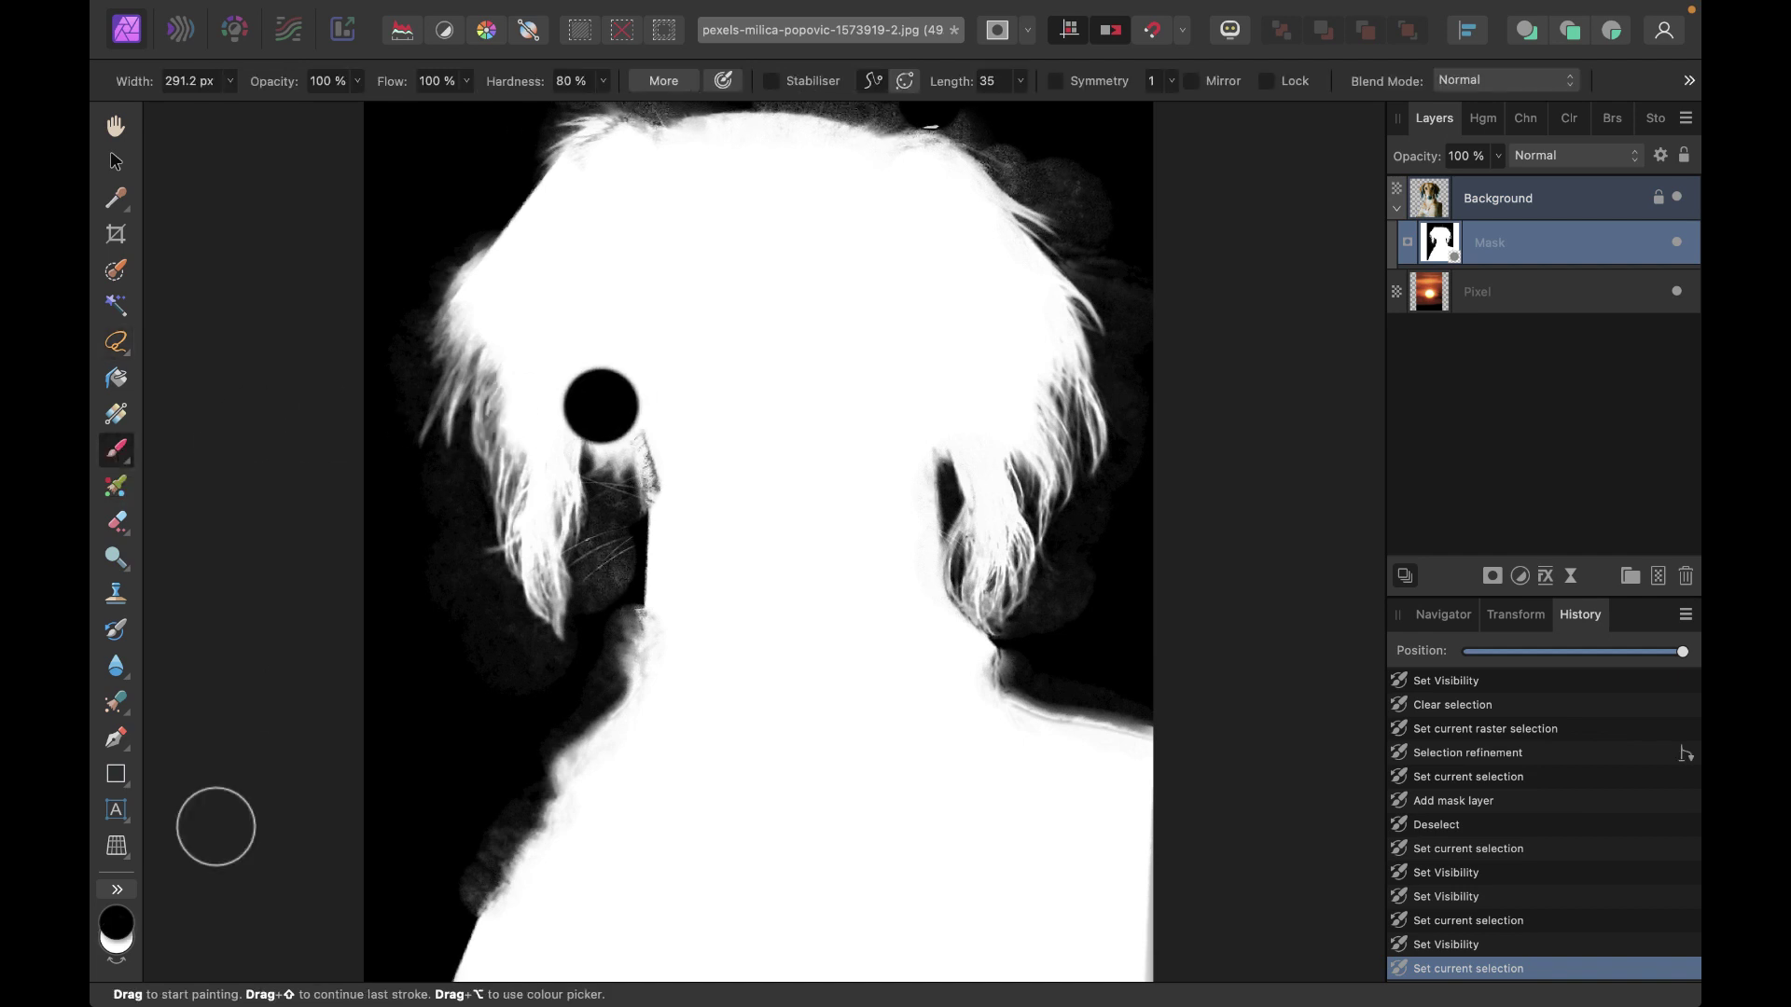
{"action": "left_click", "coordinate": [123, 948]}
{"action": "left_click", "coordinate": [123, 950]}
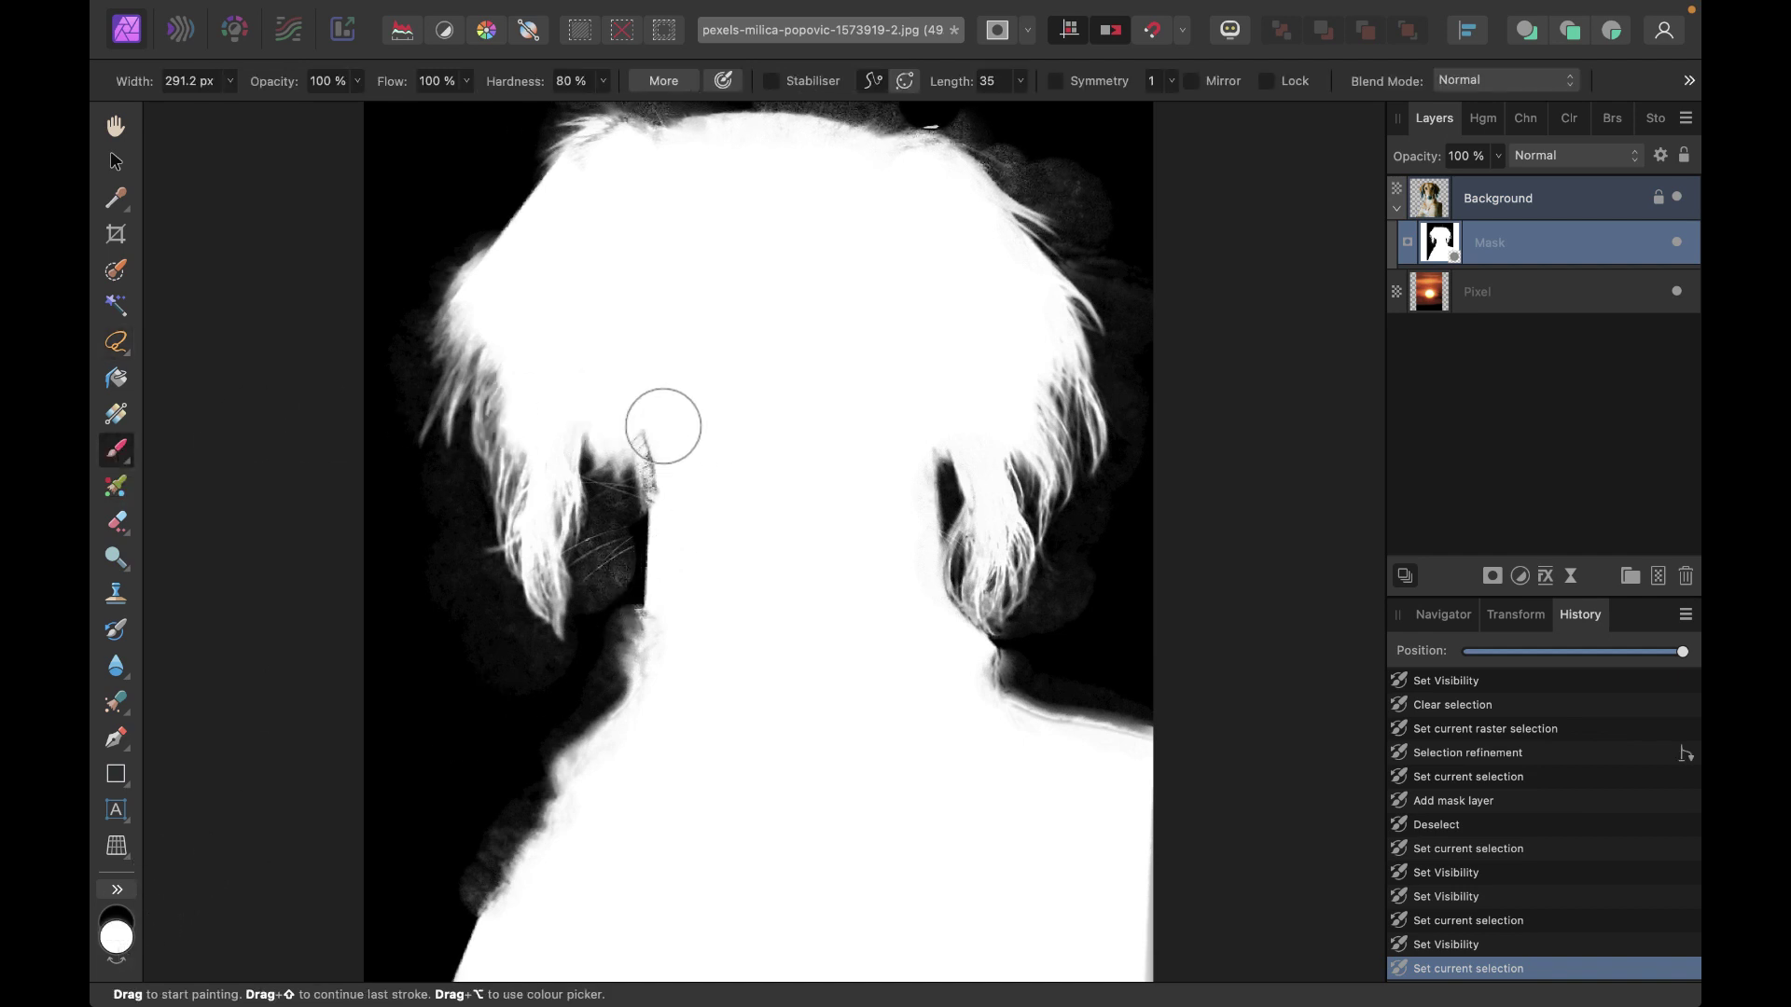
{"action": "left_click_drag", "start_coordinate": [662, 422], "coordinate": [670, 451]}
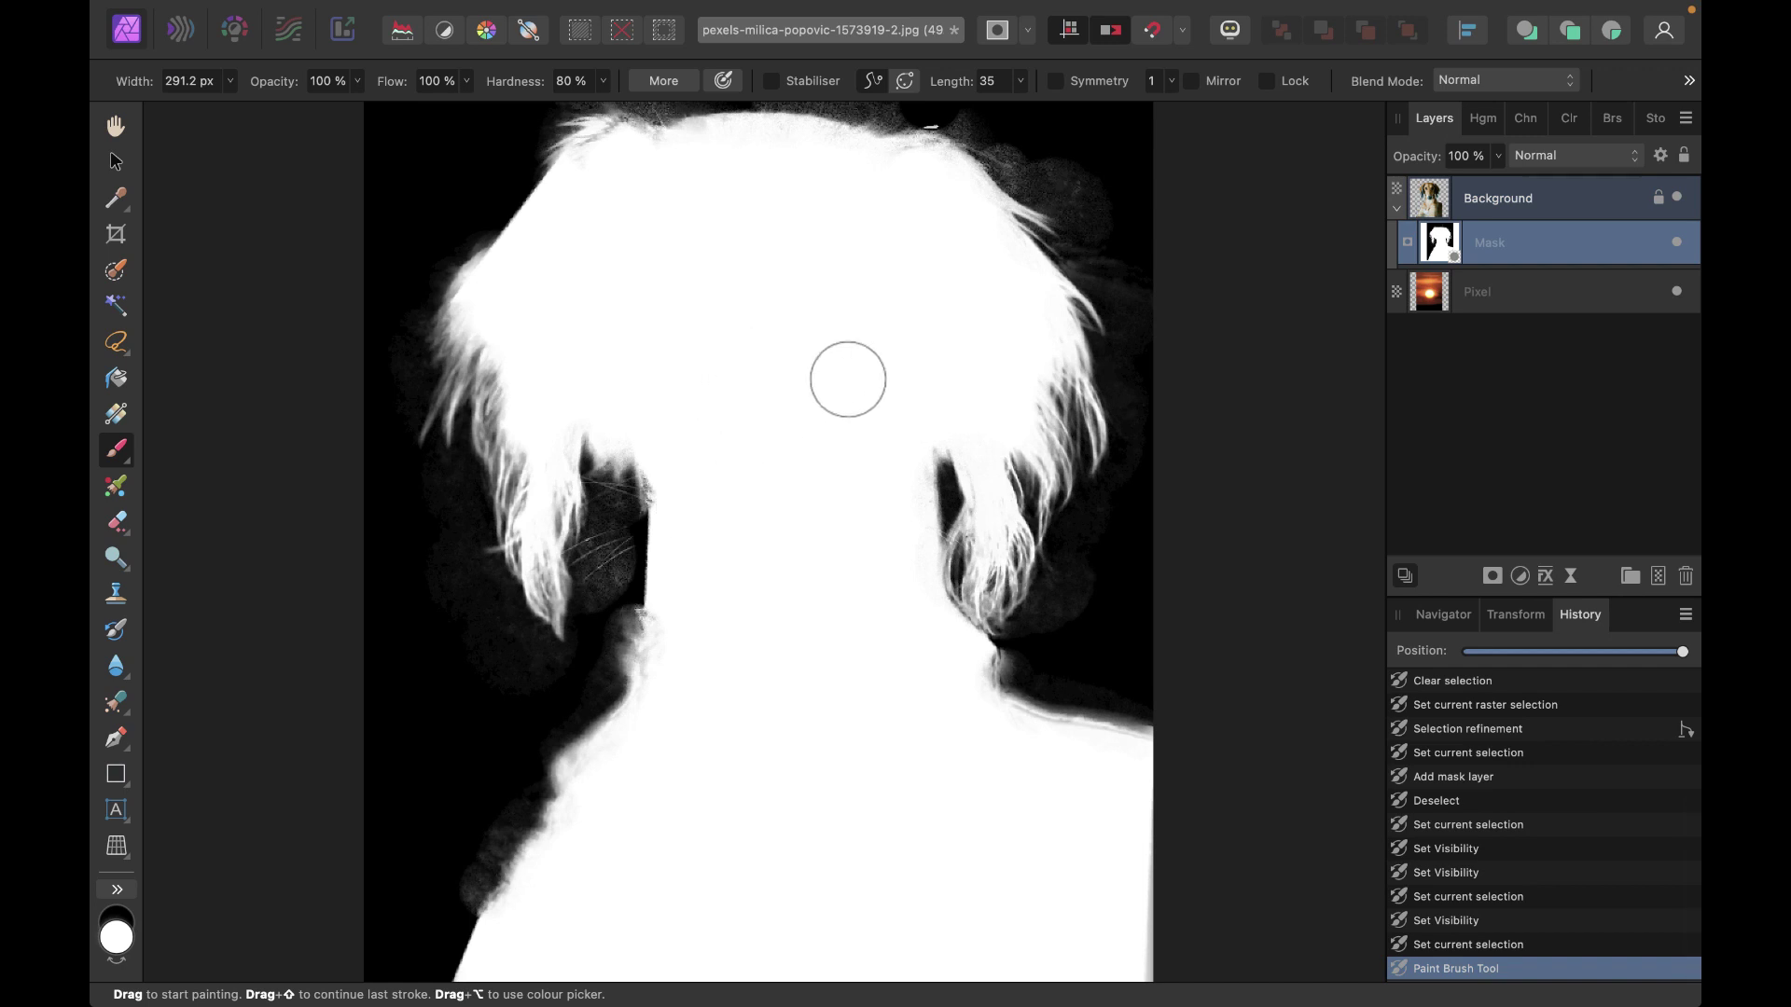
{"action": "mouse_move", "coordinate": [817, 506]}
{"action": "left_mouse_down"}
{"action": "mouse_move", "coordinate": [836, 676]}
{"action": "mouse_move", "coordinate": [1057, 913]}
{"action": "left_mouse_up"}
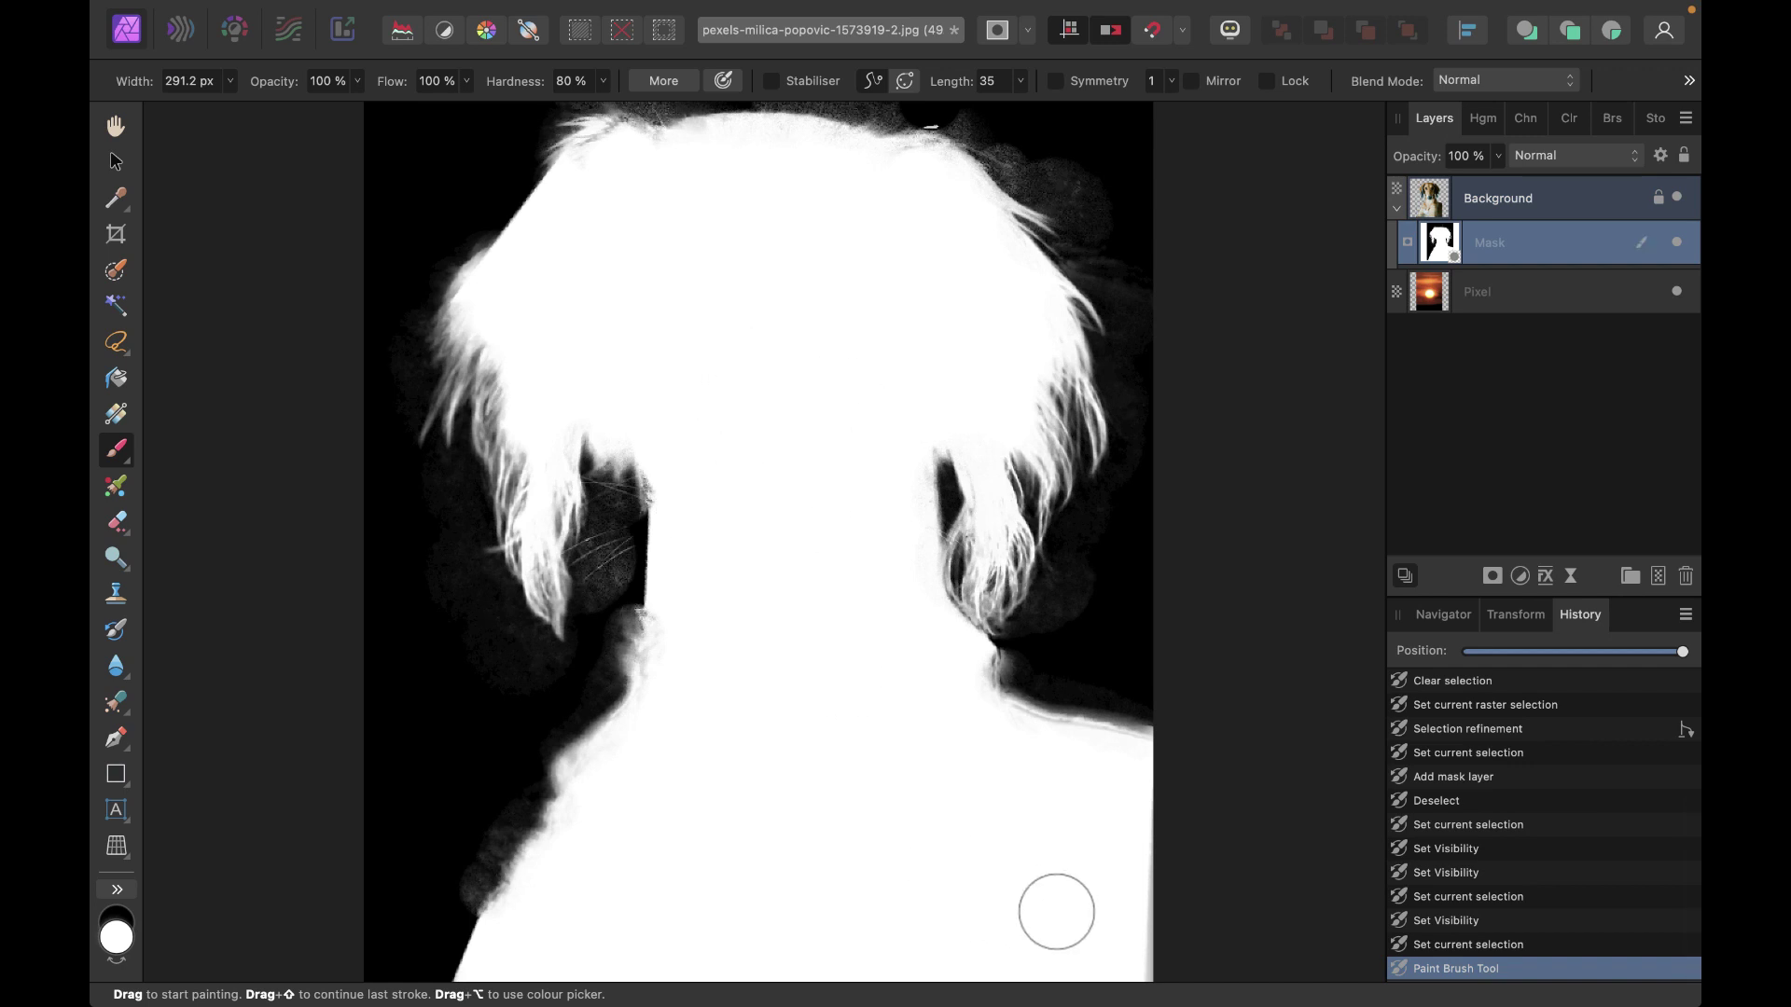
{"action": "scroll", "coordinate": [619, 883], "scroll_direction": "up", "scroll_amount": 5}
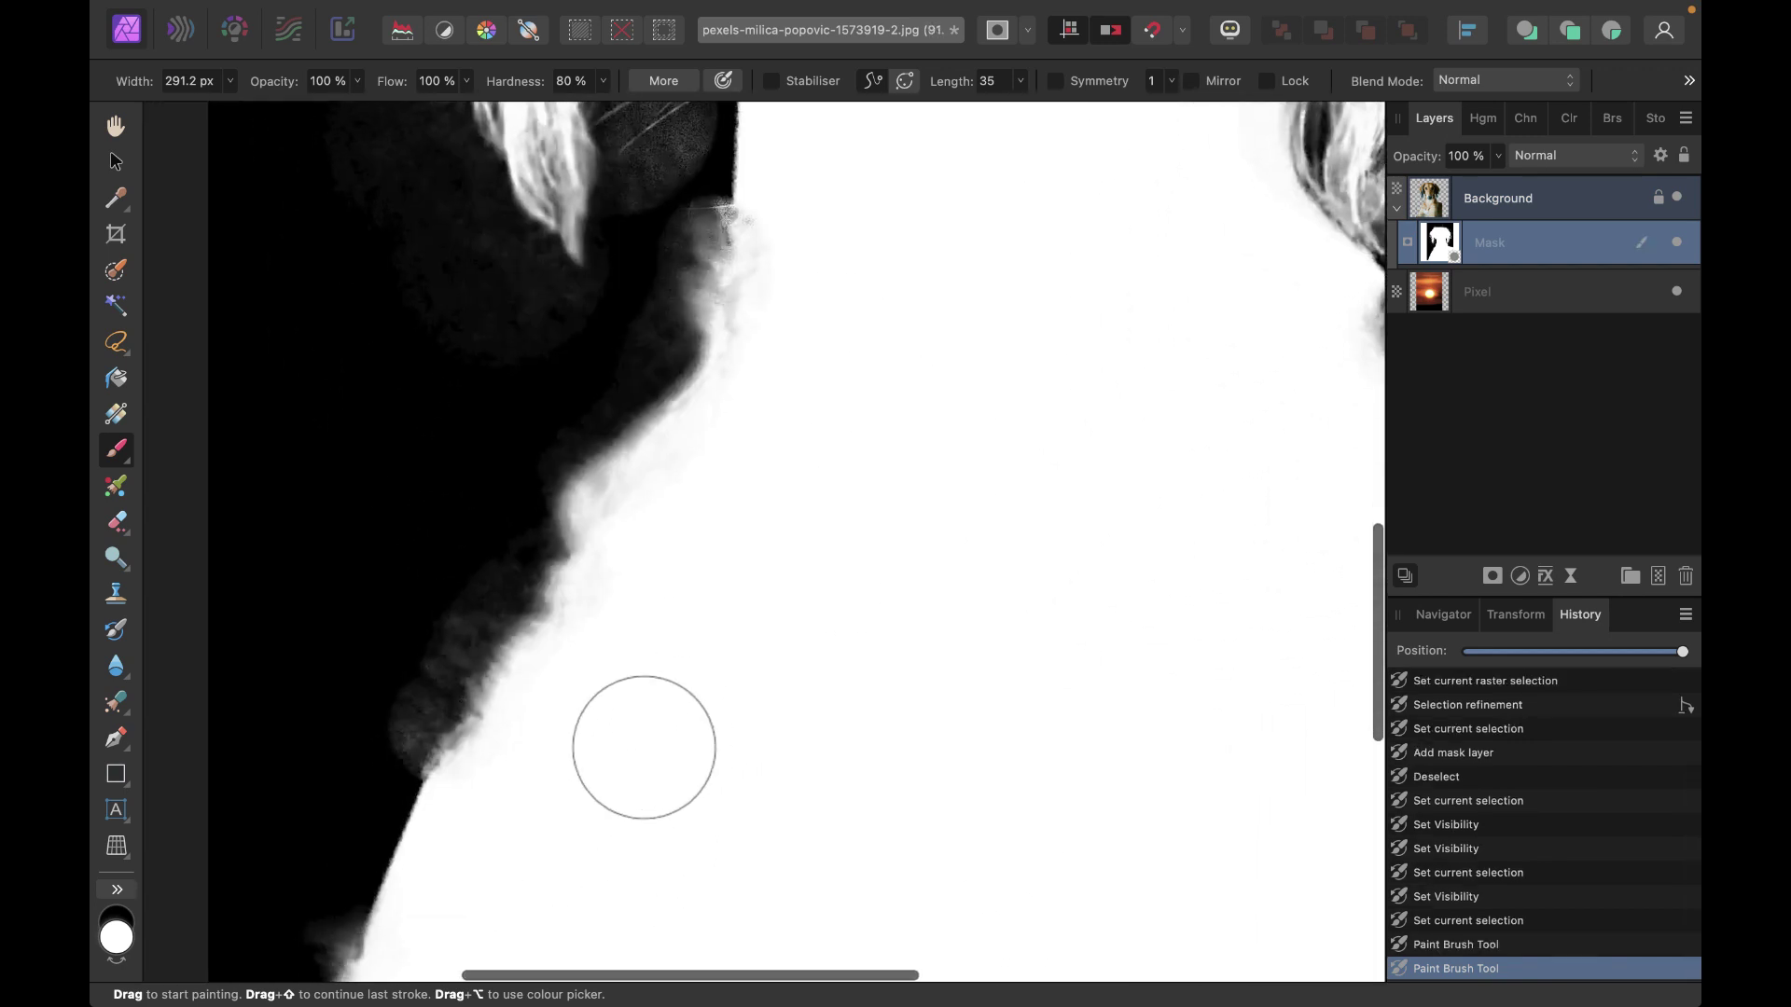
{"action": "scroll", "coordinate": [644, 746], "scroll_direction": "down", "scroll_amount": 5}
{"action": "scroll", "coordinate": [644, 746], "scroll_direction": "left", "scroll_amount": 5}
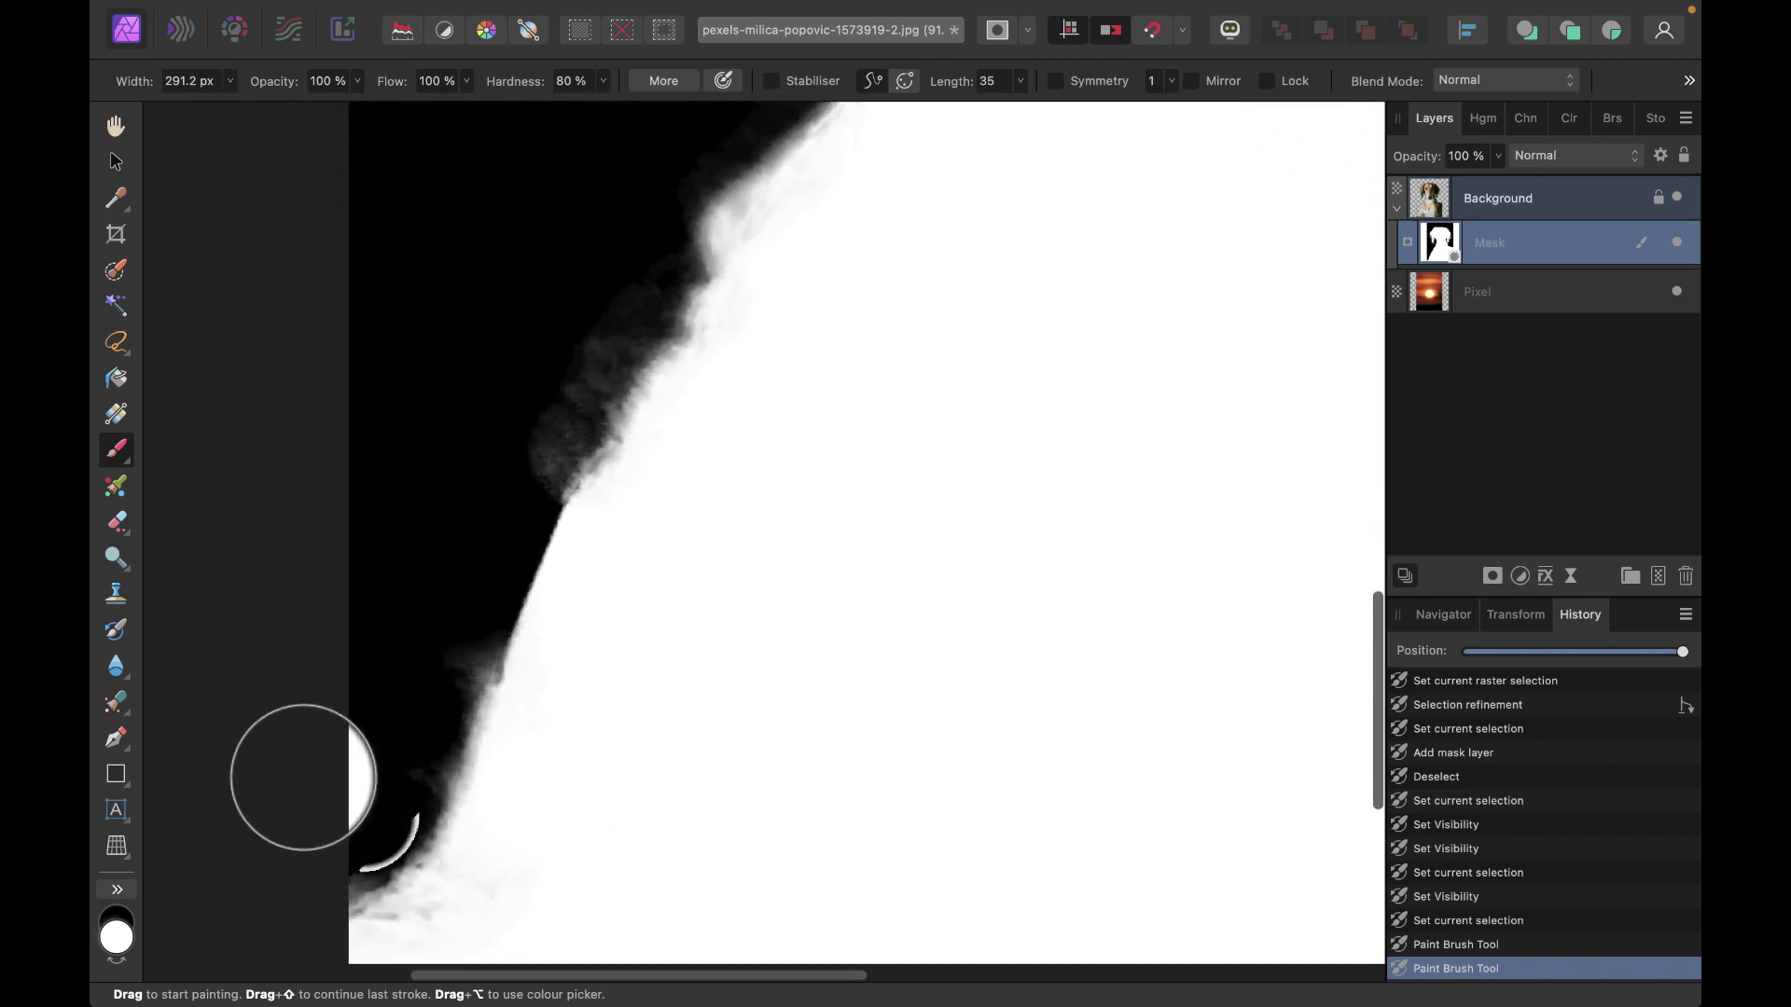
Switch to black and paint out the white sliver and grey fringe beside the hair and ear
{"action": "left_click", "coordinate": [122, 912]}
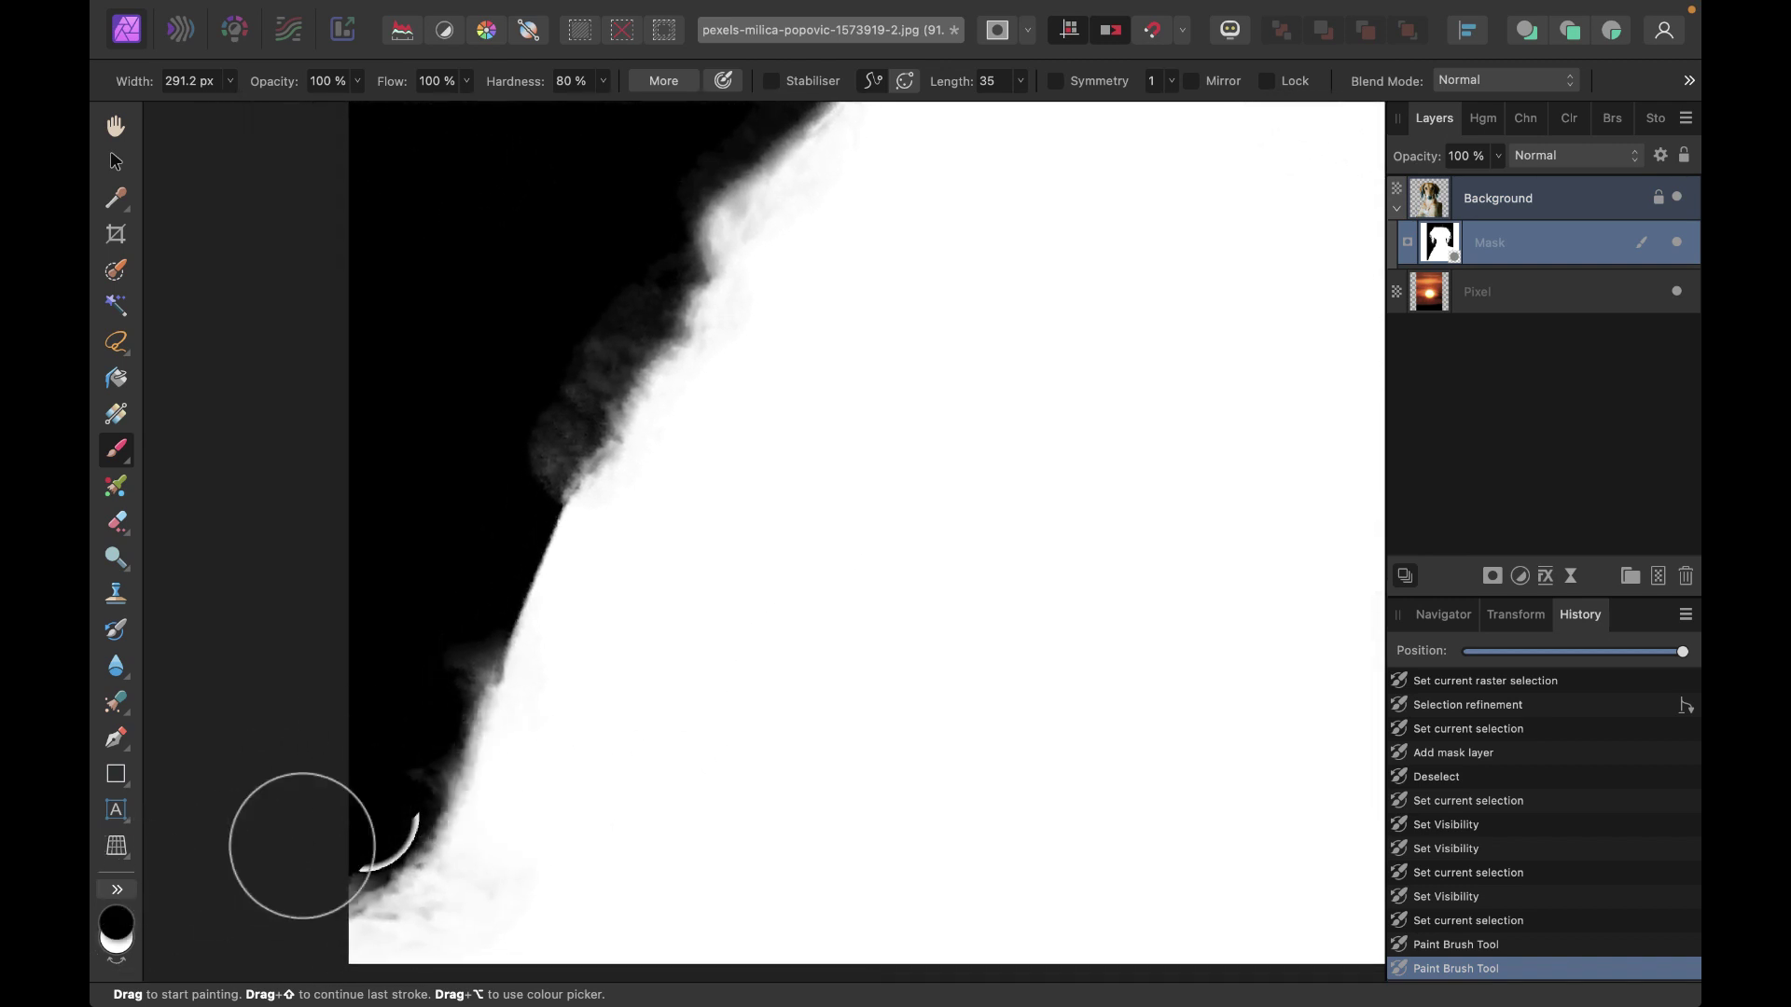
{"action": "left_click_drag", "start_coordinate": [302, 846], "coordinate": [353, 808]}
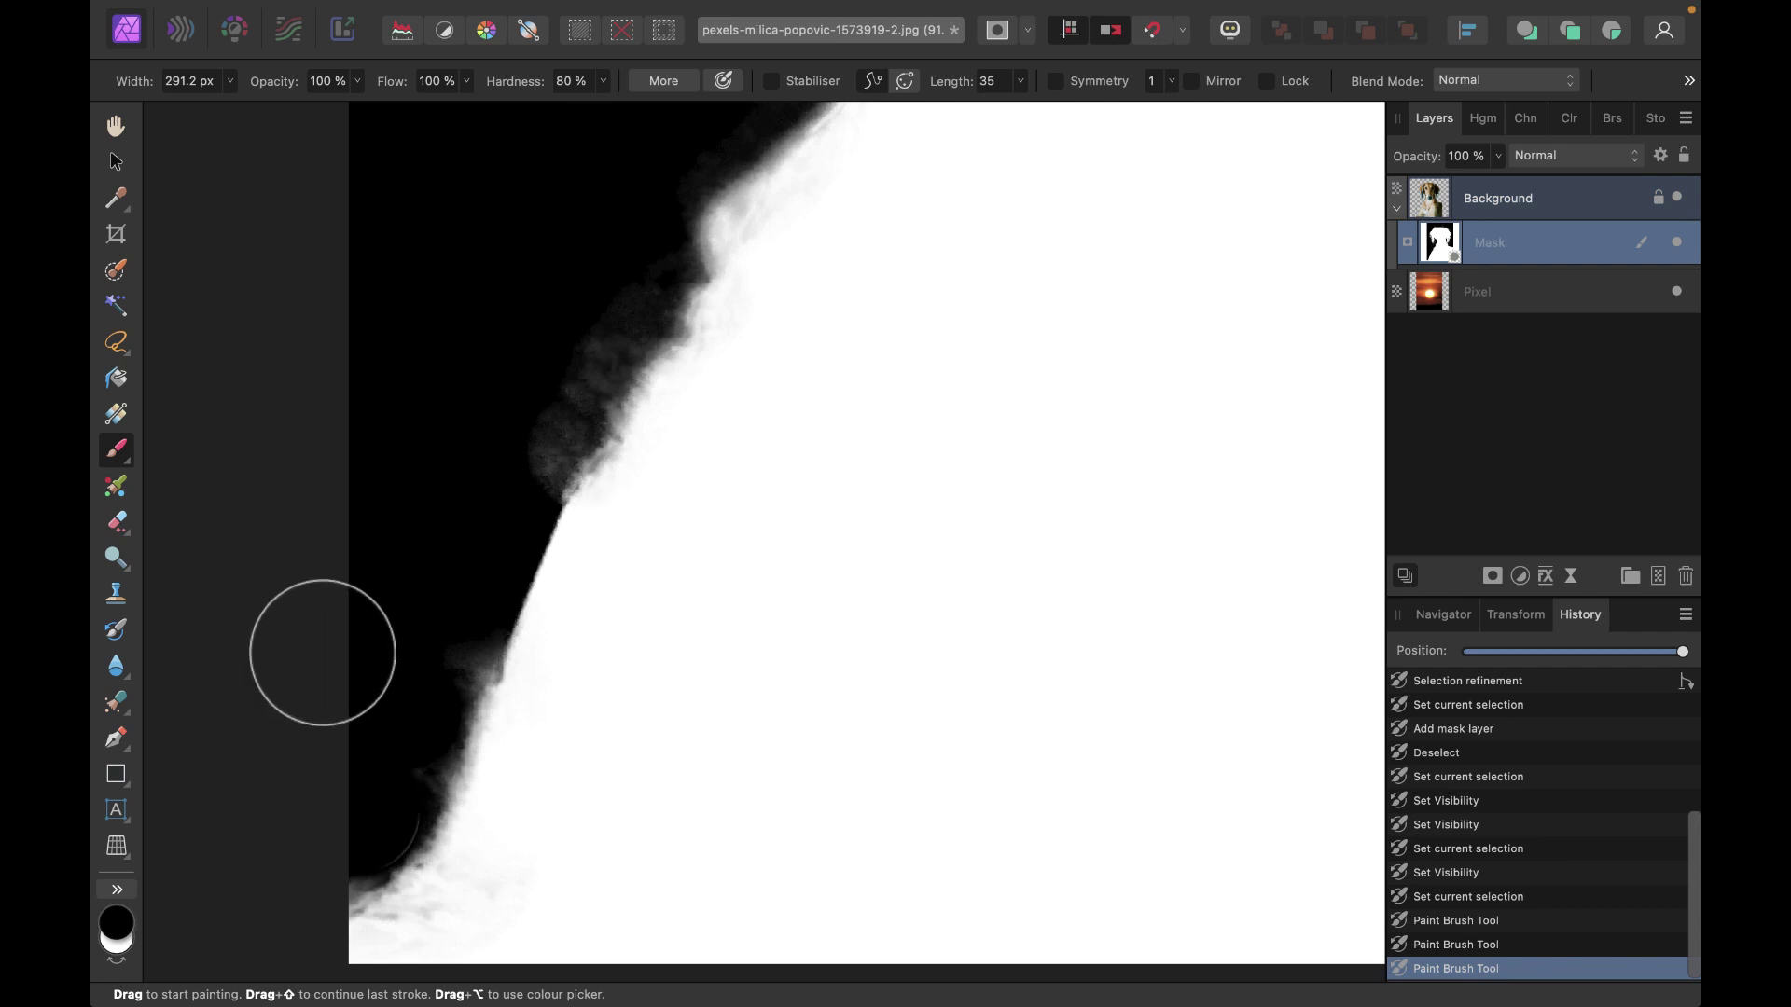
{"action": "mouse_move", "coordinate": [483, 361]}
{"action": "left_mouse_down"}
{"action": "mouse_move", "coordinate": [552, 339]}
{"action": "mouse_move", "coordinate": [537, 373]}
{"action": "left_mouse_up"}
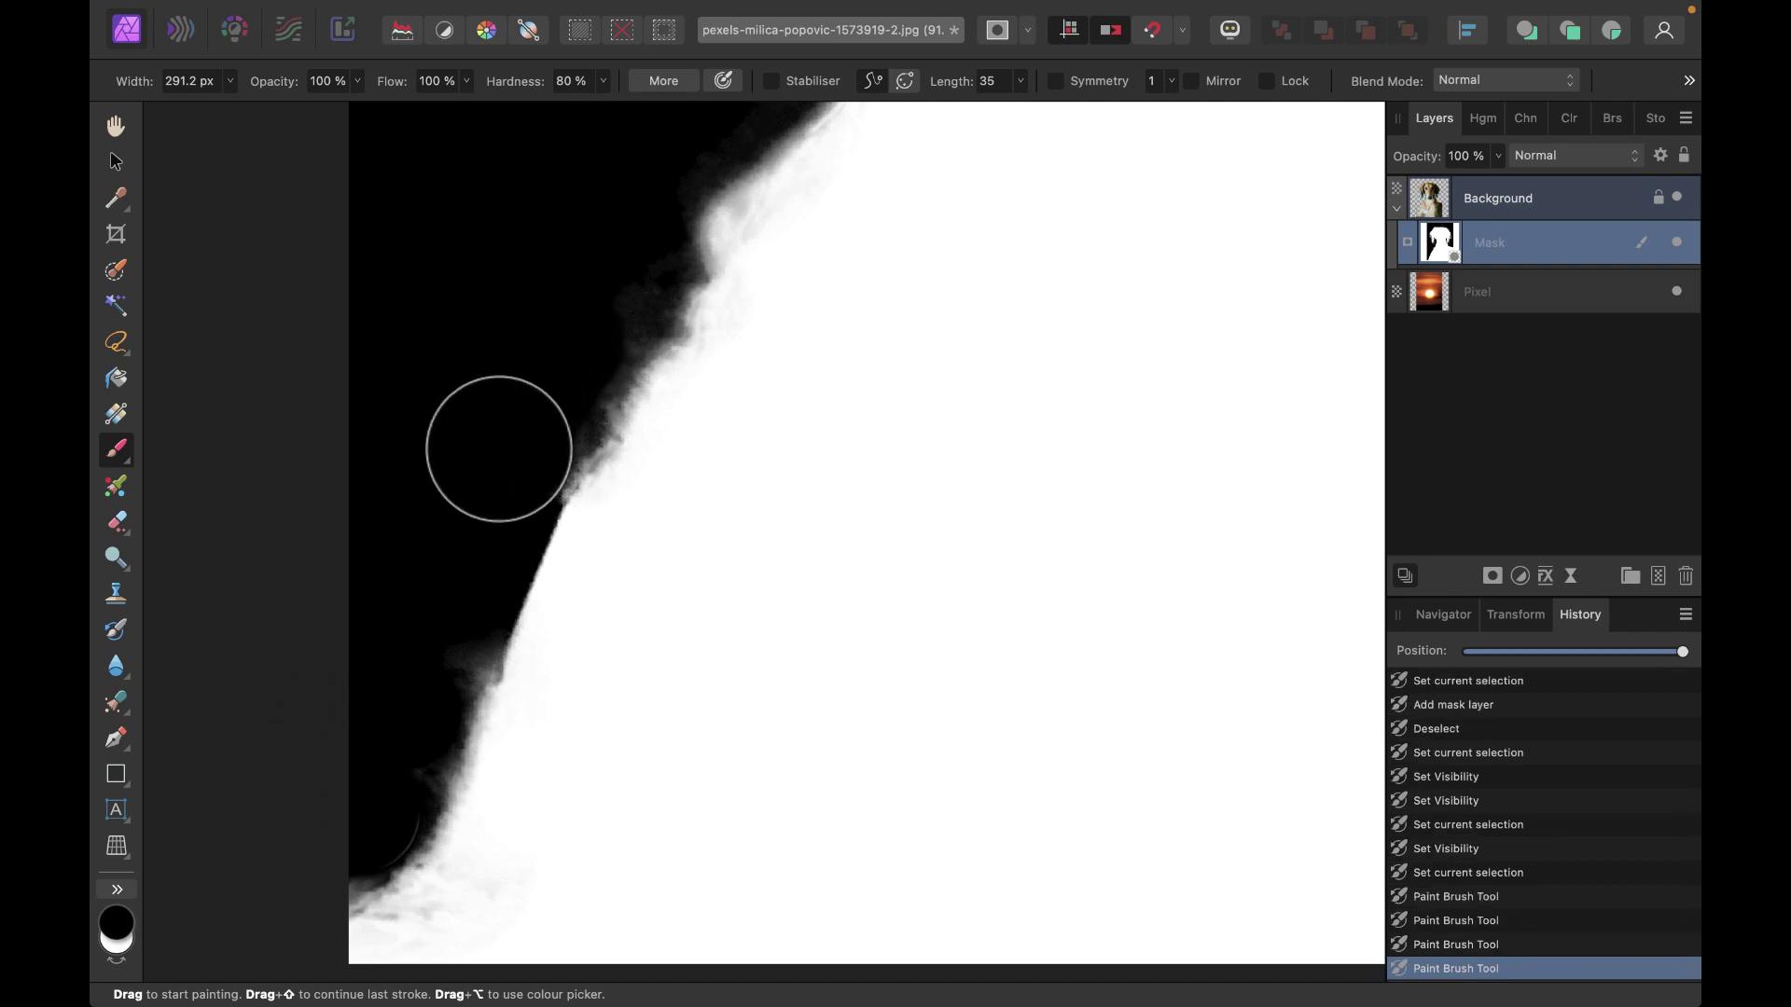
{"action": "left_click", "coordinate": [399, 632]}
{"action": "scroll", "coordinate": [399, 631], "scroll_direction": "up", "scroll_amount": 5}
{"action": "left_click_drag", "start_coordinate": [606, 574], "coordinate": [618, 458]}
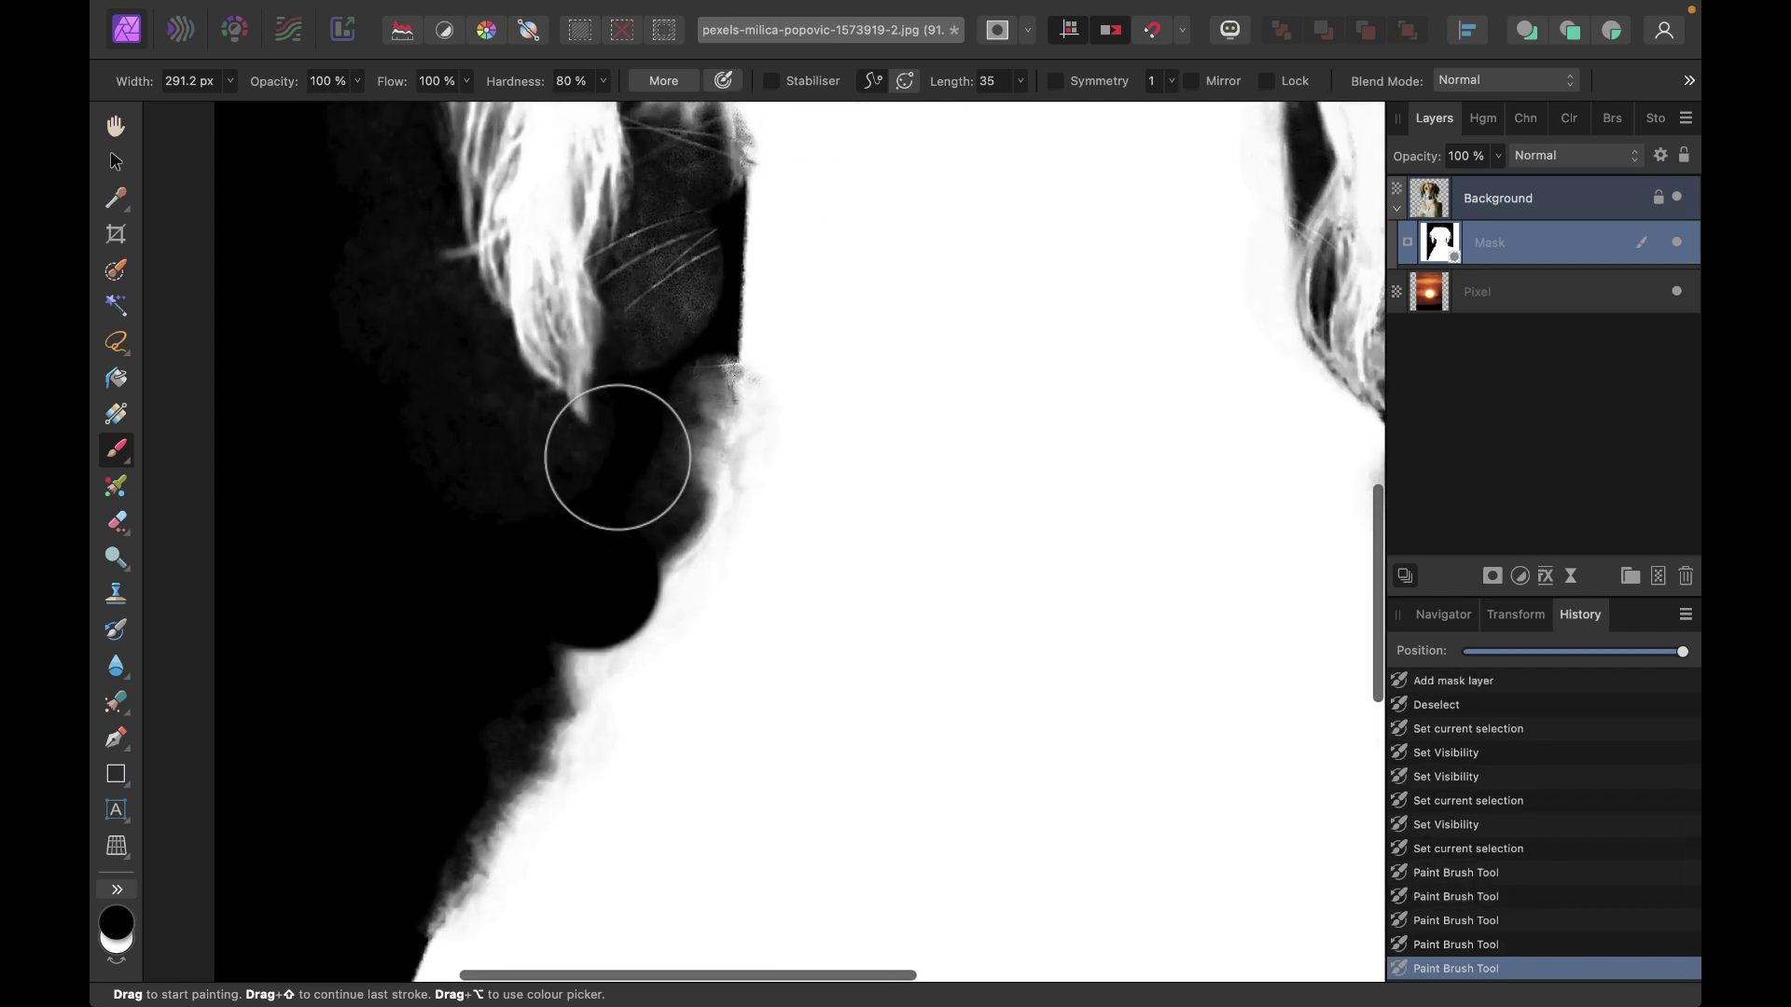
Paint black across the top of the head and touch up the lower hair edge
{"action": "scroll", "coordinate": [618, 457], "scroll_direction": "left", "scroll_amount": 2}
{"action": "scroll", "coordinate": [560, 559], "scroll_direction": "up", "scroll_amount": 10}
{"action": "left_click_drag", "start_coordinate": [992, 272], "coordinate": [584, 272]}
{"action": "scroll", "coordinate": [927, 316], "scroll_direction": "right", "scroll_amount": 5}
{"action": "scroll", "coordinate": [927, 316], "scroll_direction": "down", "scroll_amount": 1}
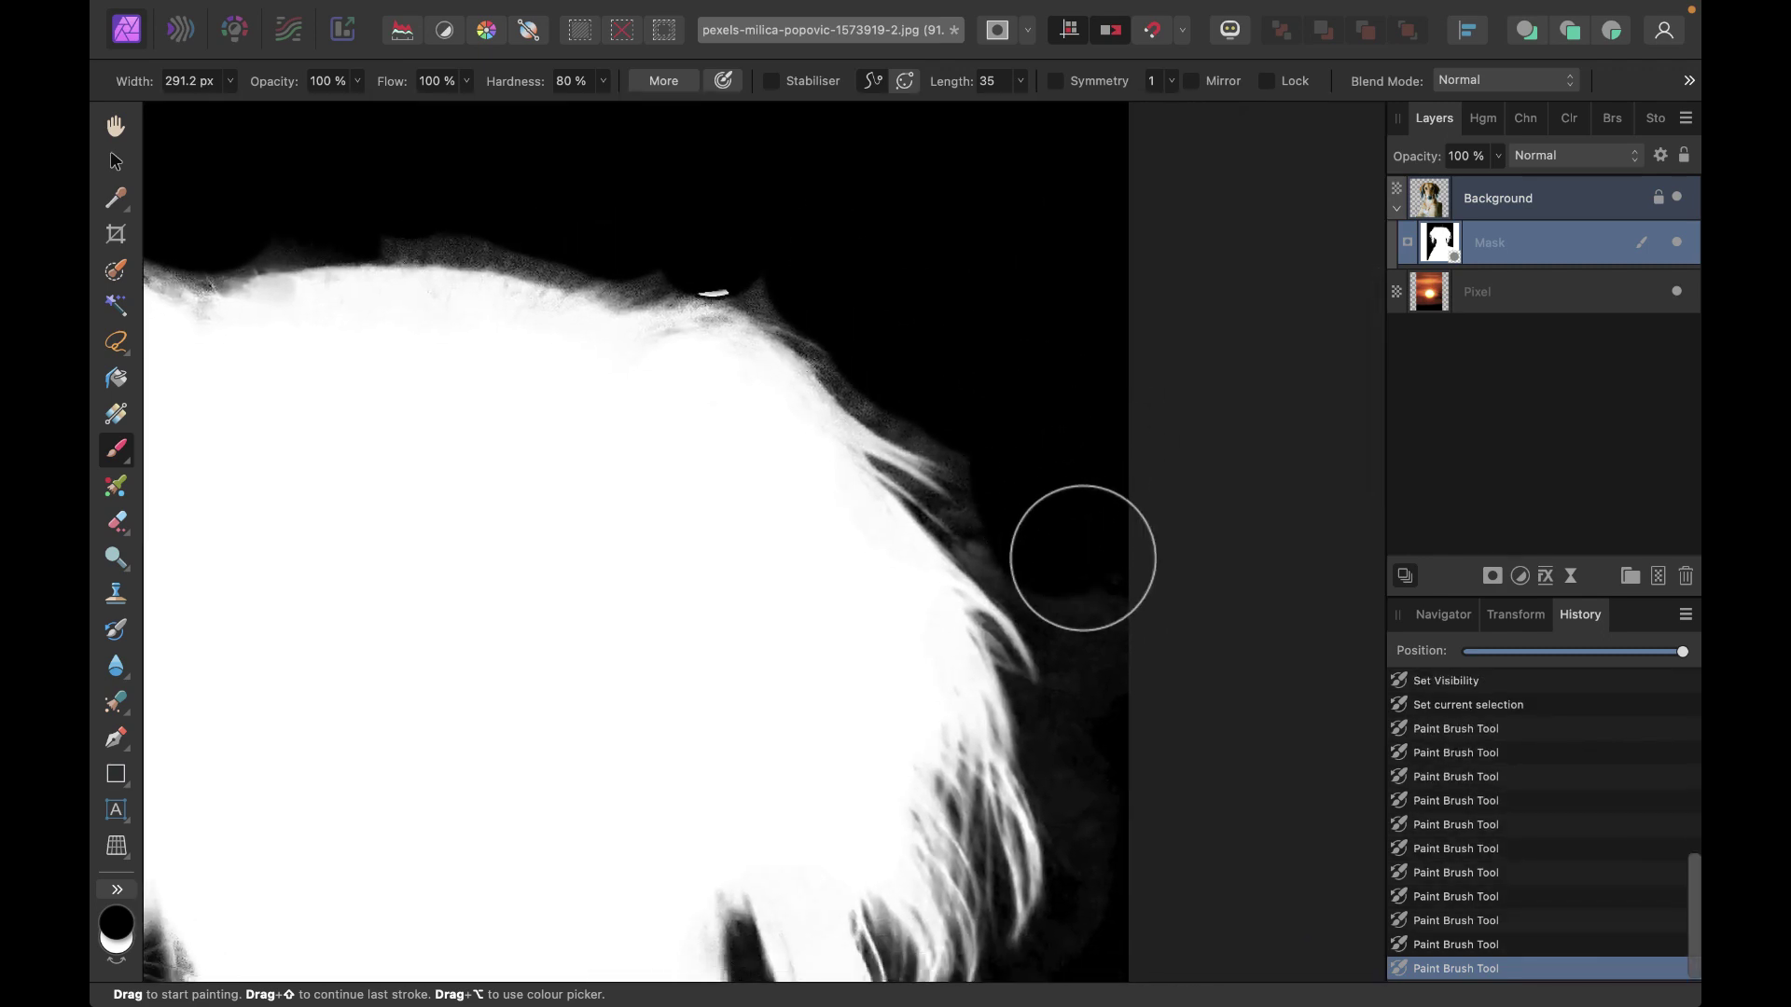
{"action": "left_click", "coordinate": [1082, 558]}
{"action": "scroll", "coordinate": [1040, 507], "scroll_direction": "down", "scroll_amount": 10}
{"action": "scroll", "coordinate": [1043, 640], "scroll_direction": "right", "scroll_amount": 3}
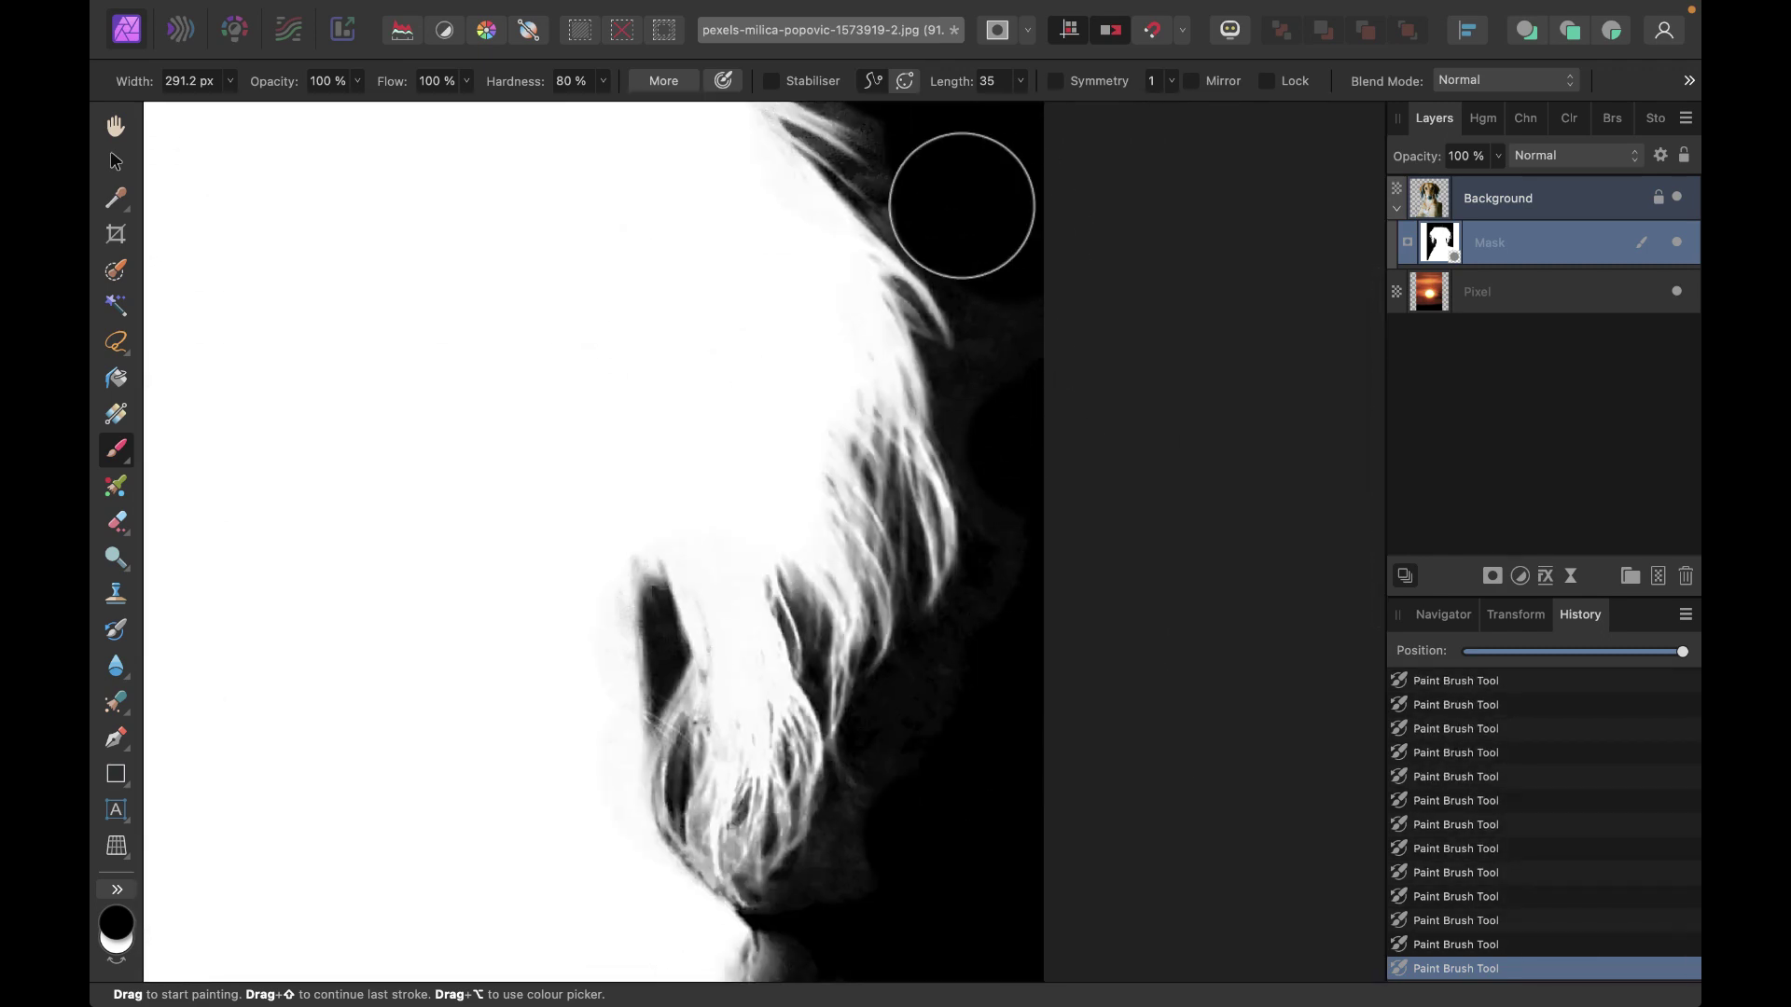
{"action": "scroll", "coordinate": [1096, 494], "scroll_direction": "down", "scroll_amount": 5}
{"action": "scroll", "coordinate": [1096, 495], "scroll_direction": "left", "scroll_amount": 5}
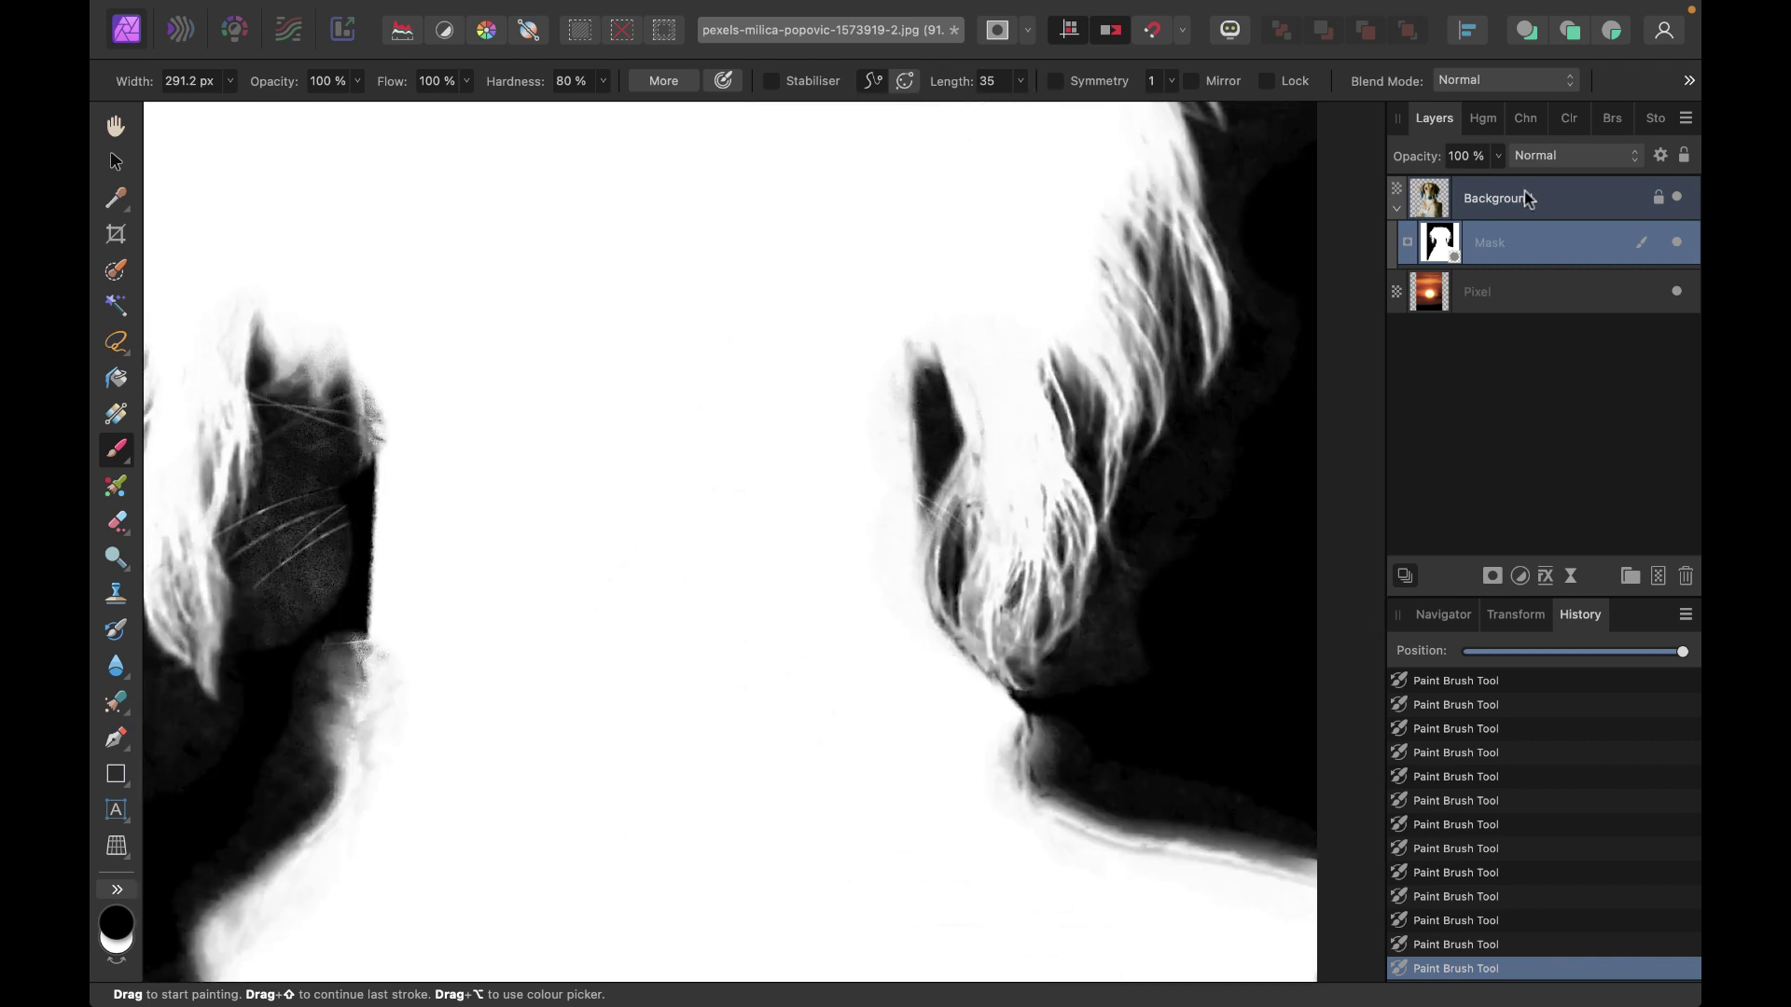
Leave the mask view to show the colour composite of the dog again
{"action": "left_click", "coordinate": [1528, 199]}
{"action": "scroll", "coordinate": [620, 579], "scroll_direction": "down", "scroll_amount": 5}
{"action": "scroll", "coordinate": [629, 580], "scroll_direction": "left", "scroll_amount": 2}
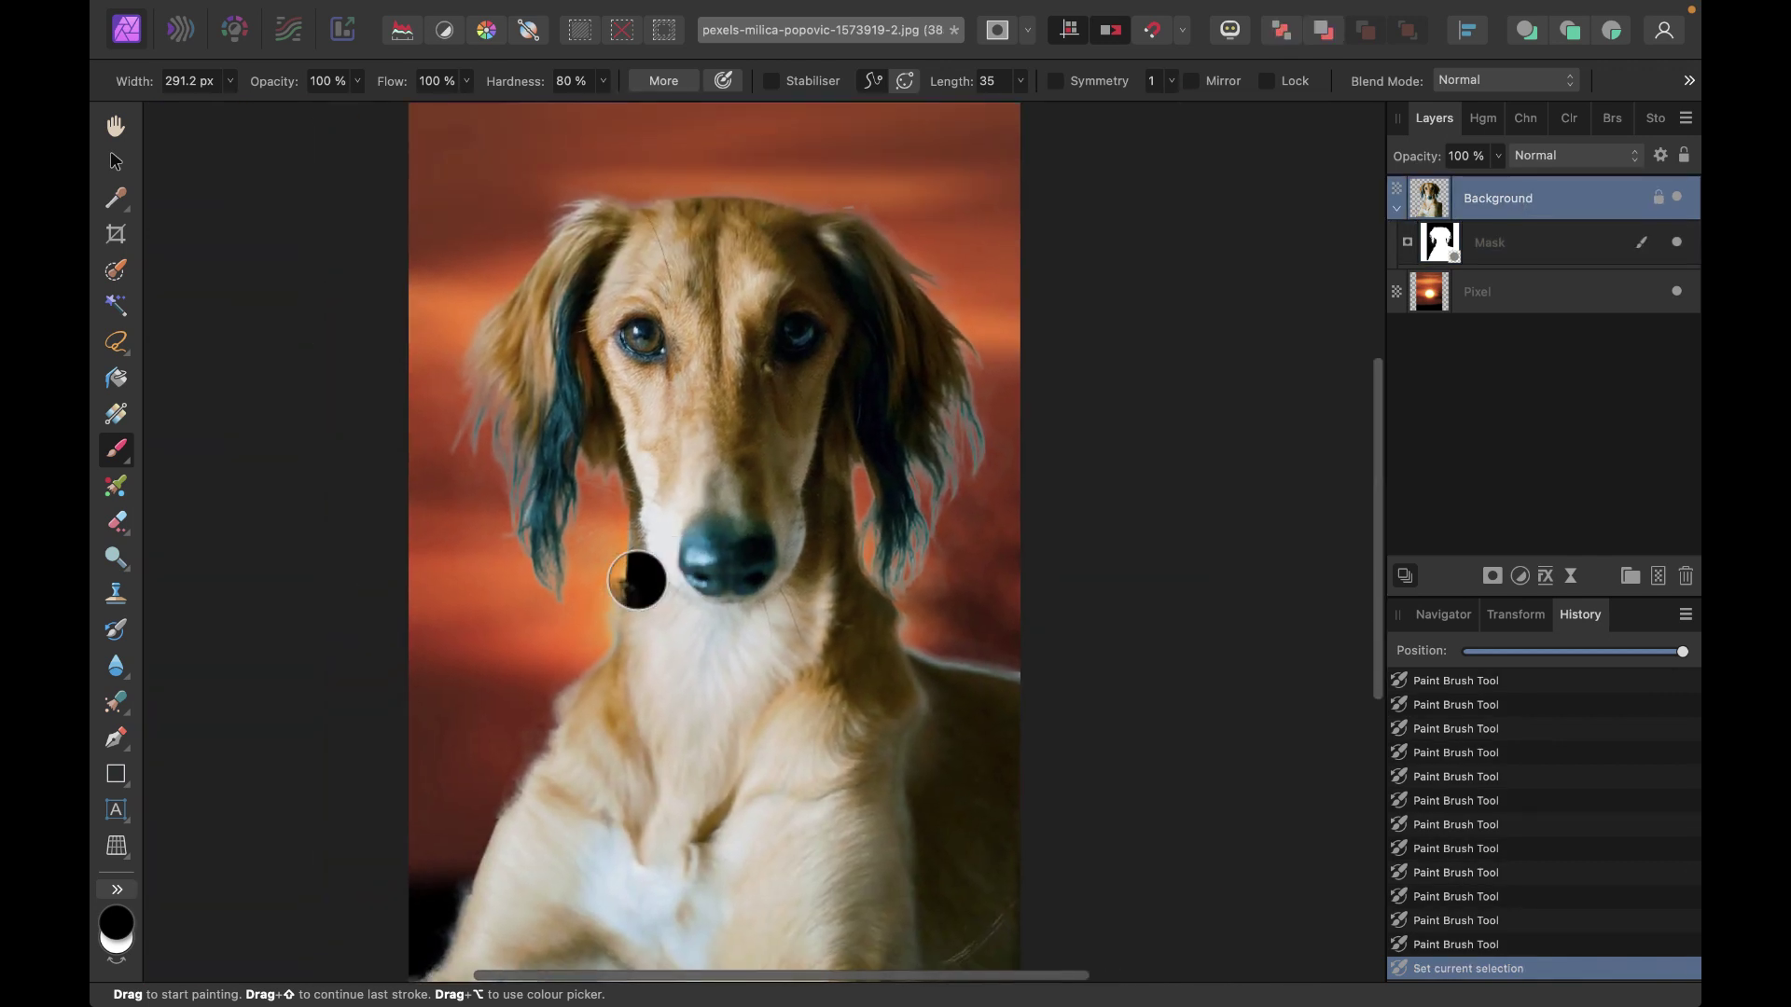
{"action": "scroll", "coordinate": [637, 580], "scroll_direction": "down", "scroll_amount": 2}
{"action": "scroll", "coordinate": [637, 581], "scroll_direction": "up", "scroll_amount": 2}
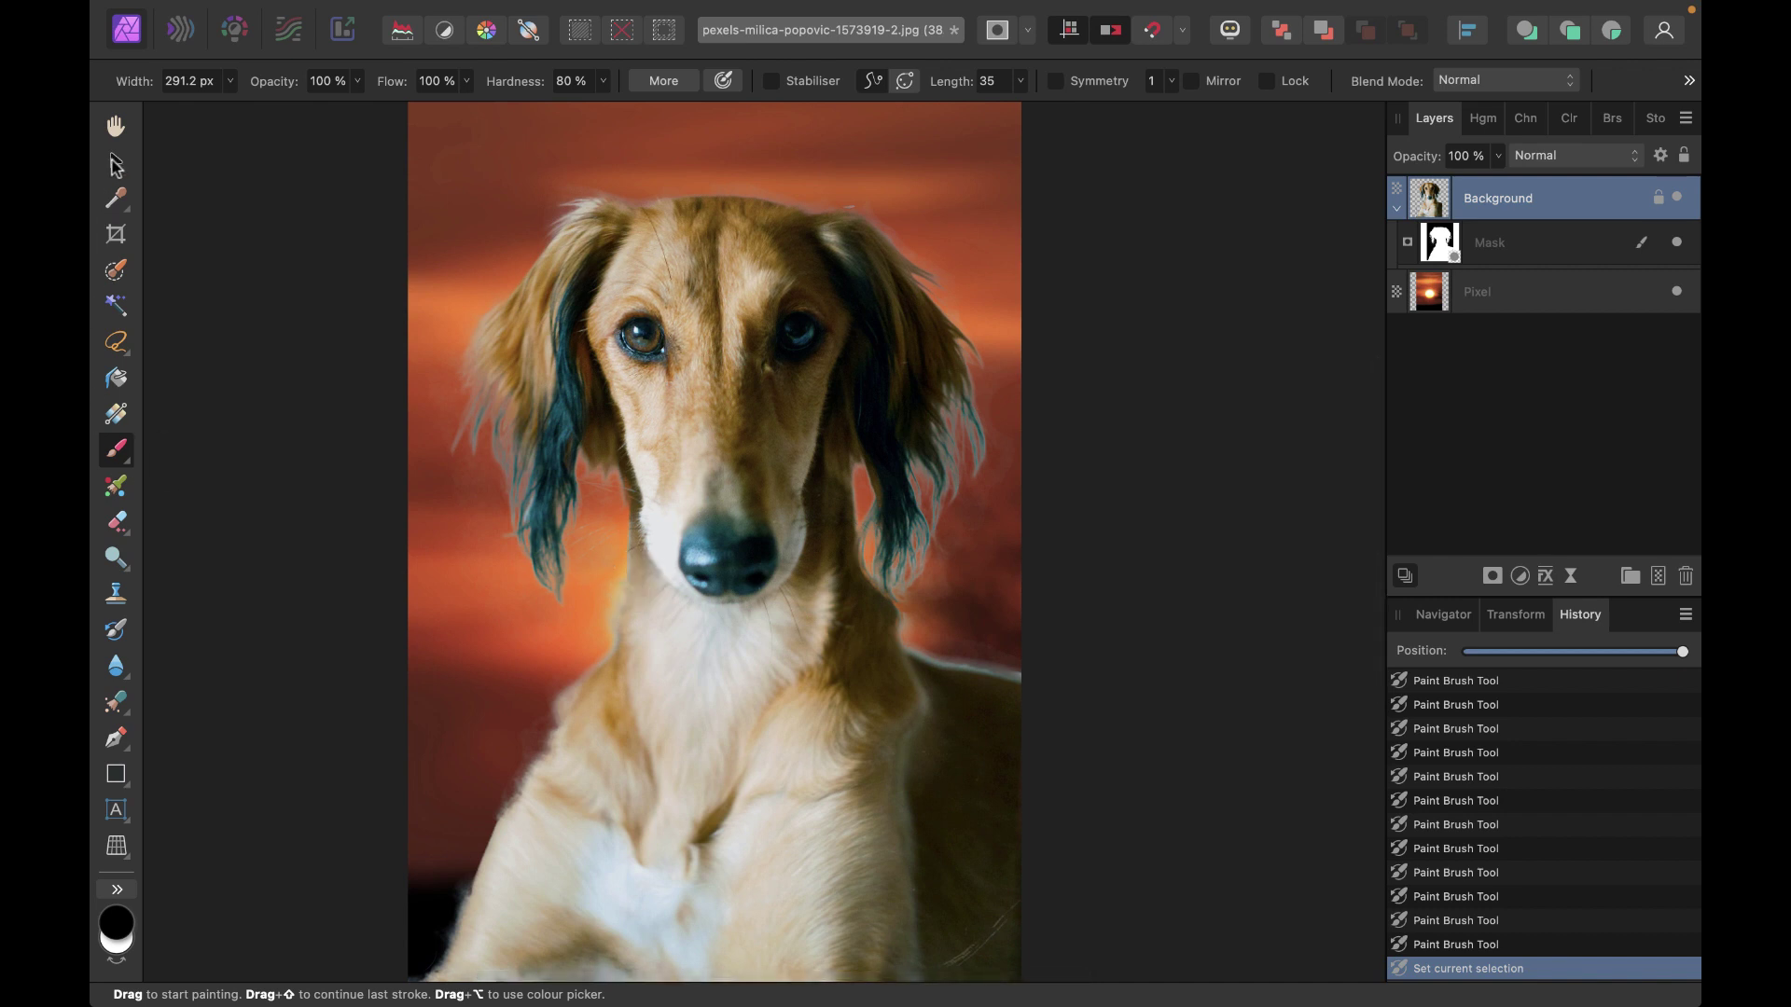
With the Move Tool, deselect all layers and then reselect the Background layer
{"action": "left_click", "coordinate": [117, 166]}
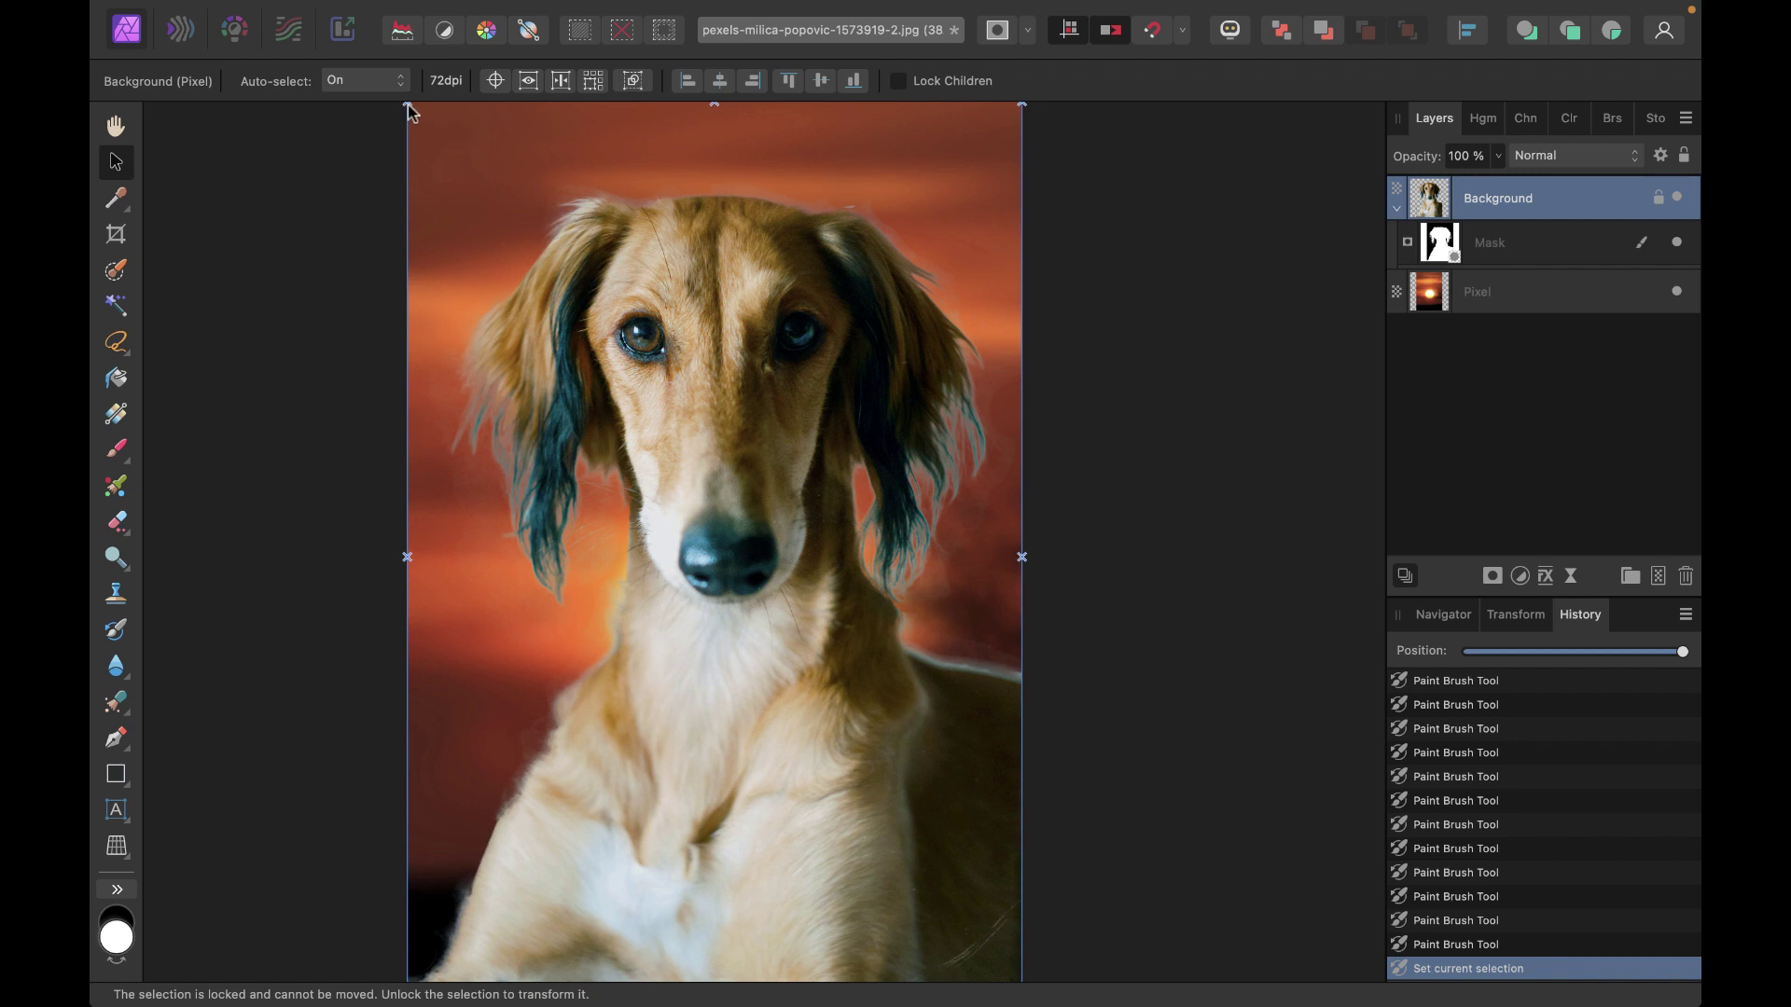
{"action": "left_click_drag", "start_coordinate": [406, 110], "coordinate": [490, 250]}
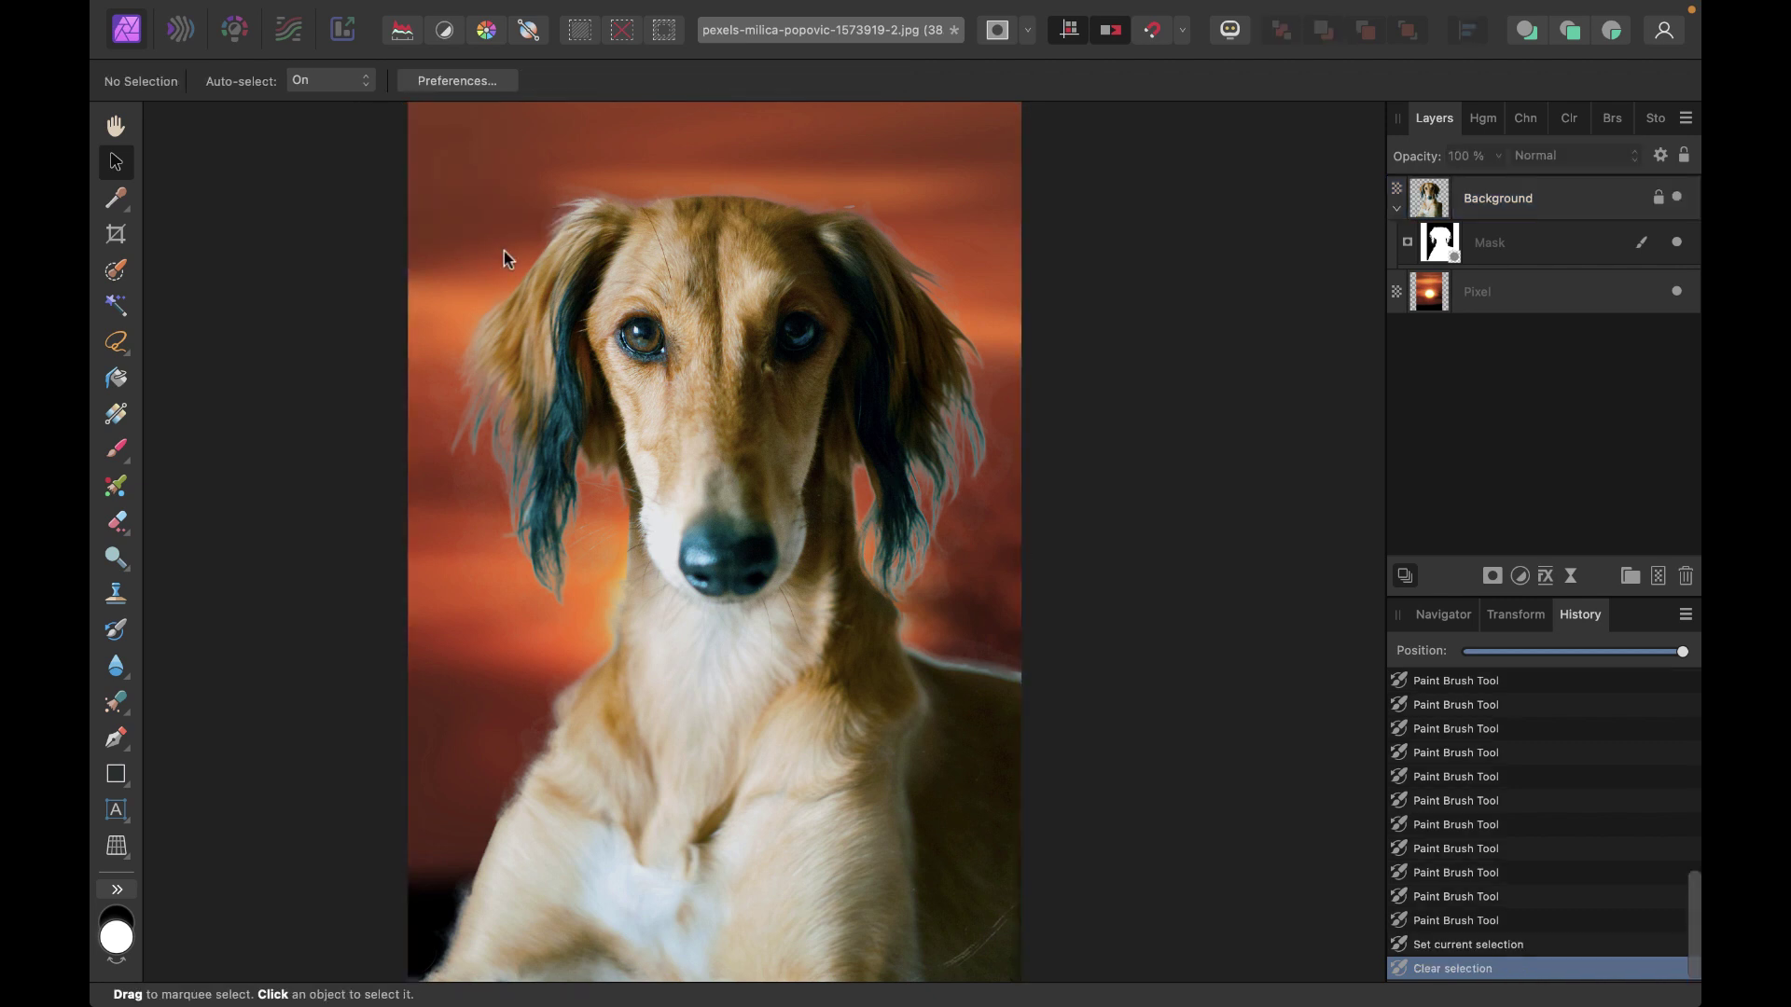
{"action": "left_click", "coordinate": [1497, 197]}
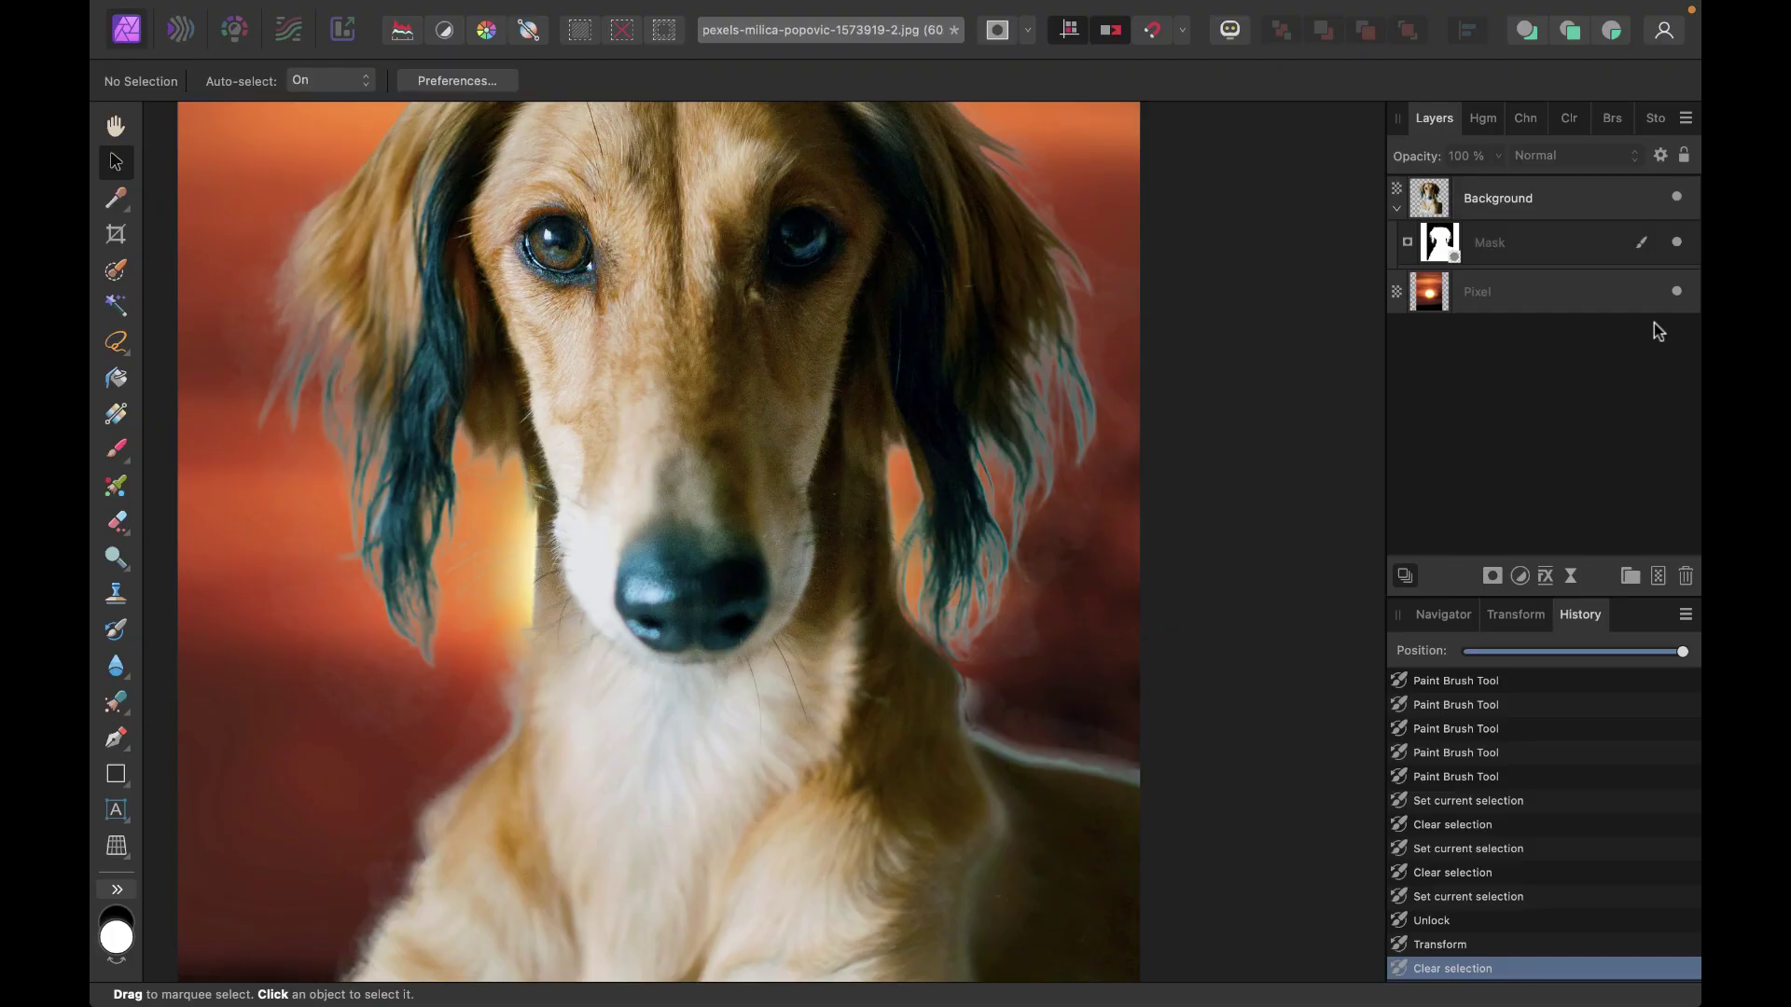
{"action": "left_click", "coordinate": [1679, 244]}
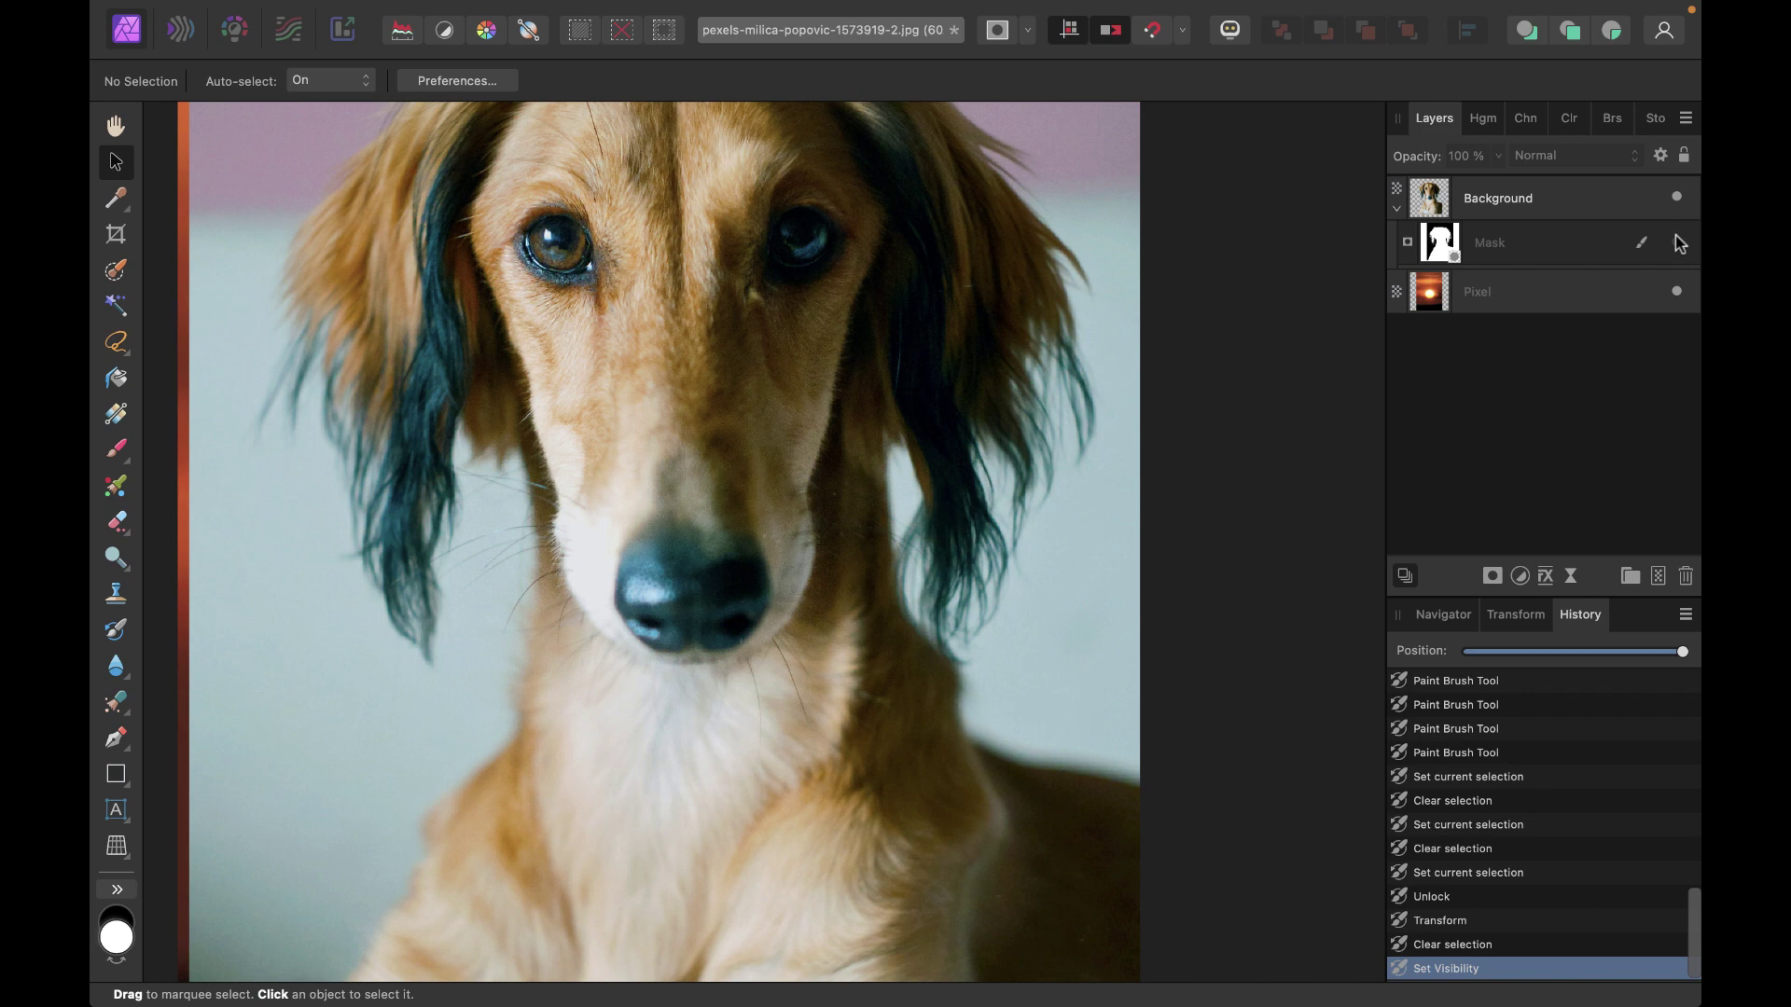
{"action": "left_click", "coordinate": [1679, 243]}
{"action": "left_click", "coordinate": [1679, 243]}
{"action": "left_click", "coordinate": [1679, 243]}
{"action": "left_click", "coordinate": [1679, 243]}
{"action": "left_click", "coordinate": [1679, 243]}
{"action": "left_click", "coordinate": [1679, 244]}
{"action": "left_click", "coordinate": [1676, 244]}
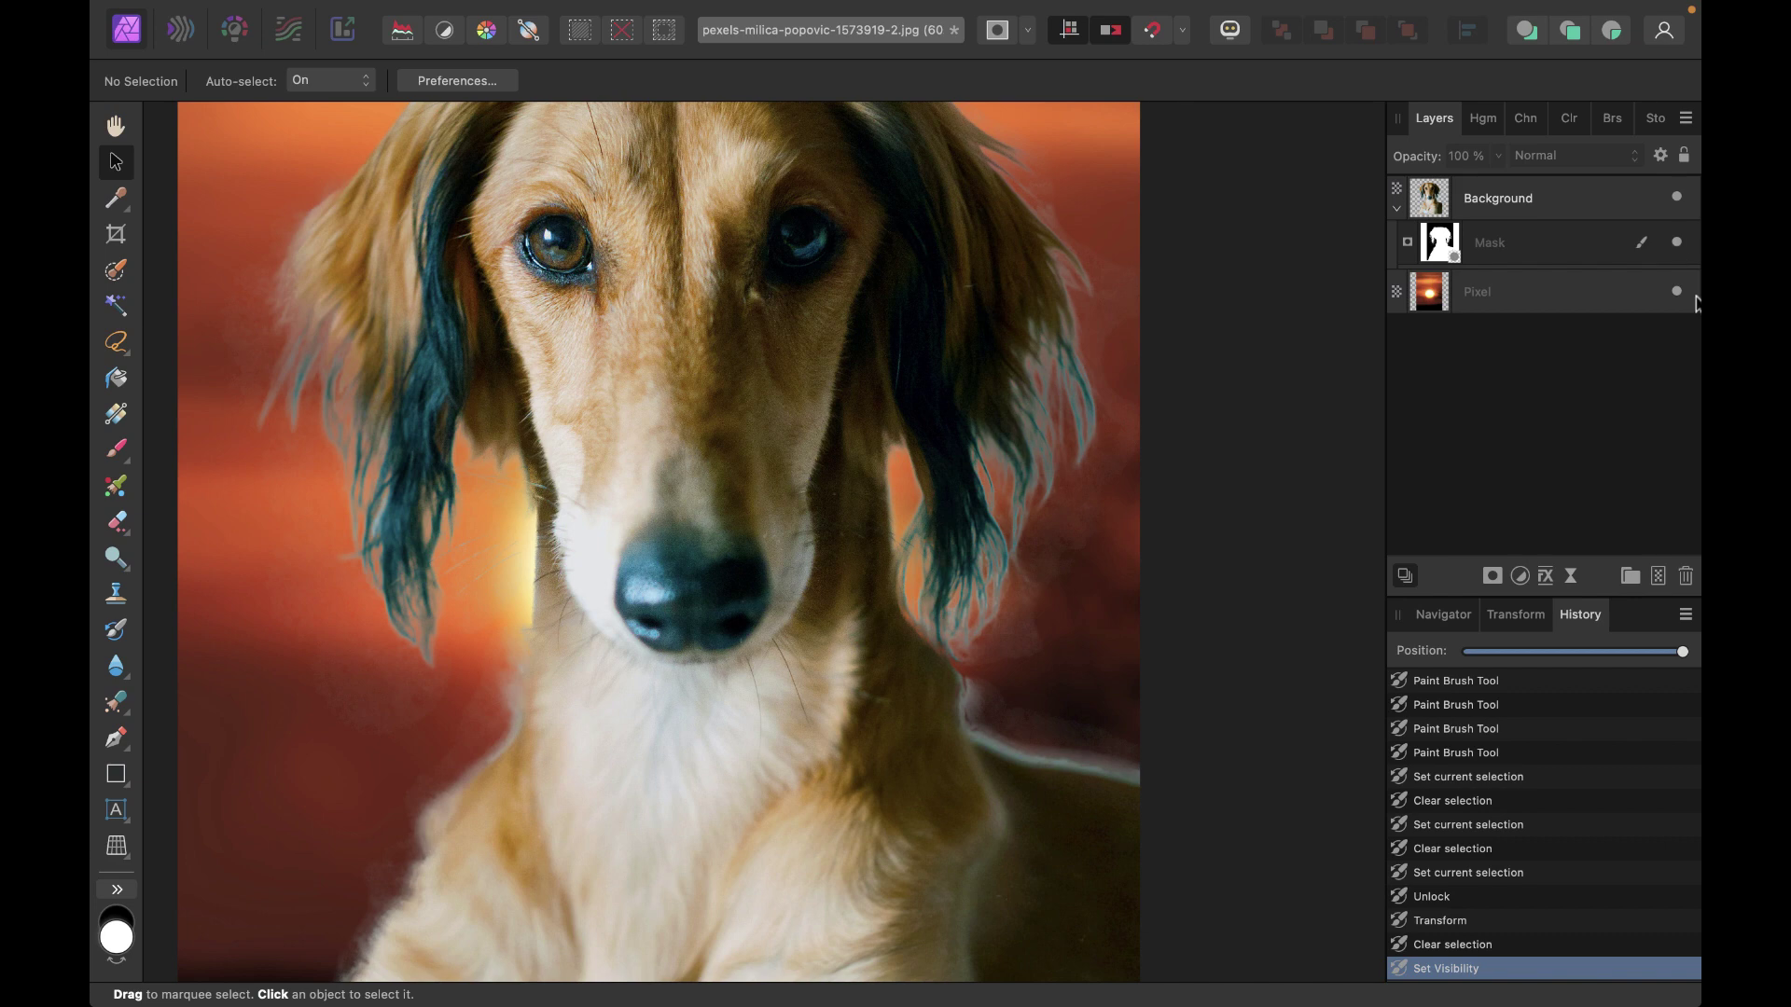
{"action": "scroll", "coordinate": [1260, 431], "scroll_direction": "up", "scroll_amount": 1}
{"action": "key", "text": "super+minus"}
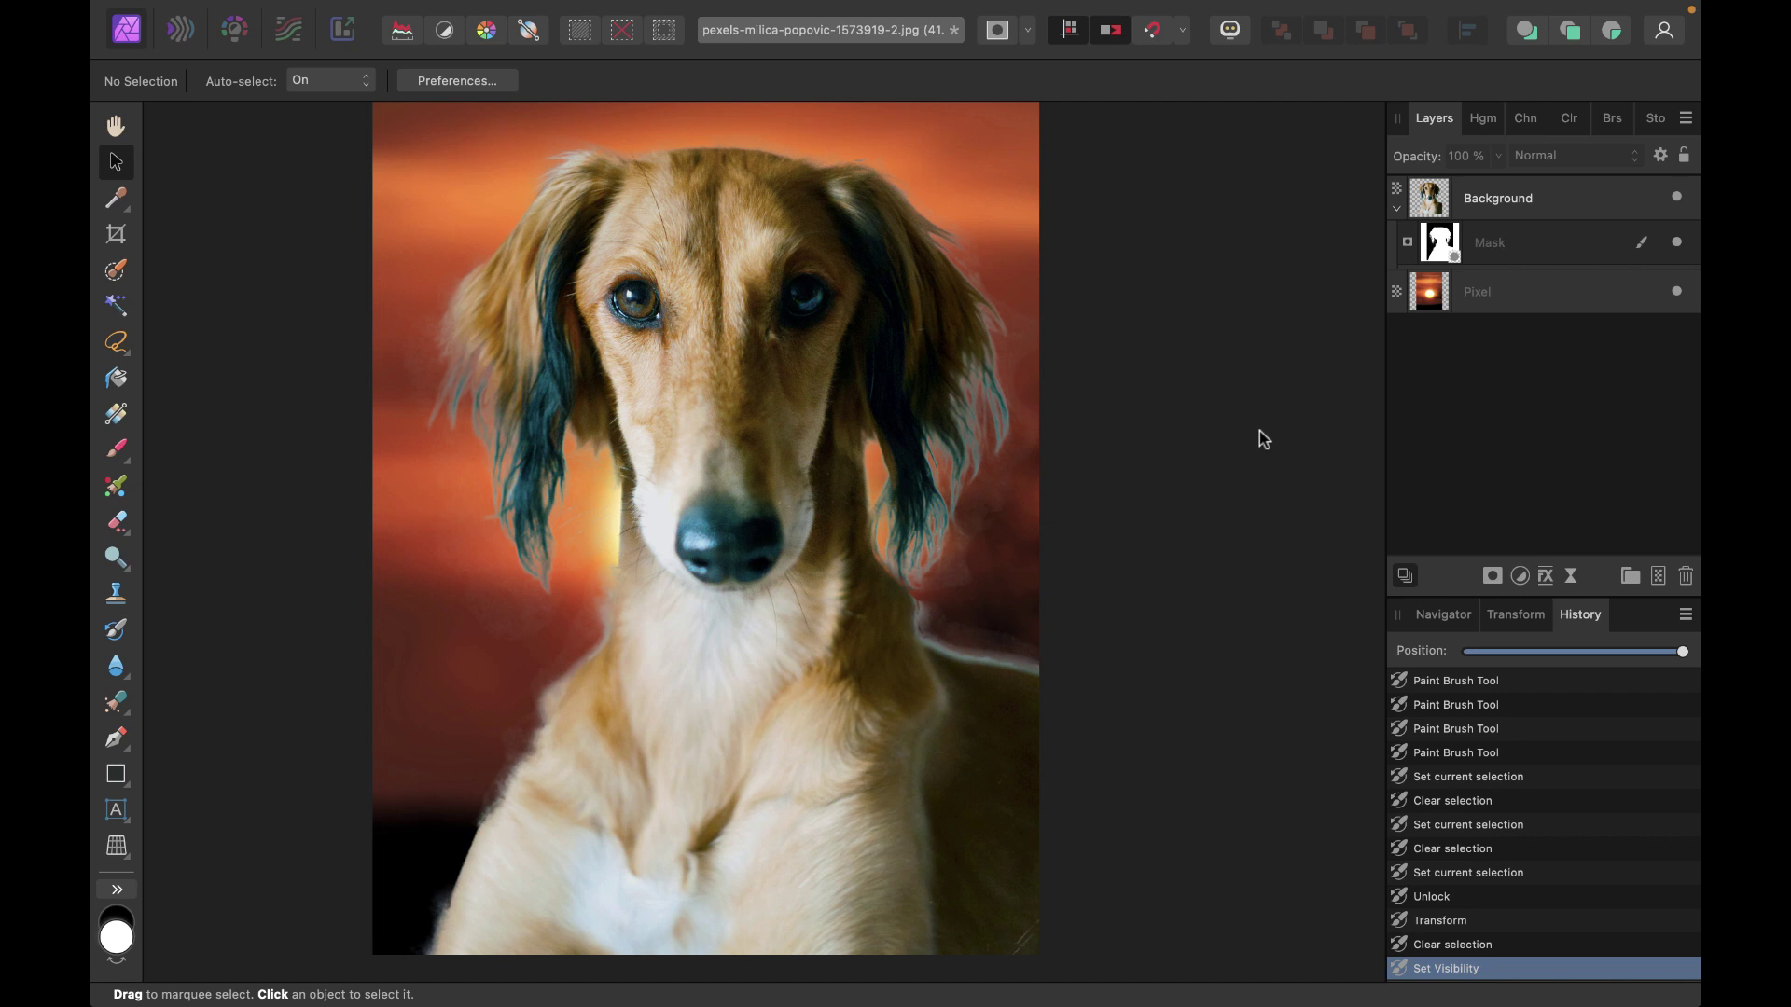
Load the dog's mask as a selection and choose the Freehand Selection Tool
{"action": "left_click", "coordinate": [1439, 250]}
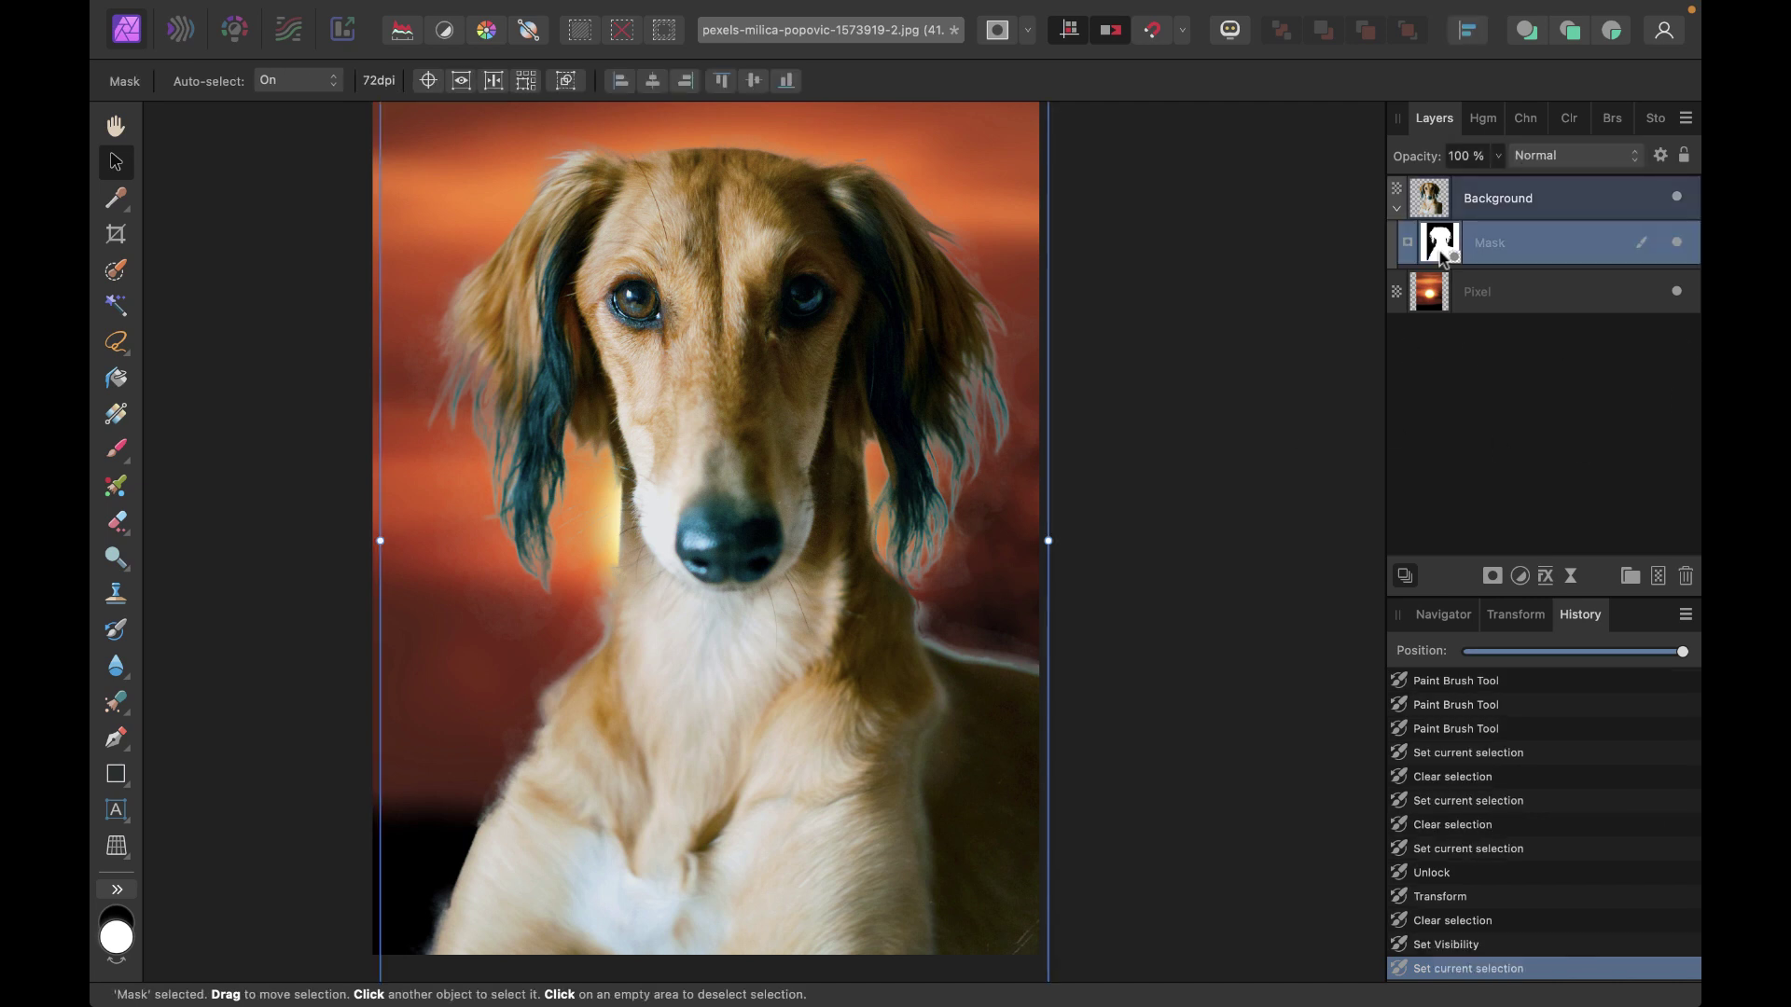
{"action": "left_click", "coordinate": [1442, 257], "text": "super"}
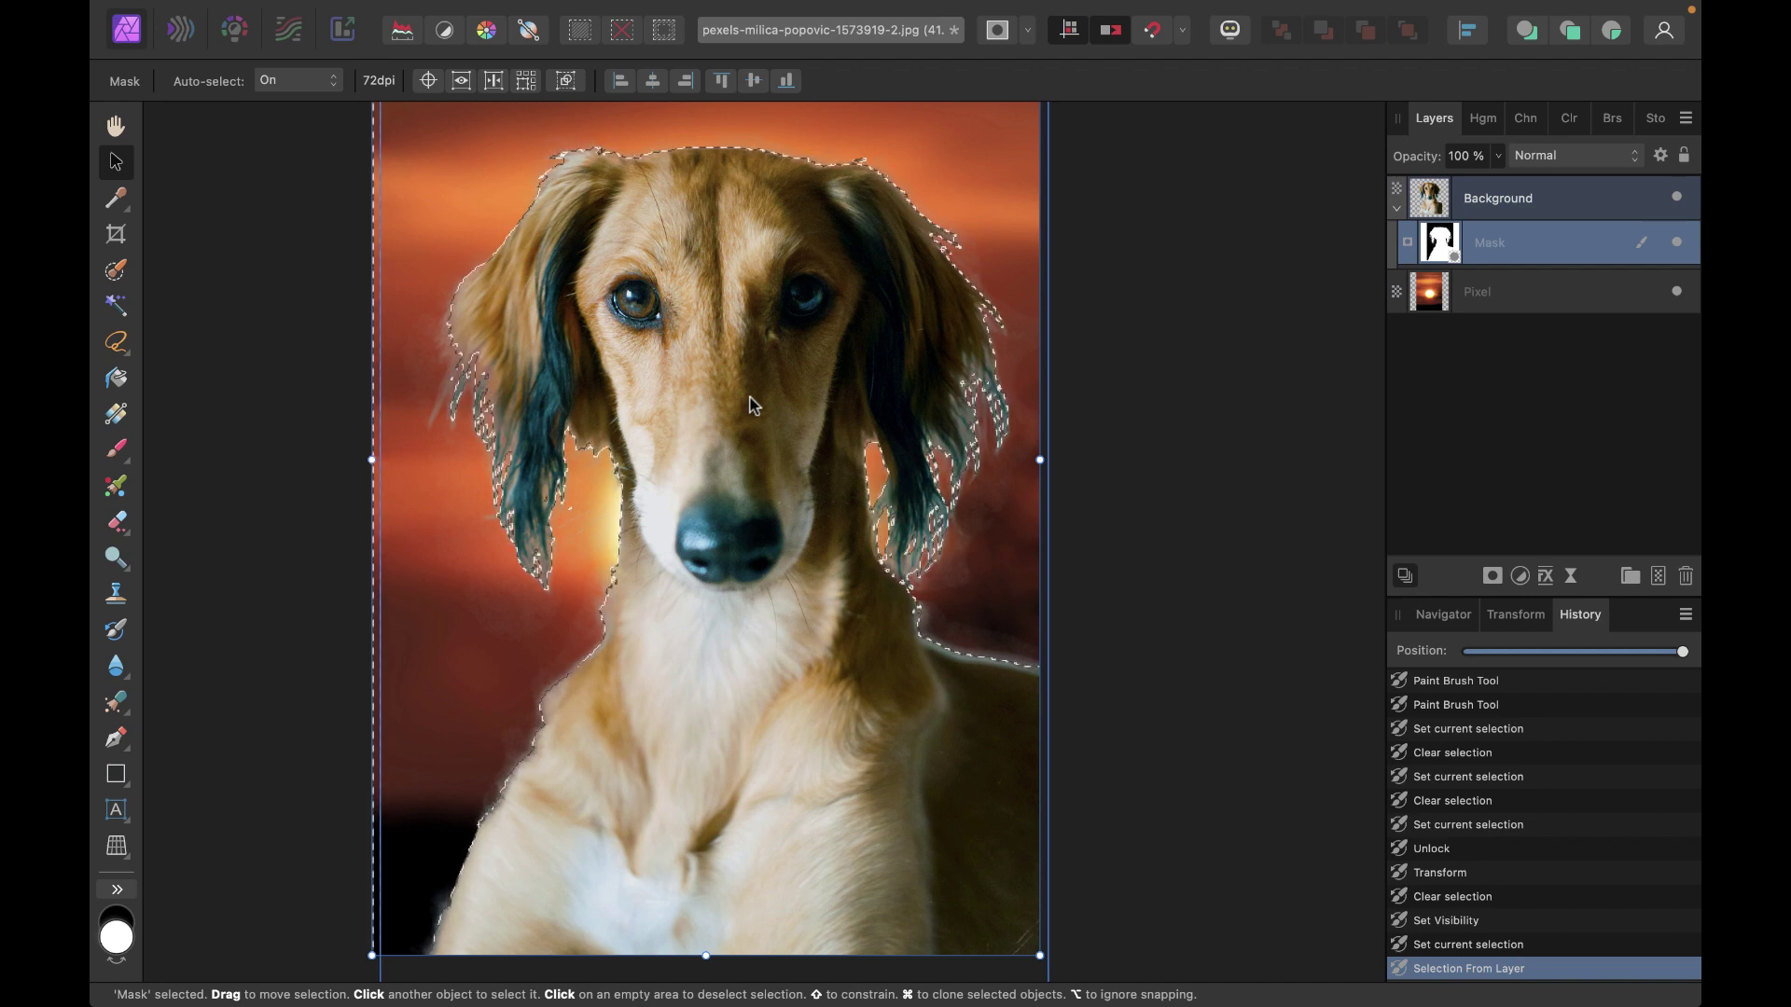
{"action": "left_click", "coordinate": [118, 345]}
Open Refine Selection on the dog, move the dialog aside, and show the Output choices
{"action": "left_click", "coordinate": [860, 81]}
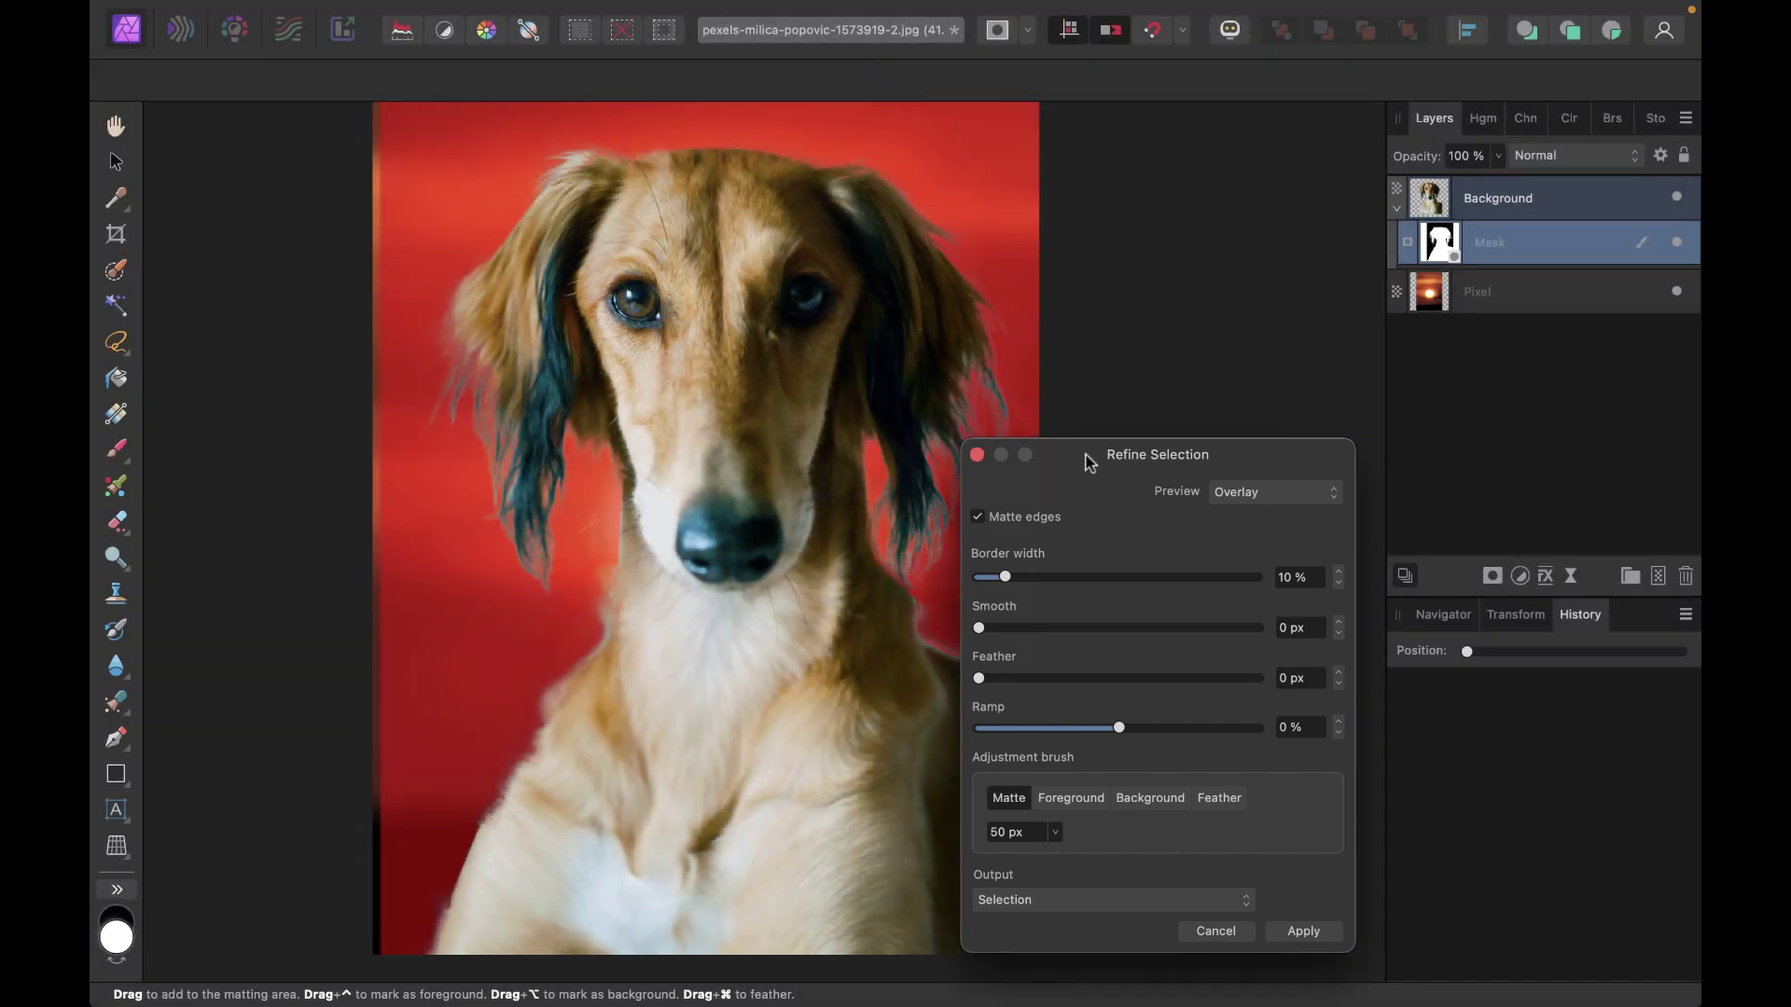
{"action": "left_click_drag", "start_coordinate": [1089, 461], "coordinate": [1196, 282]}
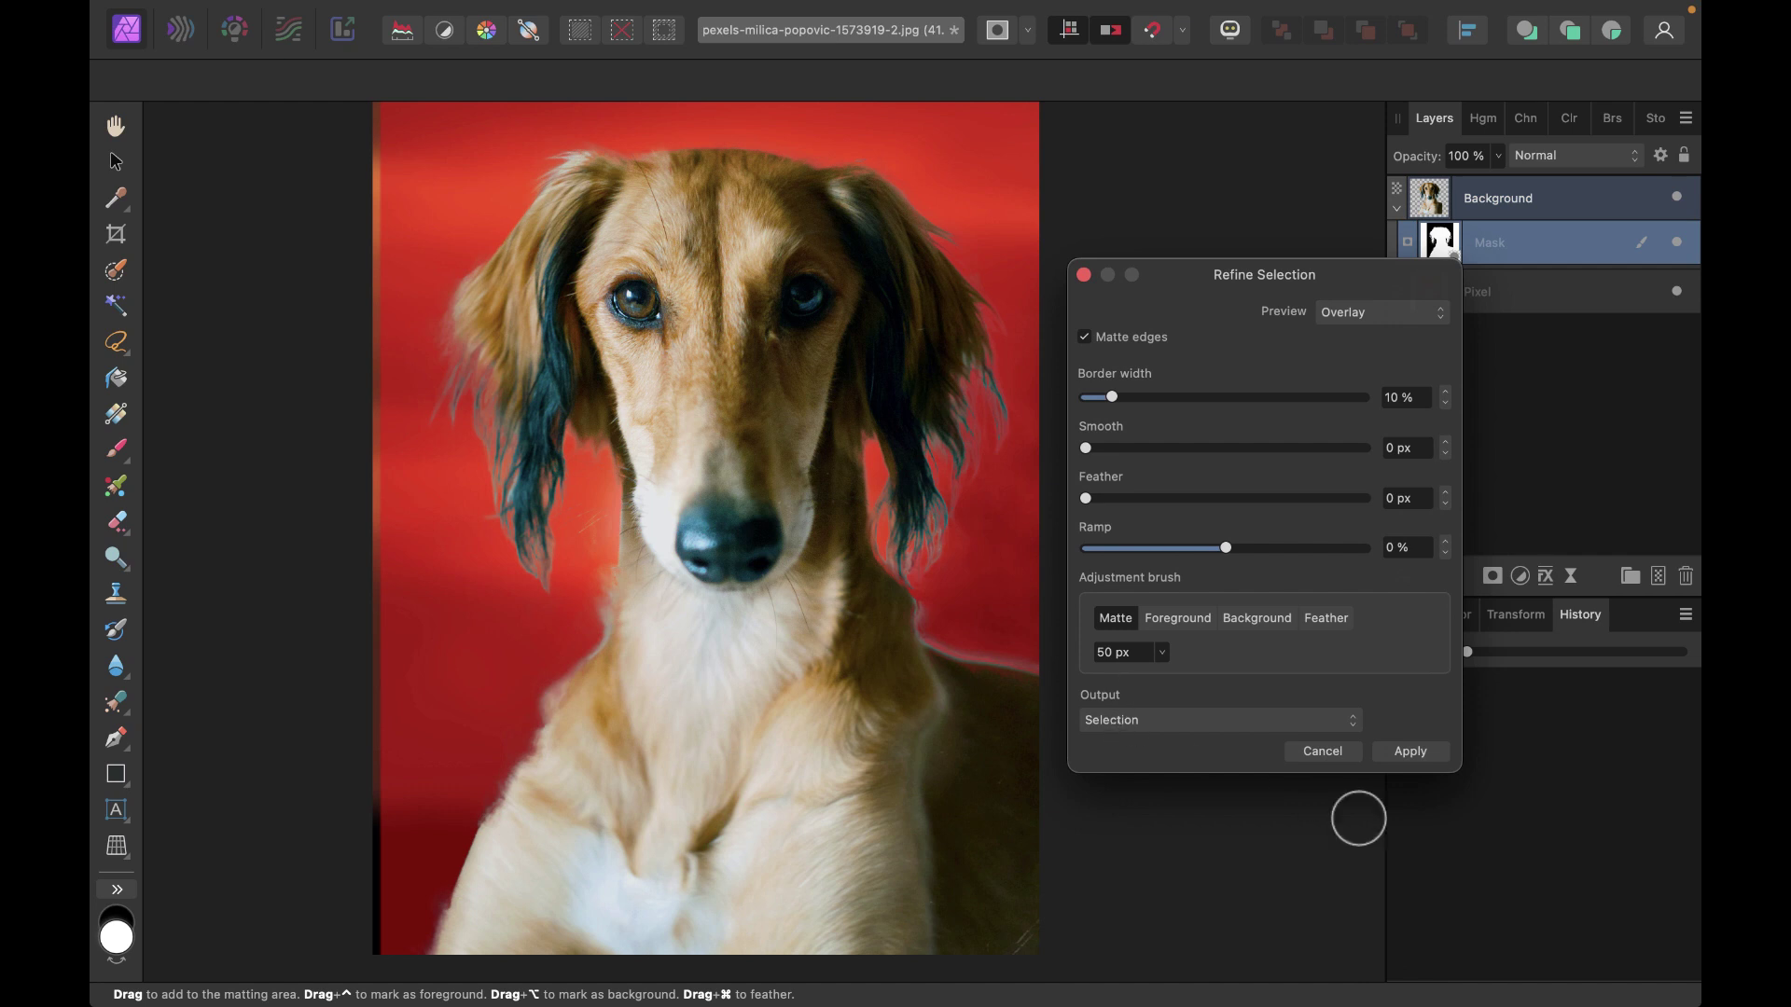
{"action": "left_click", "coordinate": [1166, 729]}
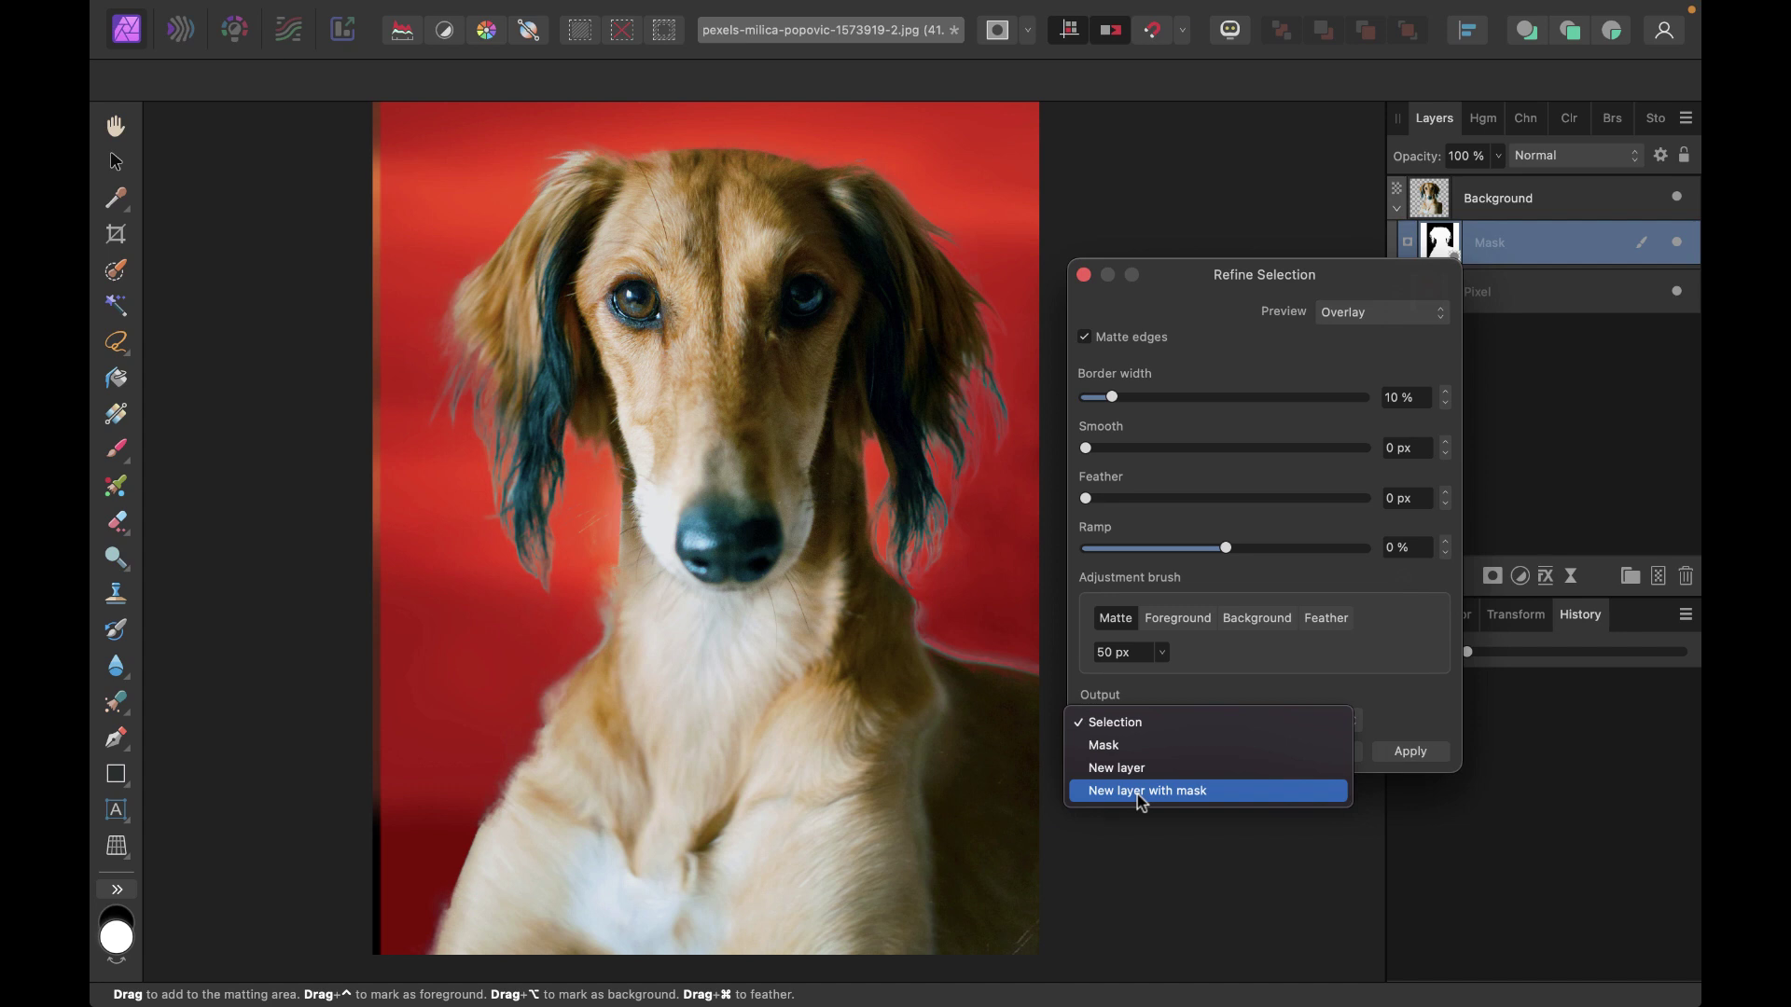
Apply the refinement with Output set to New layer with mask, then expand the new Pixel layer
{"action": "left_click", "coordinate": [1140, 794]}
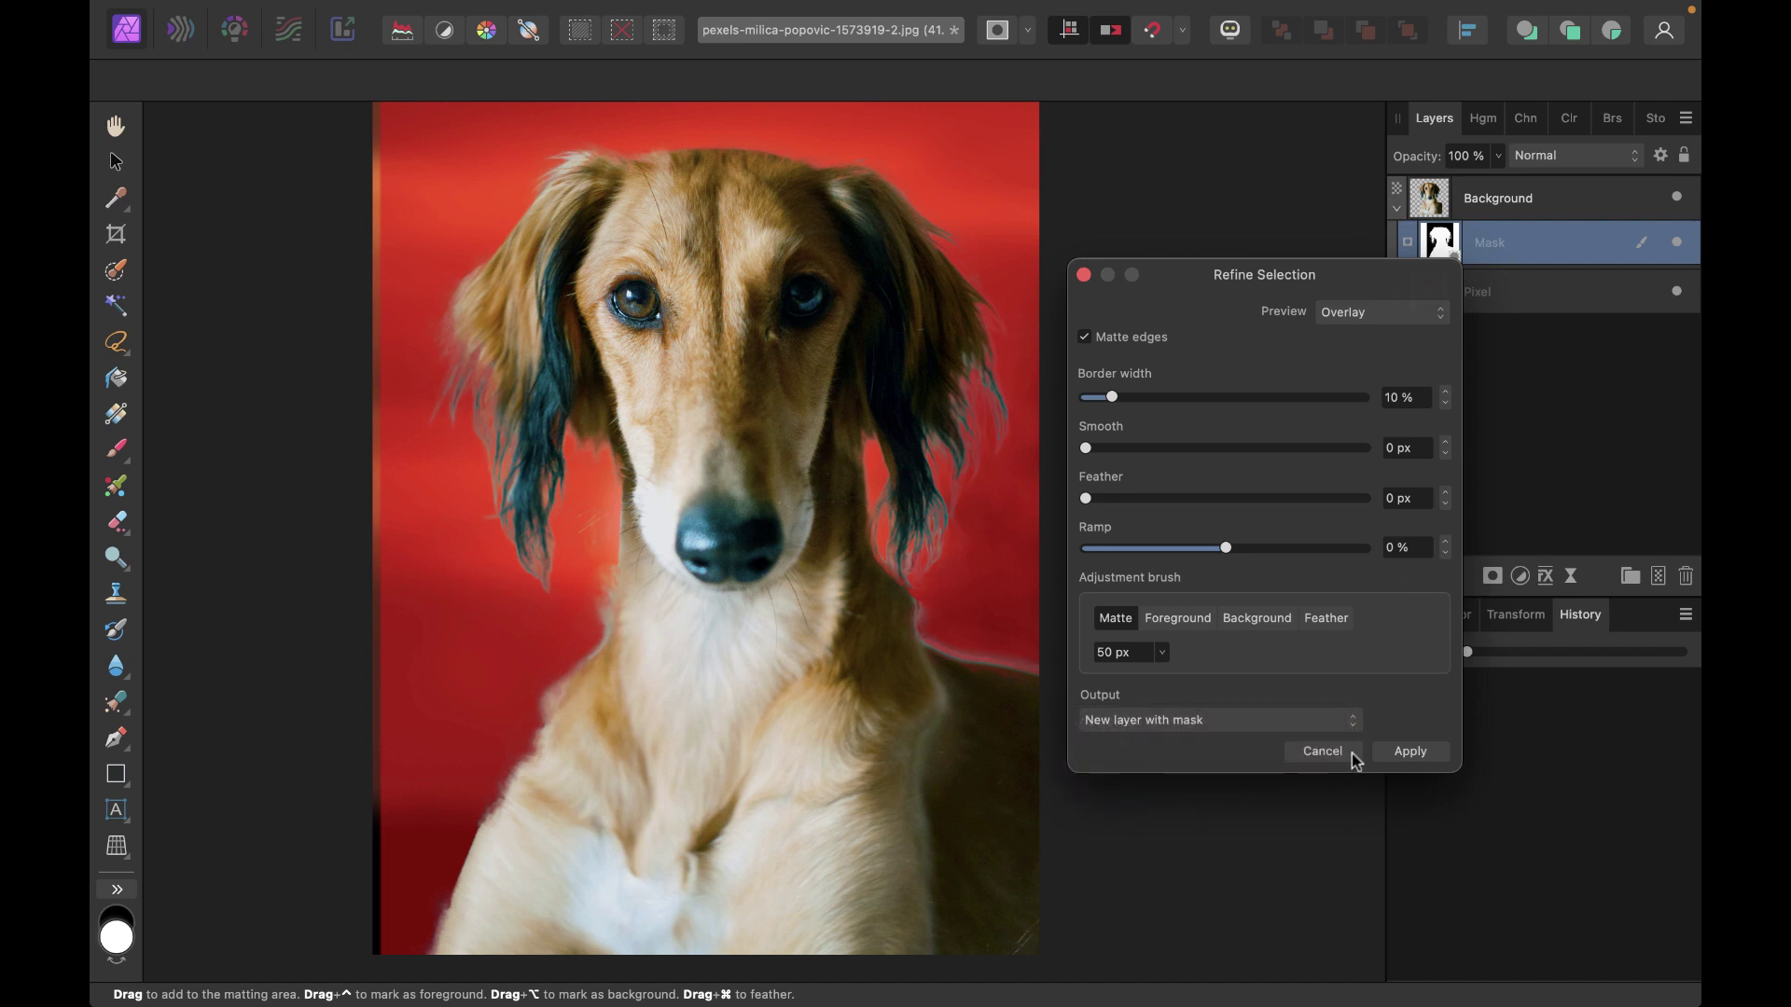
{"action": "left_click", "coordinate": [1411, 753]}
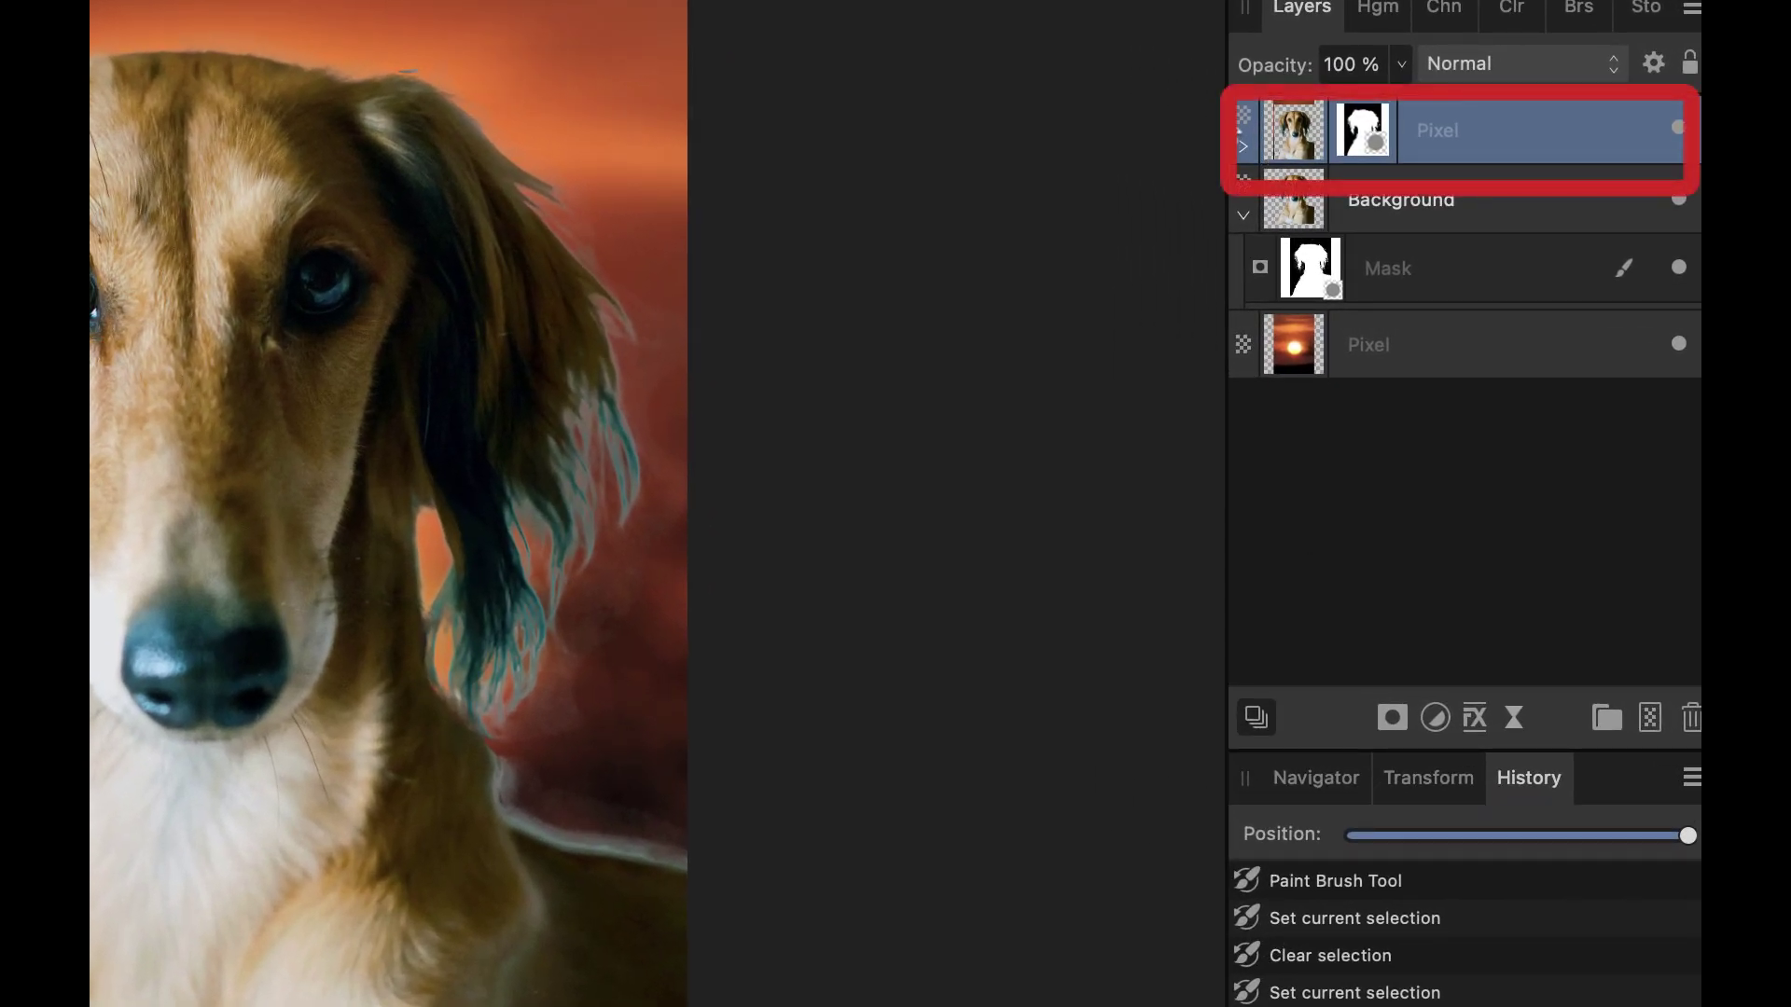
{"action": "left_click", "coordinate": [1241, 149]}
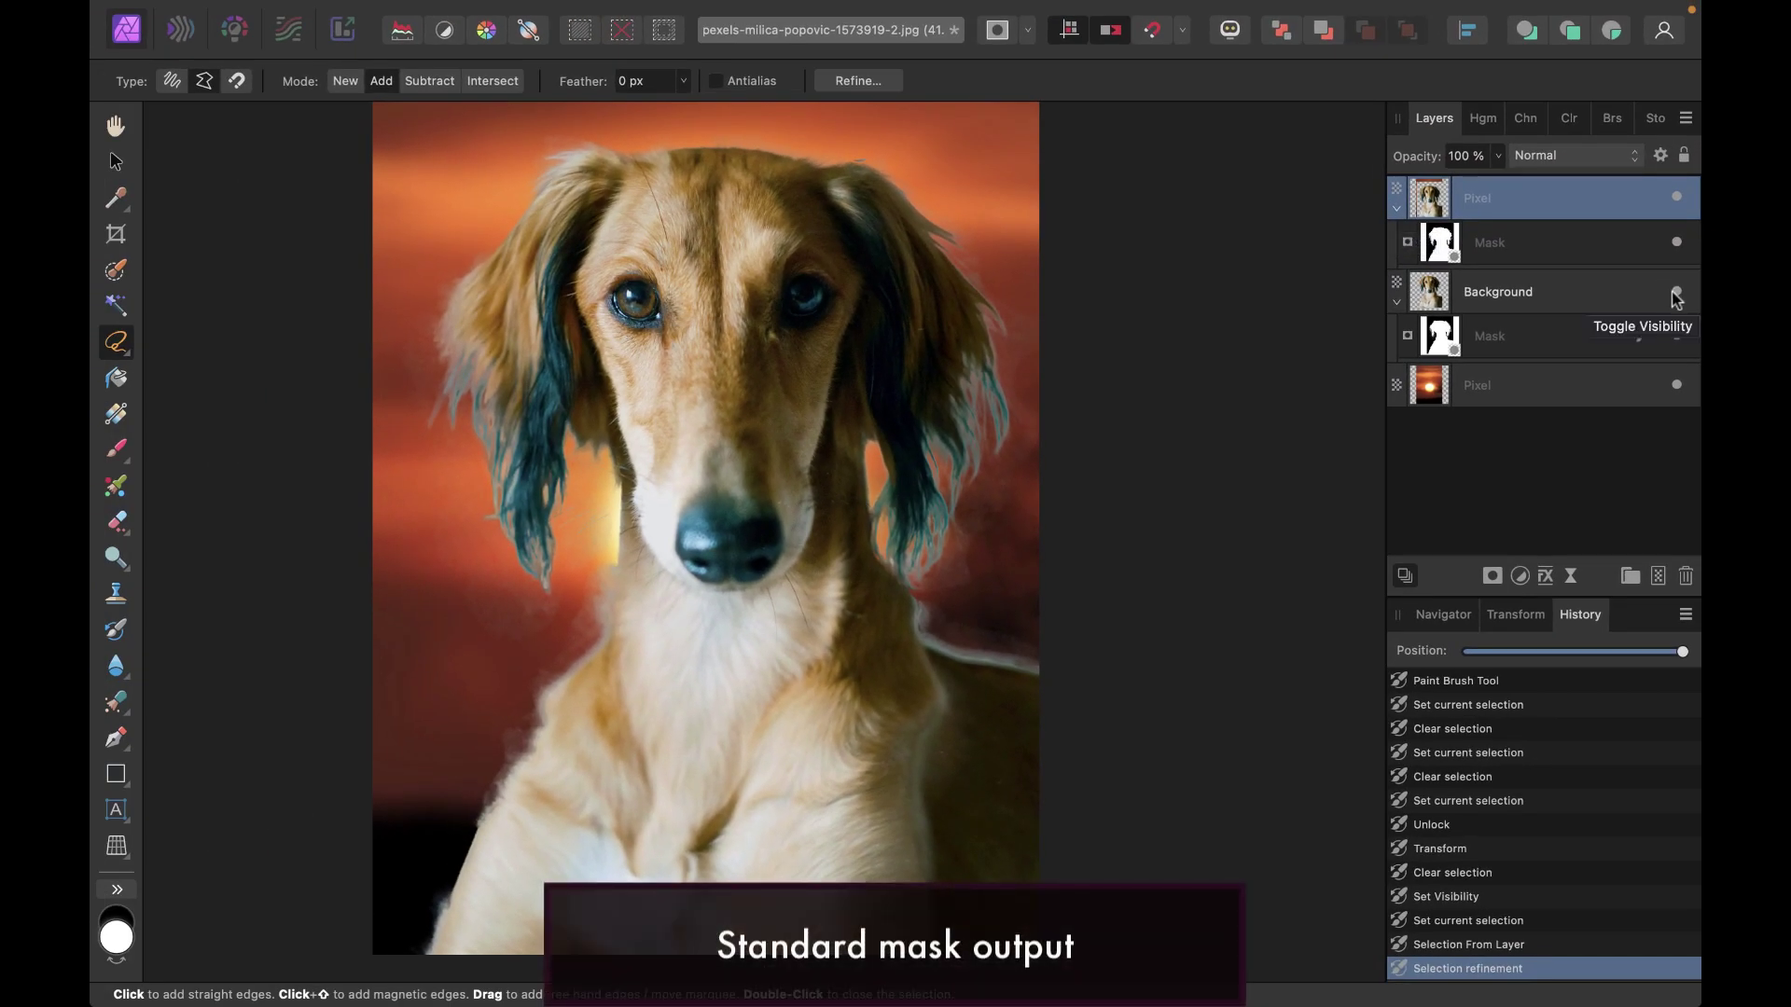
Turn off the Background layer's visibility so only the refined dog layer shows
{"action": "left_click", "coordinate": [1676, 297]}
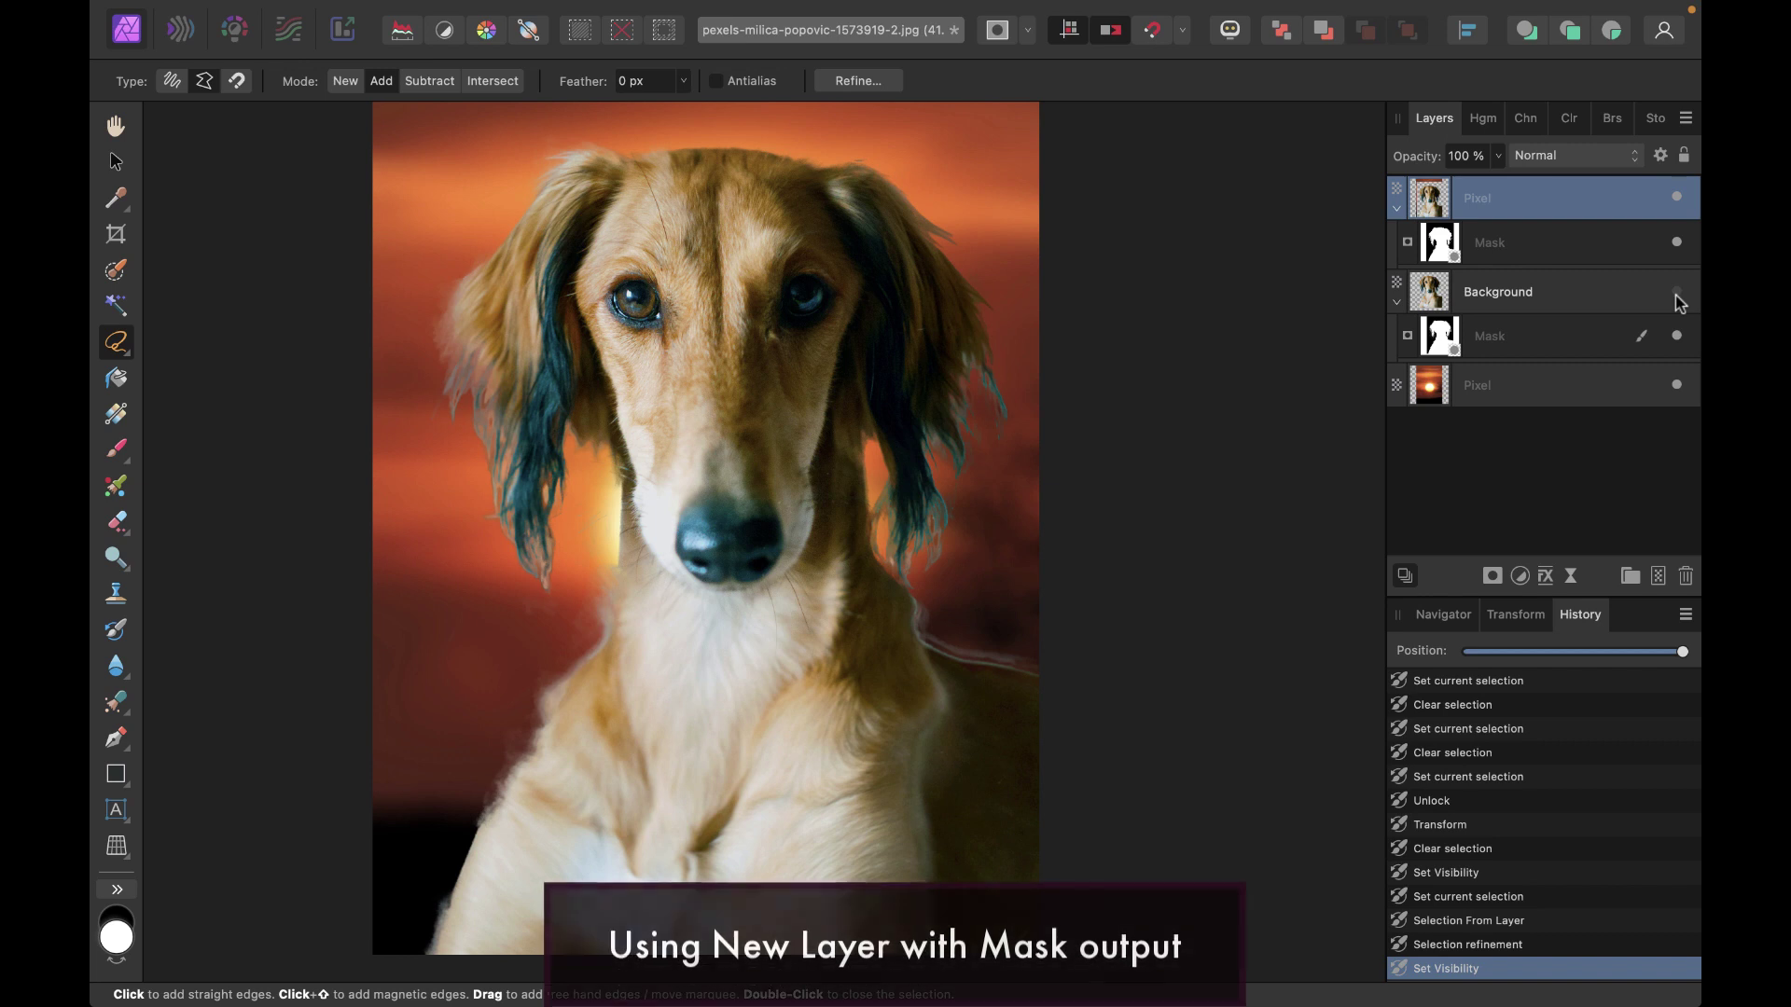